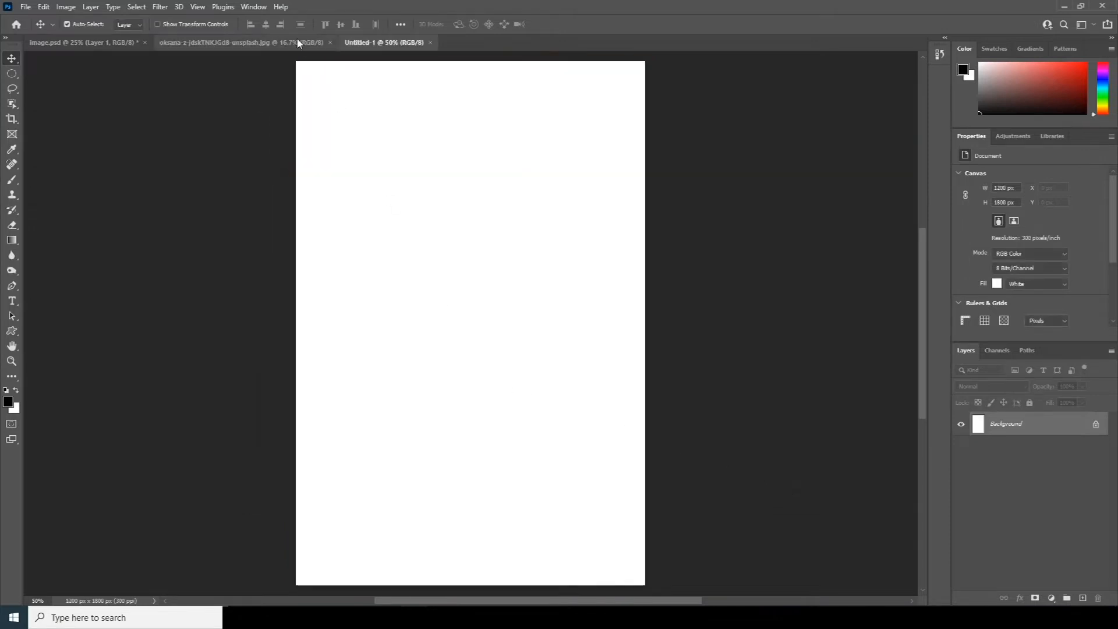
Step: Copy the masked throne from image.psd into the blank Untitled-1 document
left_click(242, 43)
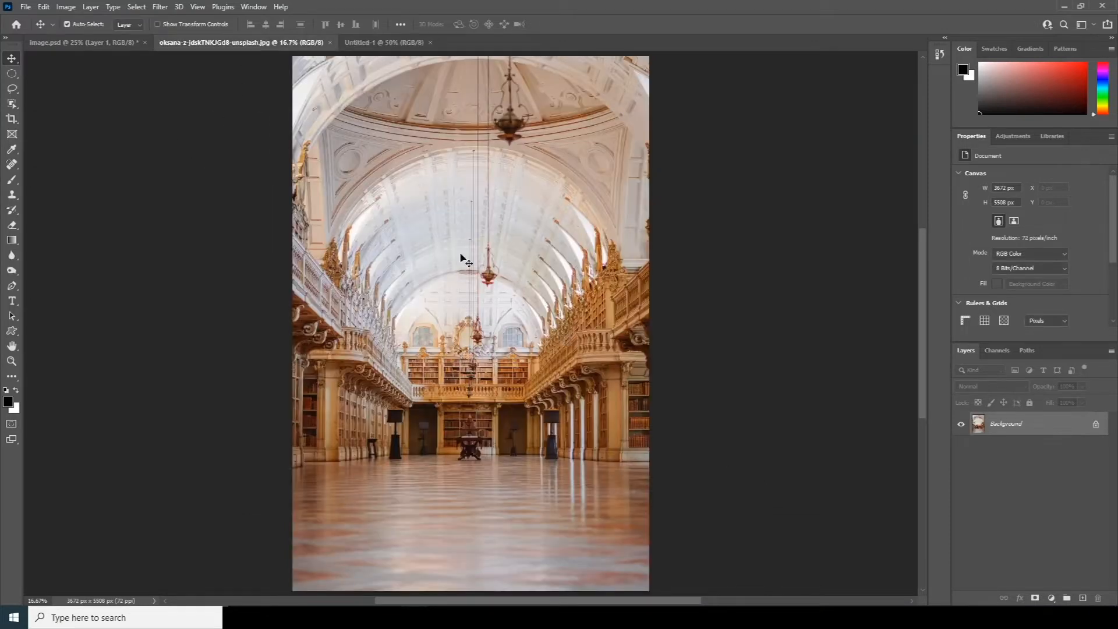
left_click(116, 44)
left_click_drag(606, 317, 627, 271)
left_click_drag(377, 344, 377, 44)
left_click_drag(488, 327, 493, 294)
Step: Scale the throne layer down so the whole chair fits on the canvas and position it centrally
key("ctrl+minus")
key("ctrl+minus")
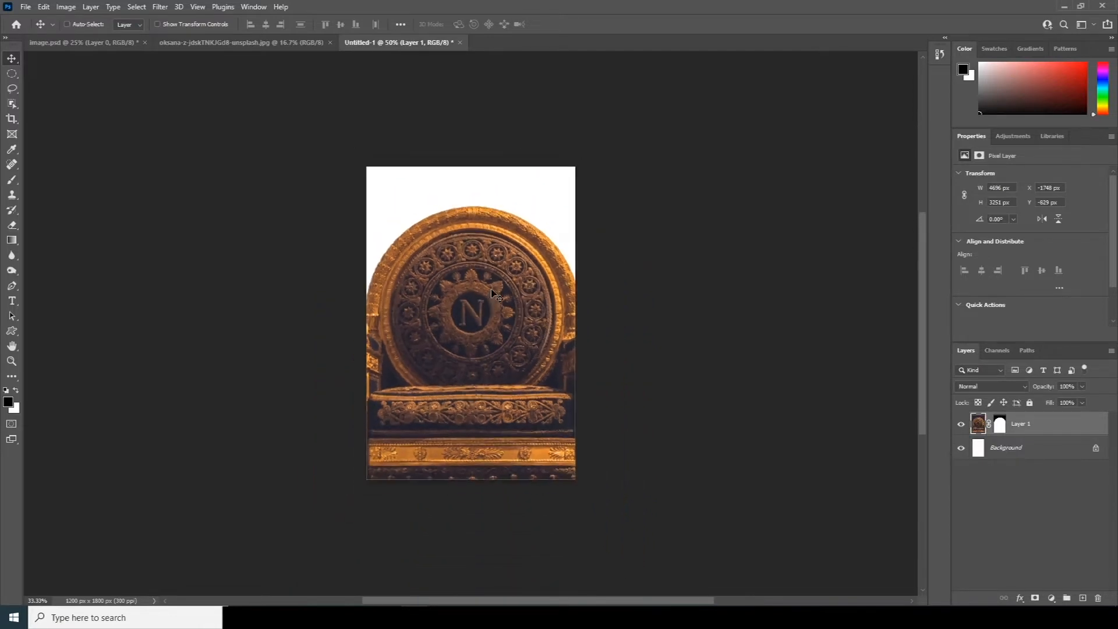
key("ctrl+t")
left_click_drag(821, 74, 628, 200)
left_click_drag(499, 371, 499, 364)
key("Return")
Step: Paint white on the throne's layer mask with a hard round brush of about 150 px to reveal the carpet across the canvas width
left_click(1001, 424)
key("ctrl+plus")
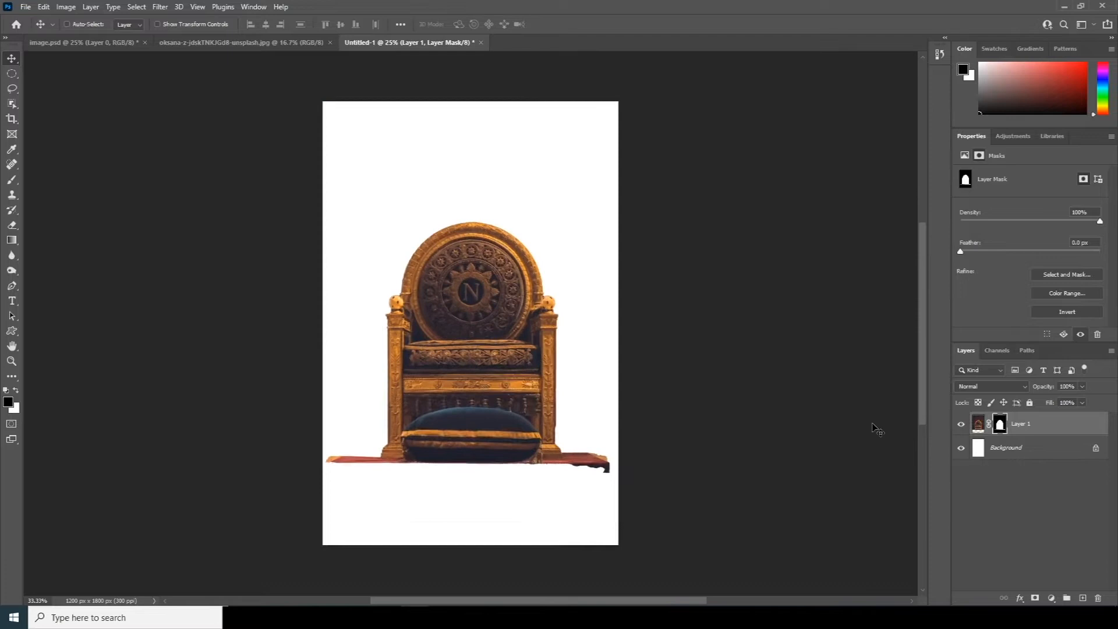
key("ctrl+plus")
key("b")
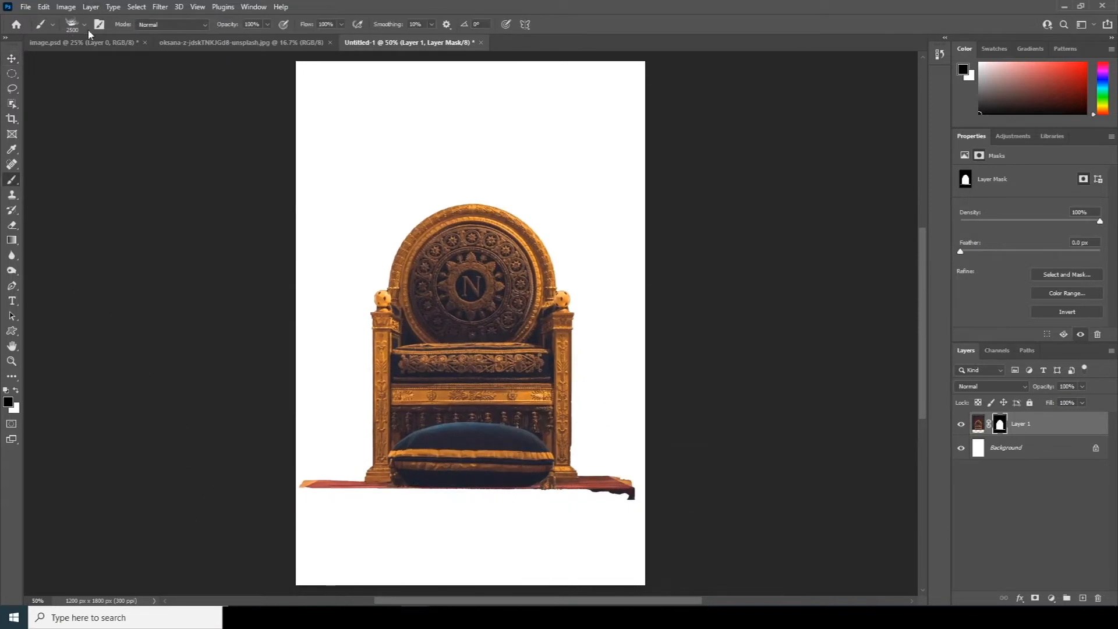
left_click(84, 25)
double_click(120, 215)
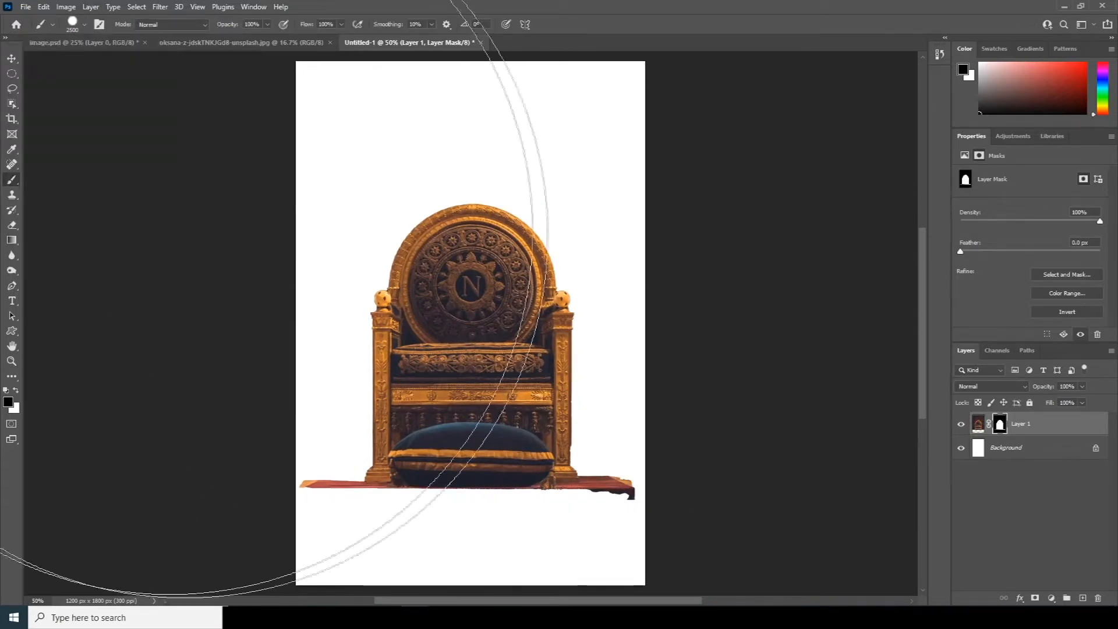
key("bracketleft")
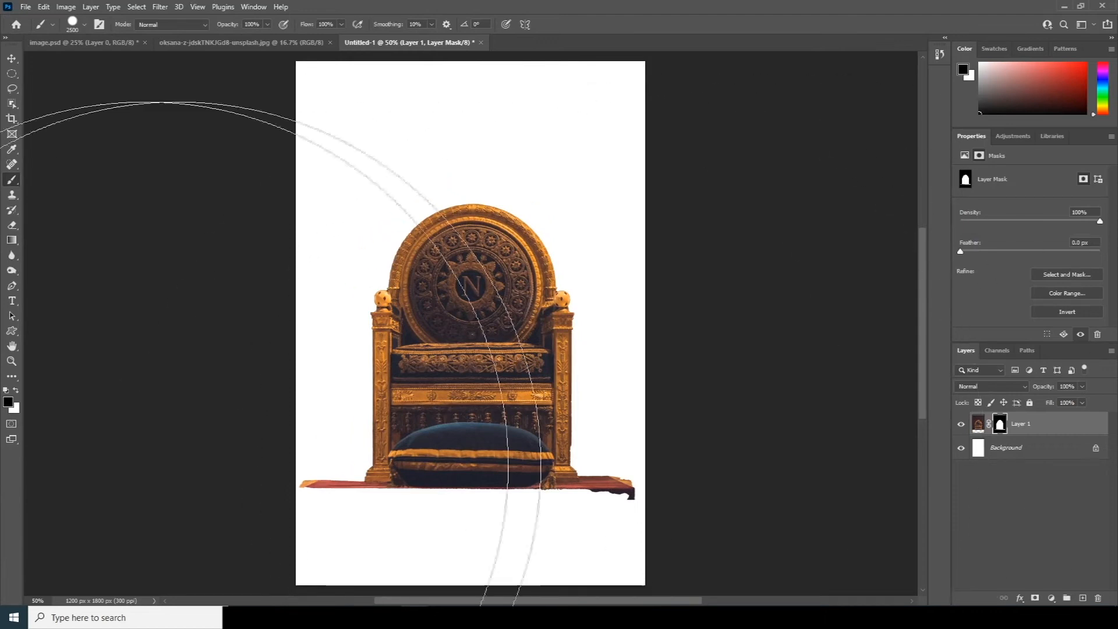
key("x")
key("bracketleft")
key("bracketleft")
key("bracketleft")
key("bracketleft")
key("bracketleft")
key("bracketleft")
key("bracketleft")
key("bracketleft")
key("bracketleft")
key("bracketleft")
key("bracketleft")
key("bracketleft")
key("bracketleft")
key("bracketleft")
key("bracketleft")
key("bracketleft")
key("bracketleft")
key("bracketleft")
key("bracketleft")
key("bracketleft")
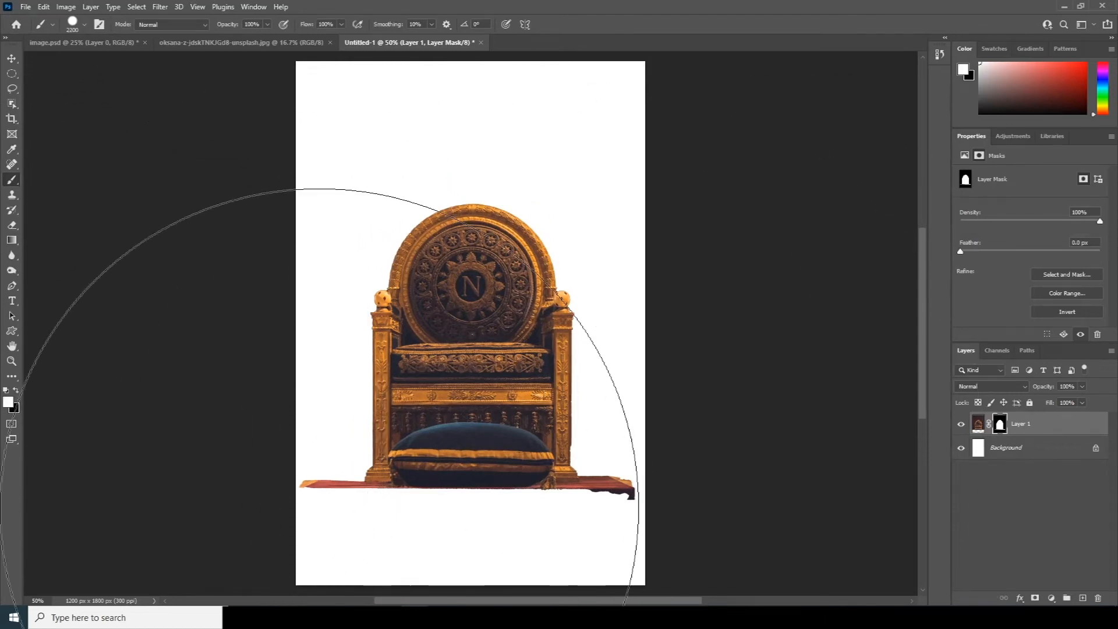
left_click_drag(323, 502, 641, 514)
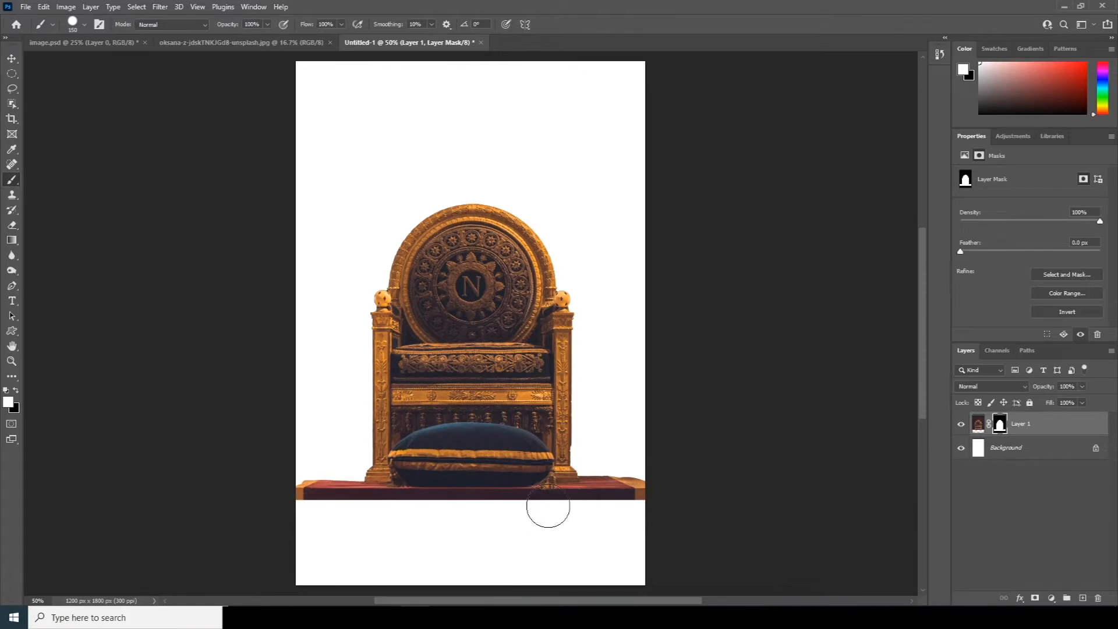
Step: Copy the library interior photo into Untitled-1 and place its layer below the throne layer
left_click(12, 58)
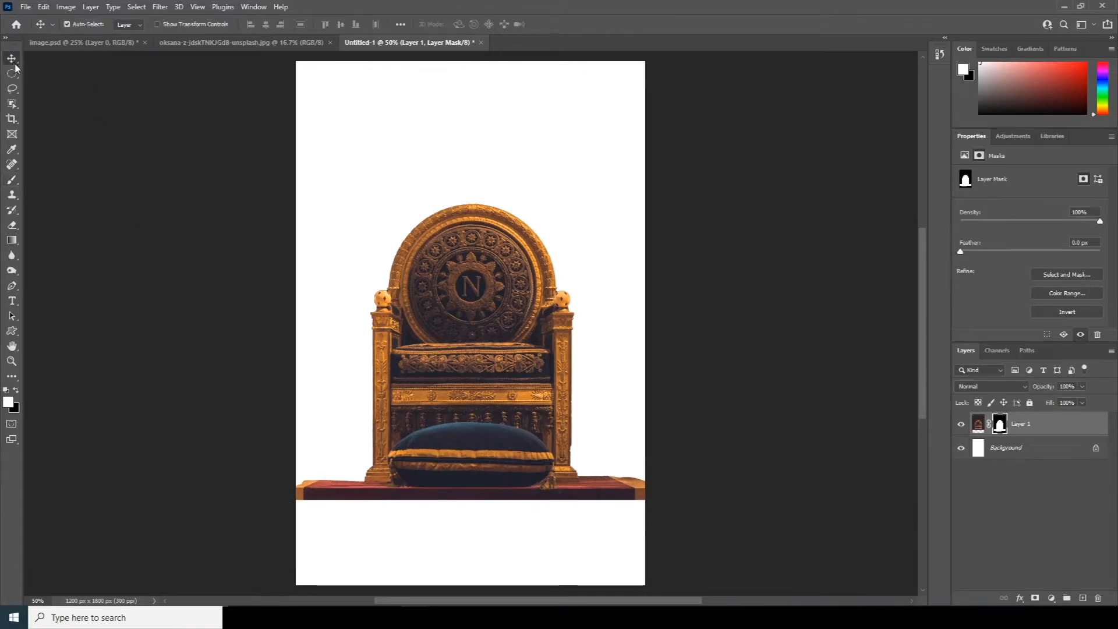
left_click_drag(460, 354, 277, 52)
left_click_drag(477, 220, 414, 43)
left_click_drag(500, 232, 501, 233)
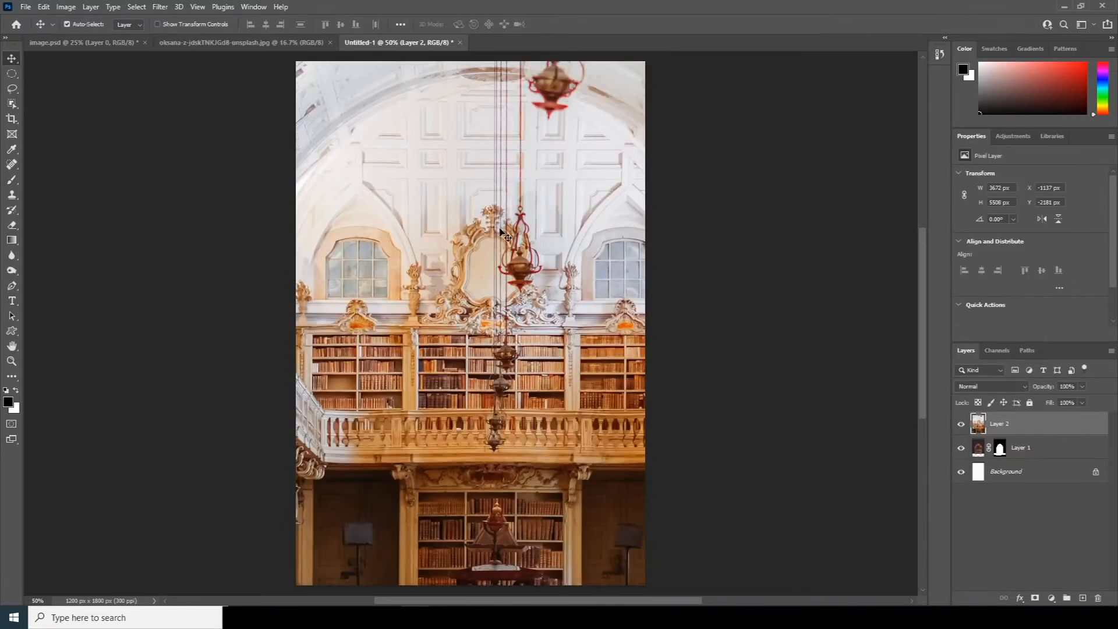
key("ctrl+minus")
left_click_drag(974, 430, 978, 460)
Step: Scale the library layer to about 75% and position it so the hall's floor extends beneath the throne
key("ctrl+t")
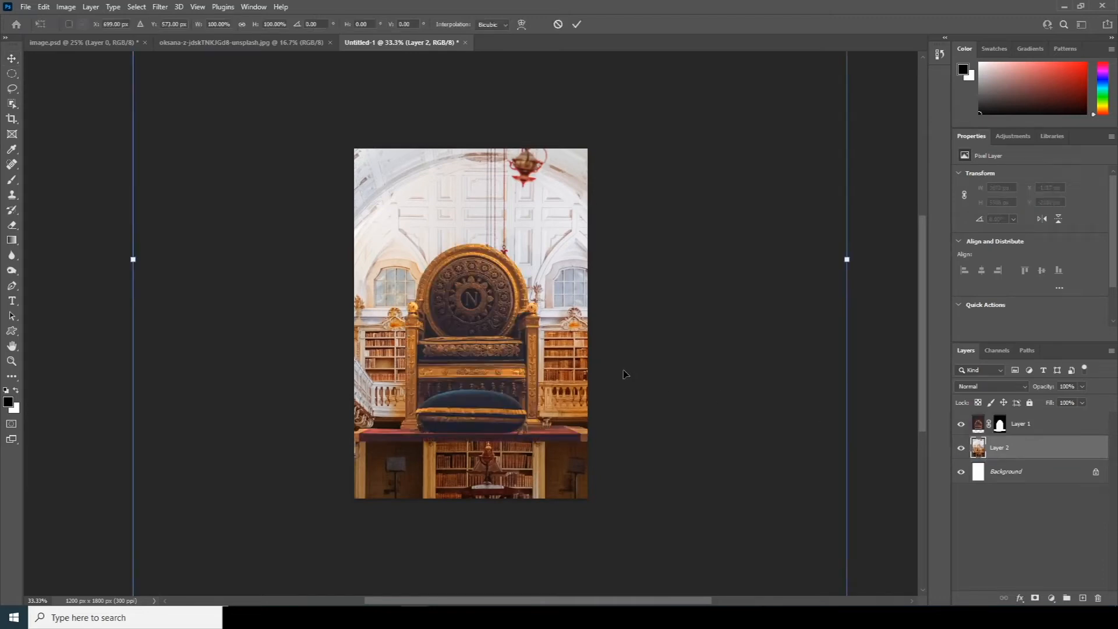
key("ctrl+minus")
key("ctrl+minus")
key("ctrl+minus")
left_click_drag(612, 502, 572, 444)
key("ctrl+plus")
key("ctrl+plus")
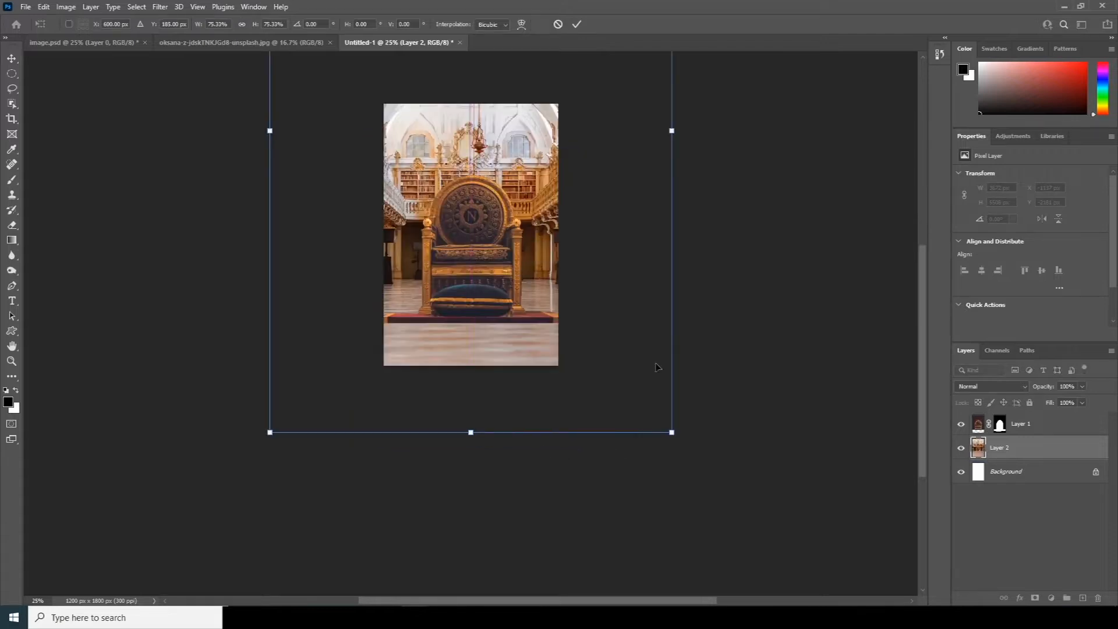
key("Return")
Step: Scale the throne layer down to about 1962 px wide and set it centrally on the library floor
left_click(1025, 424)
key("ctrl+t")
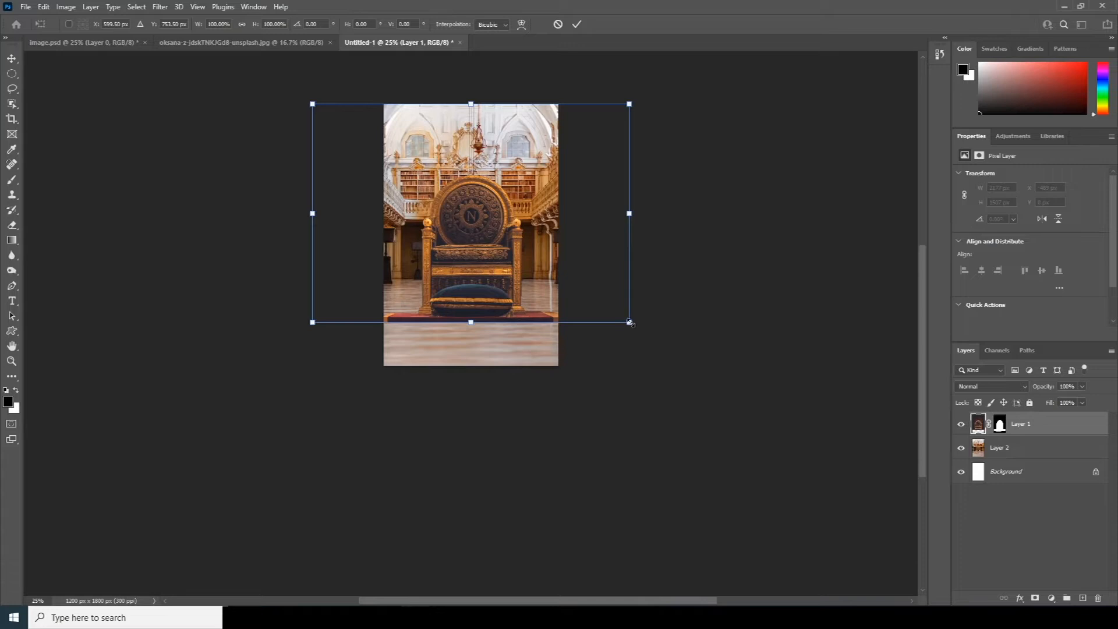
left_click_drag(631, 324, 615, 312)
left_click_drag(504, 255, 504, 271)
key("Return")
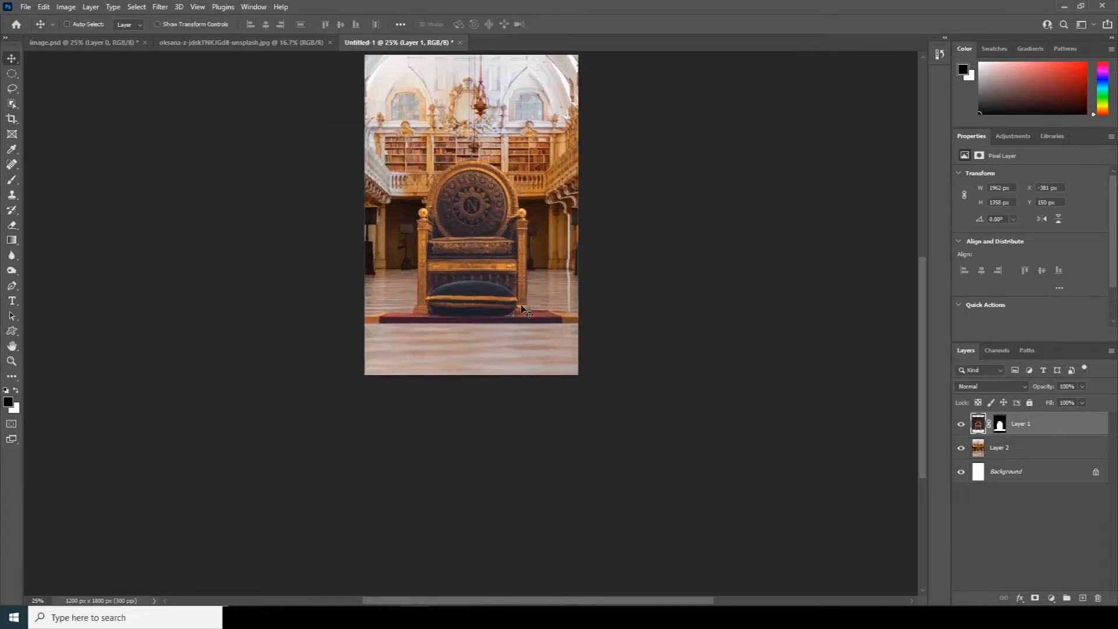
scroll(538, 308, "up", 2)
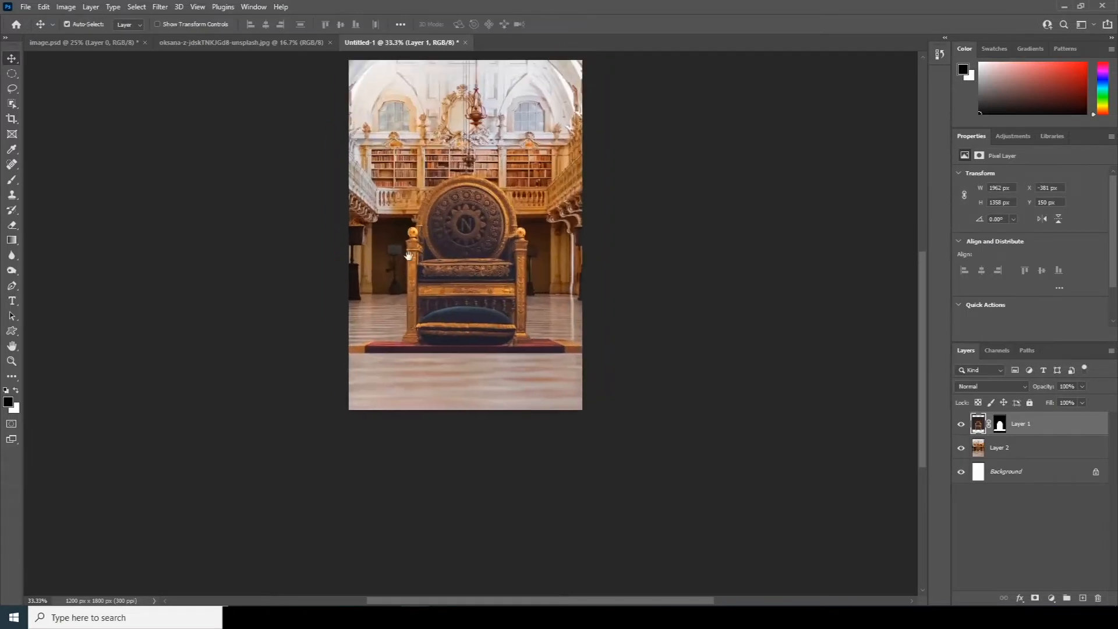
Step: Copy the basketball player cut-out from image.psd into Untitled-1 above the throne
left_click(242, 43)
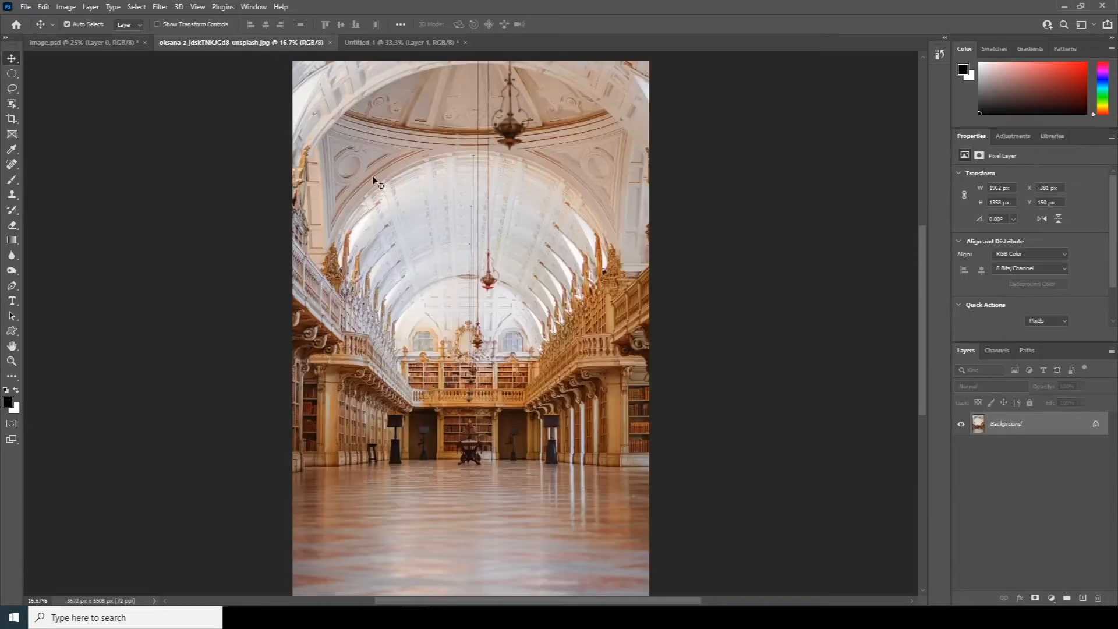
left_click(85, 42)
left_click_drag(622, 259, 494, 335)
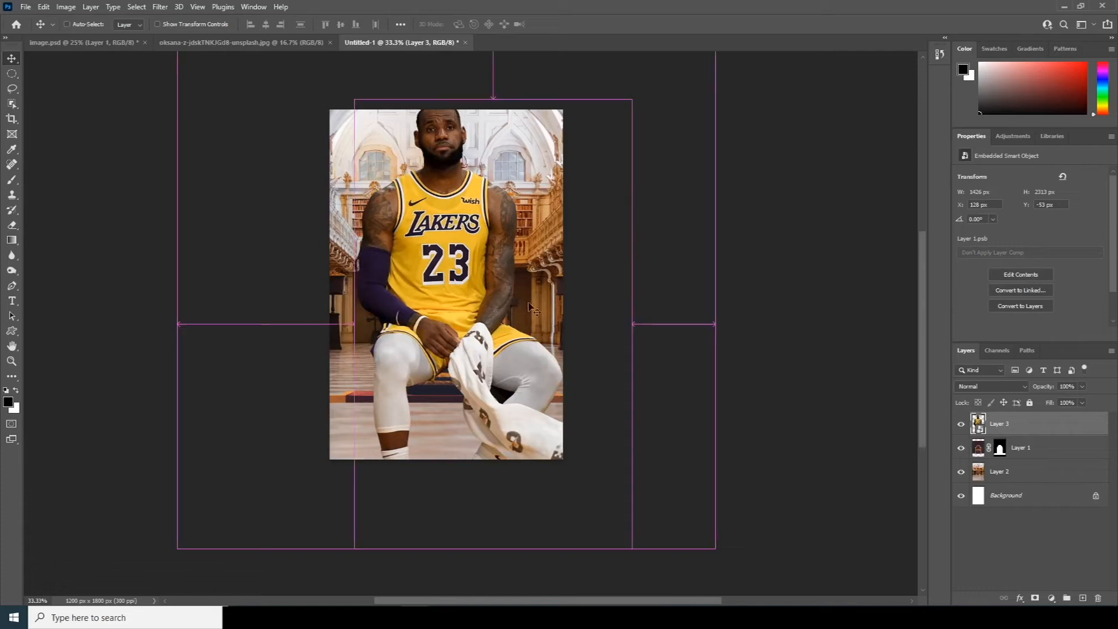
Step: Scale the player layer down to about 11% and position him seated on the throne
key("ctrl+t")
left_click_drag(632, 100, 572, 187)
left_click_drag(468, 285, 453, 253)
left_click_drag(555, 155, 529, 182)
left_click_drag(449, 262, 452, 271)
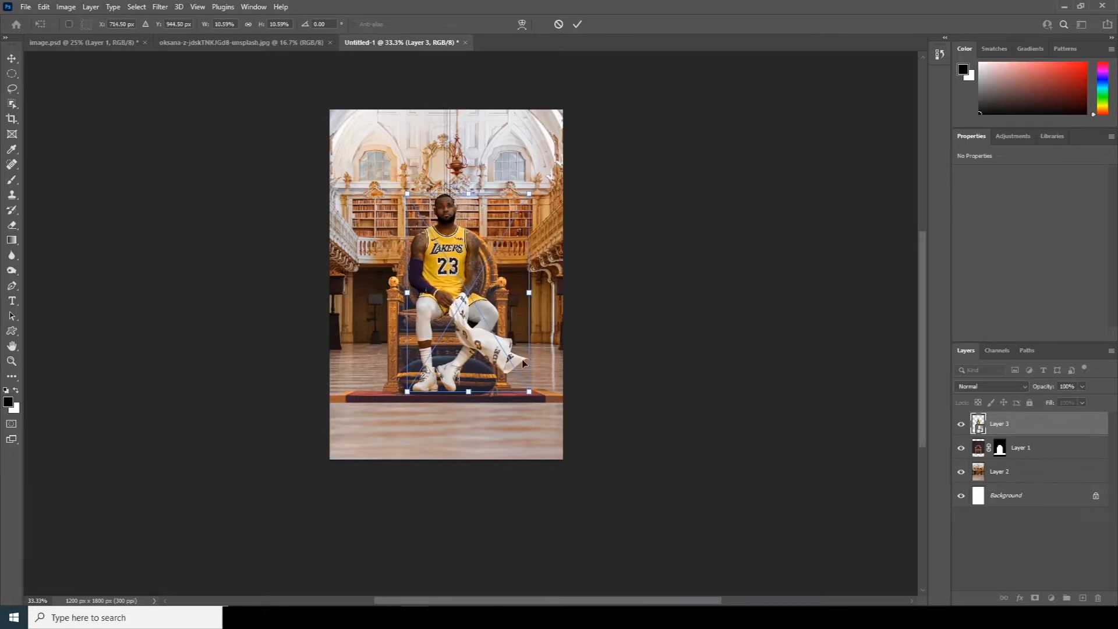
left_click_drag(531, 395, 535, 401)
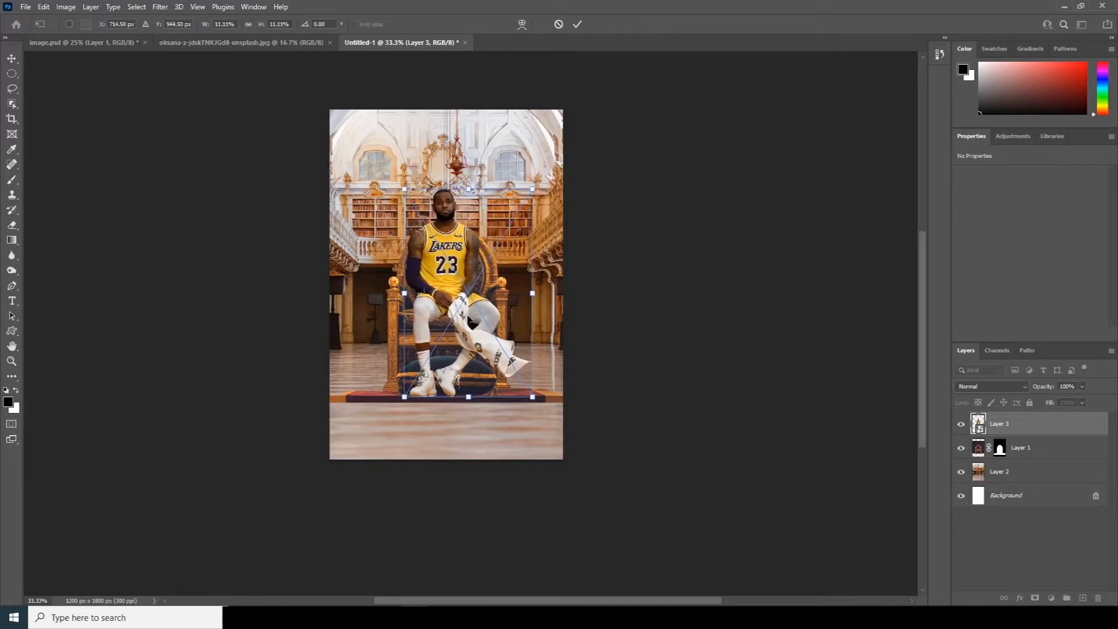
left_click_drag(475, 322, 477, 322)
key("Return")
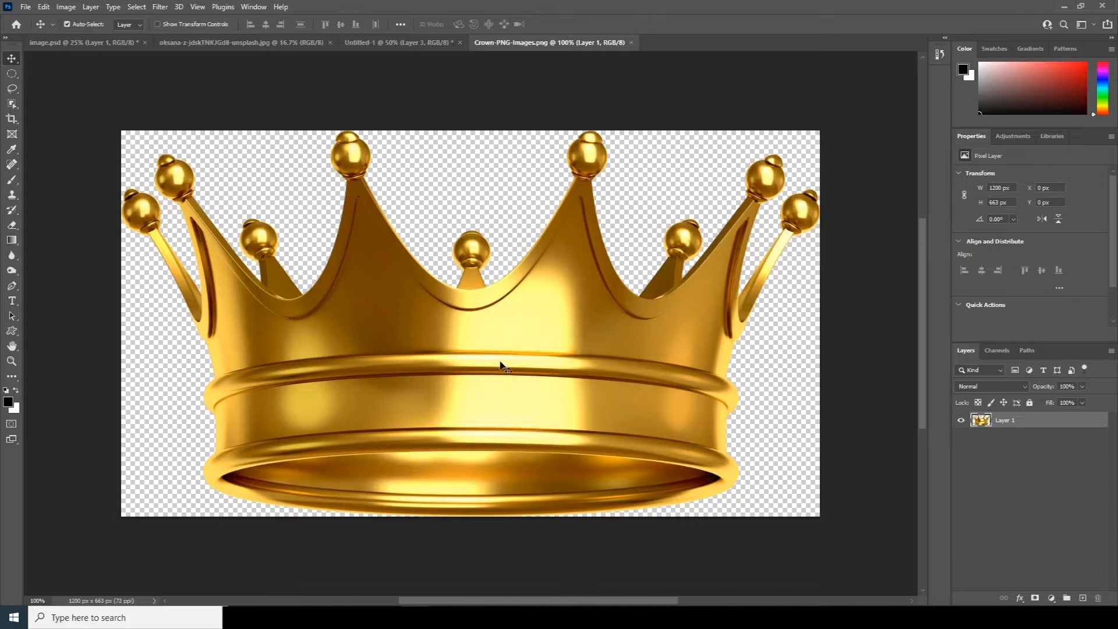
Step: Copy the gold crown from Crown-PNG-Images.png into Untitled-1 and scale it to about 292 px wide
left_click_drag(500, 365, 386, 47)
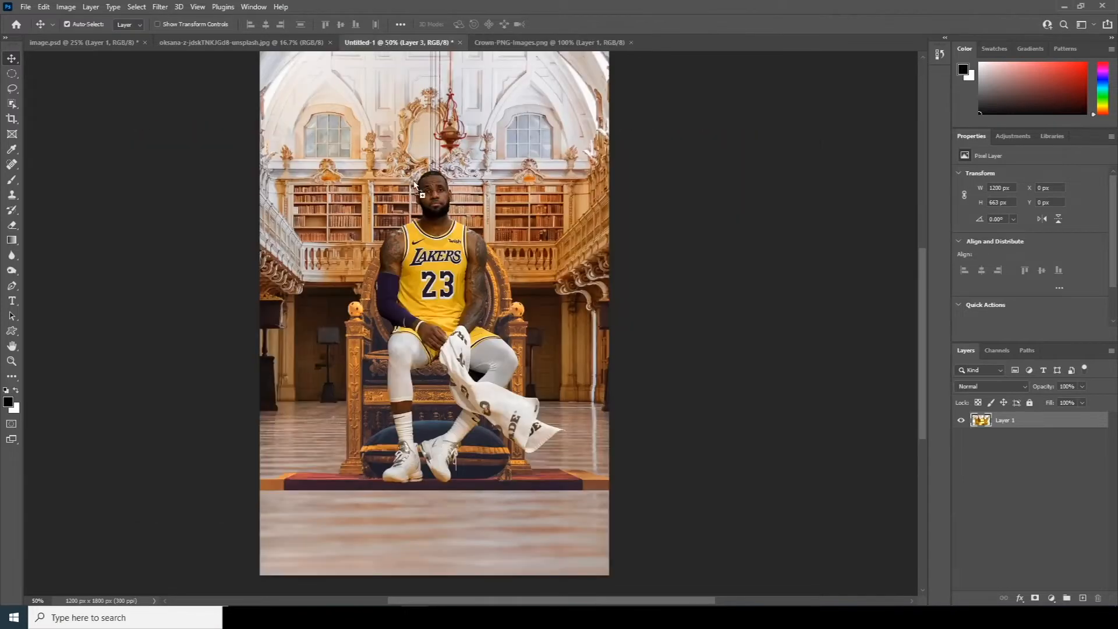
left_click_drag(415, 185, 459, 203)
key("ctrl+t")
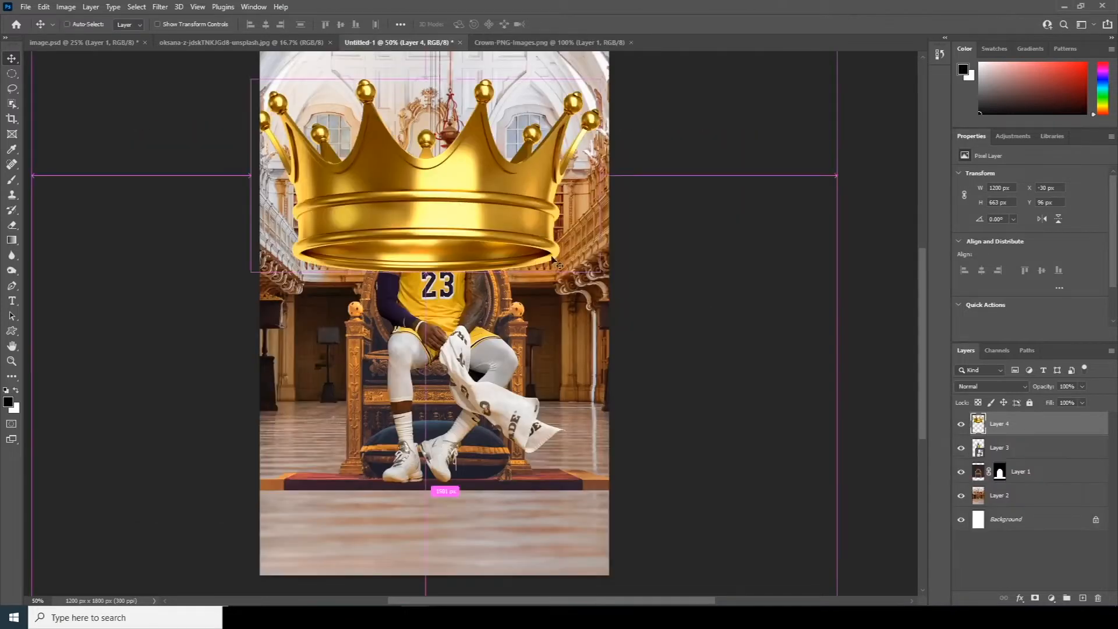
left_click_drag(600, 272, 463, 205)
key("Return")
Step: Trace a closed Pen path around the crown's open underside, curving along its lower band, and convert it to a selection
key("ctrl+plus")
key("ctrl+plus")
key("ctrl+plus")
left_click_drag(448, 158, 508, 376)
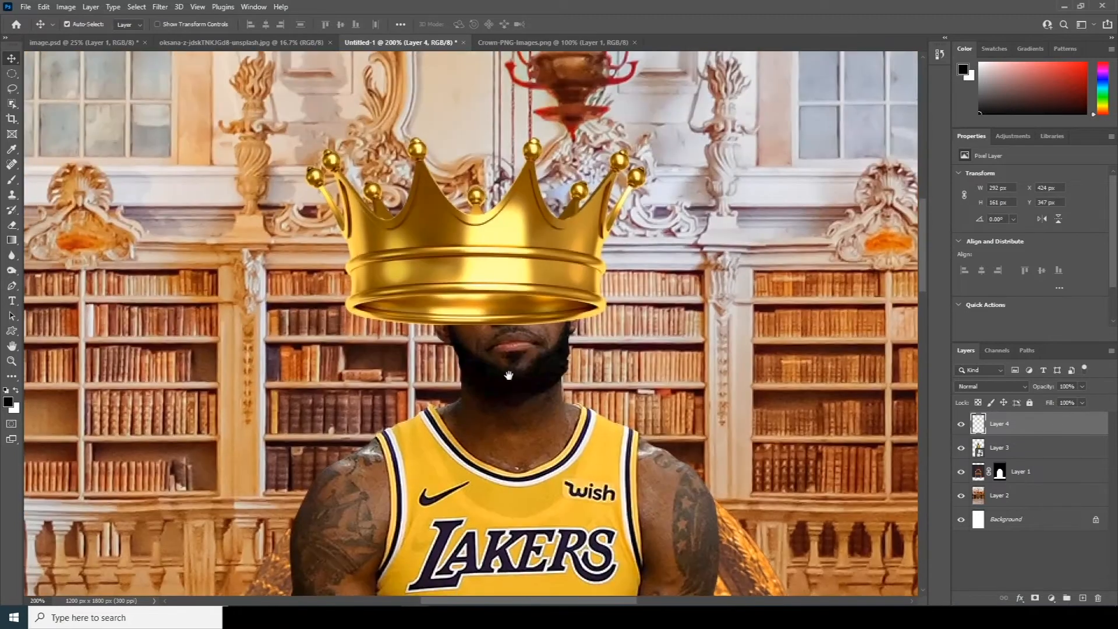
key("p")
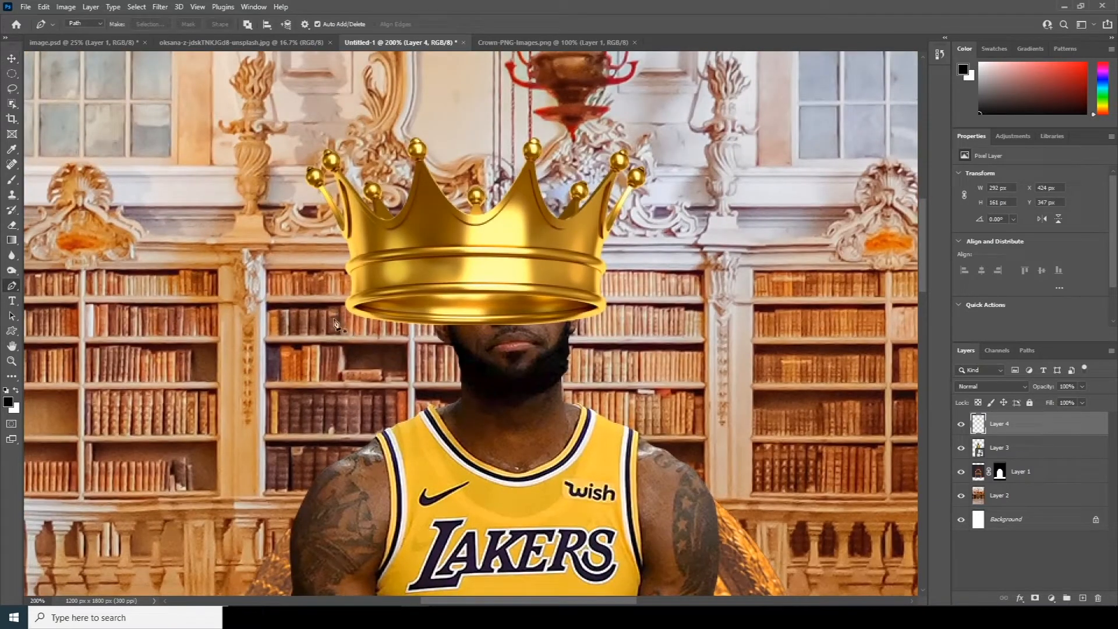
left_click(318, 319)
left_click_drag(561, 298, 711, 322)
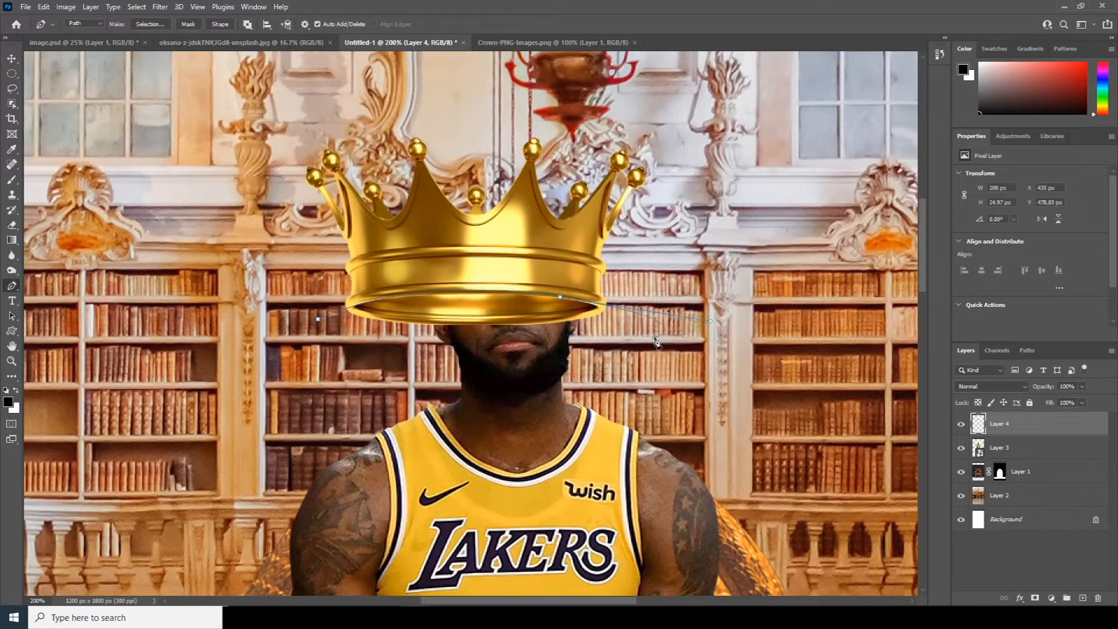
left_click_drag(320, 381, 300, 382)
left_click(320, 320)
right_click(523, 255)
left_click(561, 303)
left_click(619, 160)
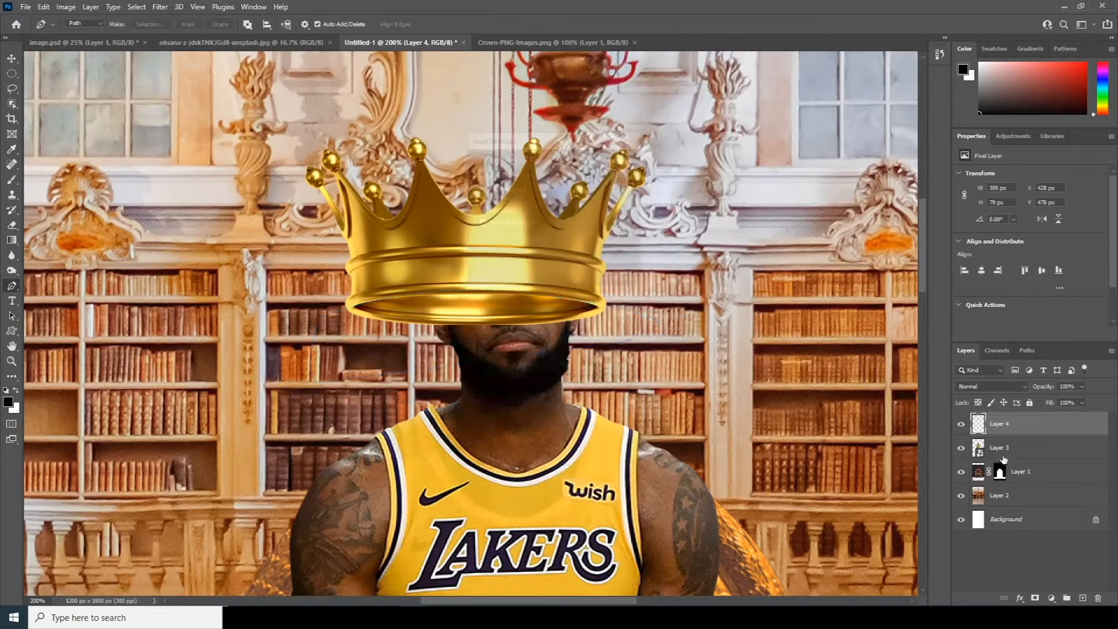
Step: Invert the selection and add a layer mask to the crown layer that hides its open underside
left_click(994, 420)
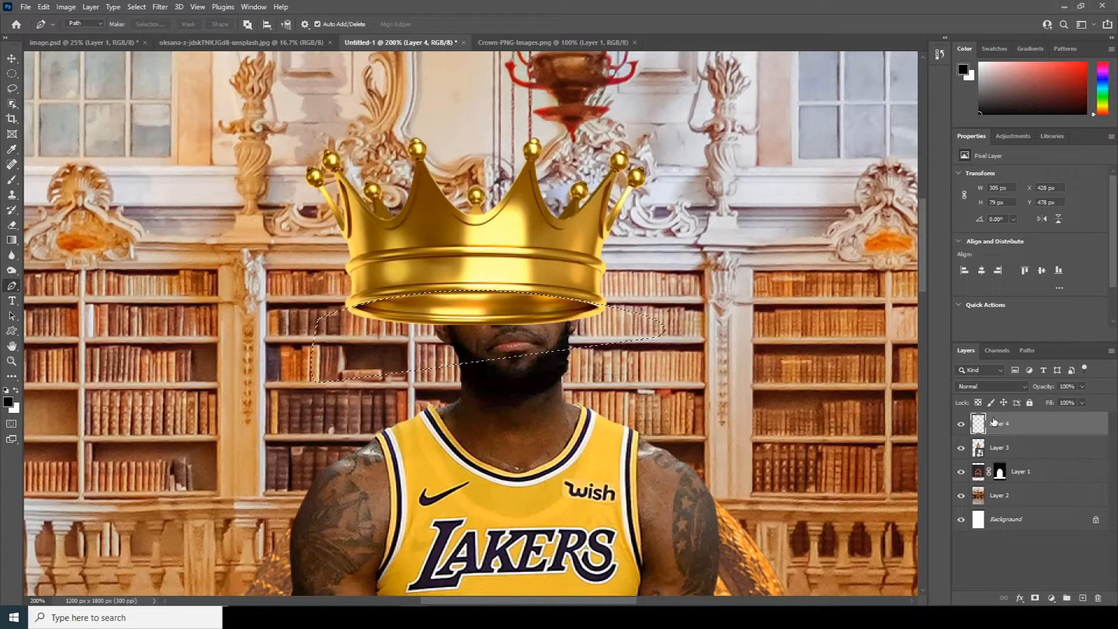
key("ctrl+minus")
key("ctrl+minus")
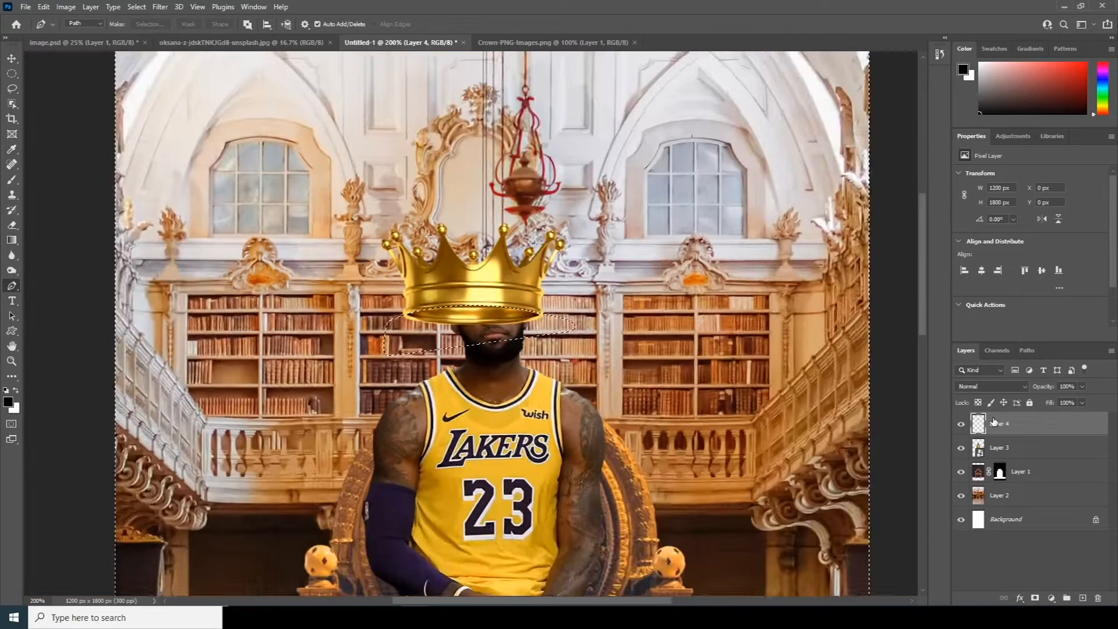
left_click(1034, 599)
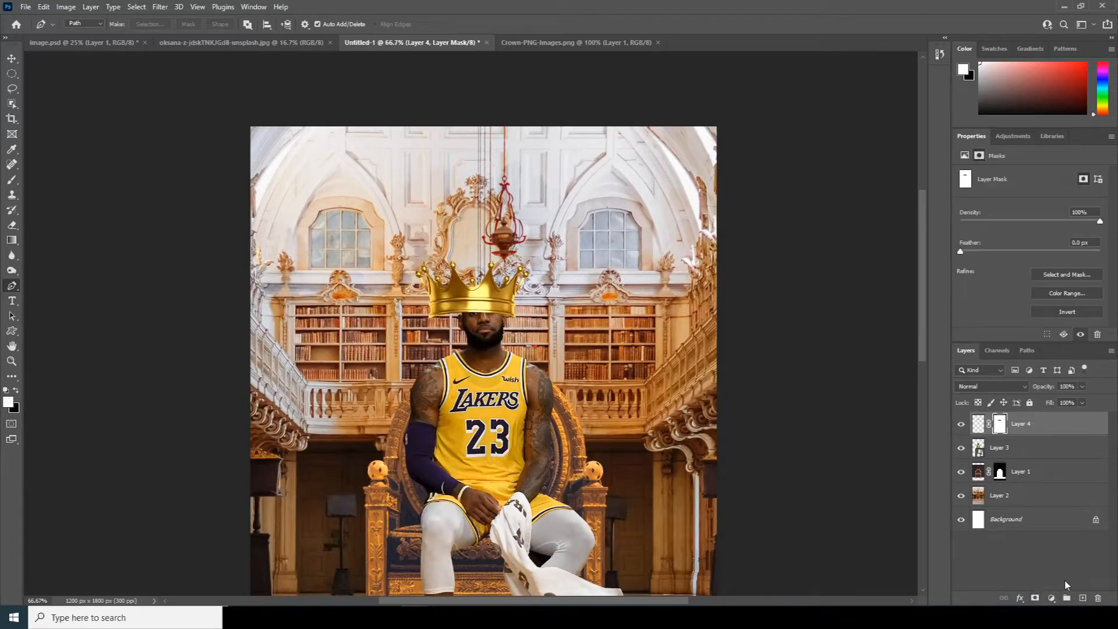
Step: Scale the crown to about 59%, rotate it about -5.9°, and place it on top of the player's head
key("ctrl+plus")
key("ctrl+plus")
left_click(979, 425)
key("ctrl+t")
left_click_drag(512, 213, 540, 168)
left_click_drag(680, 282, 609, 244)
left_click_drag(517, 212, 504, 219)
left_click_drag(632, 209, 645, 187)
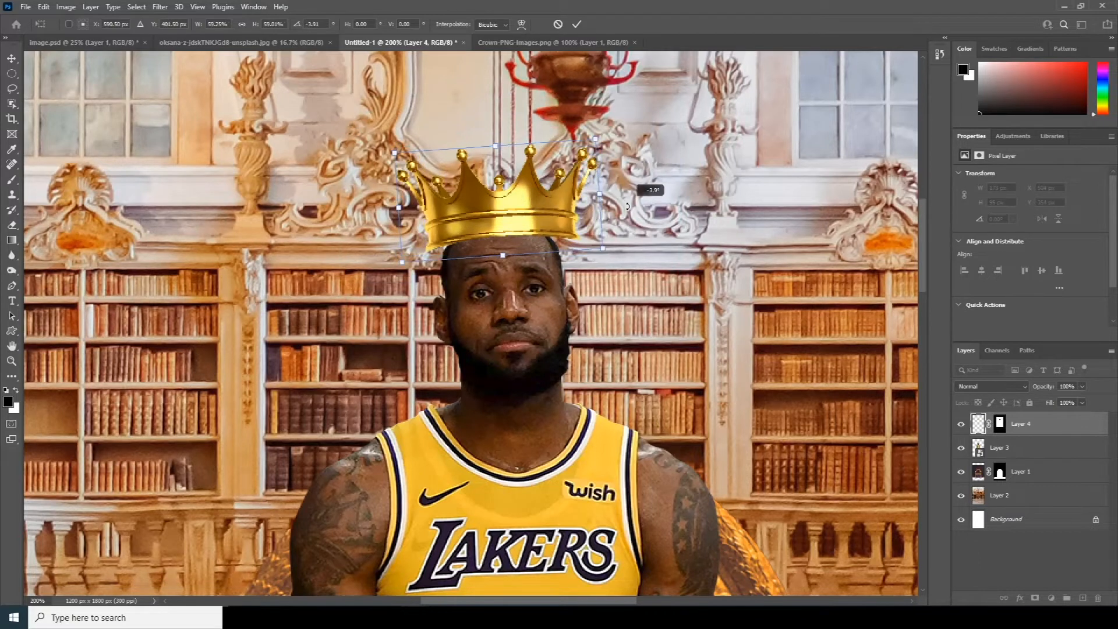
left_click_drag(527, 220, 520, 221)
left_click_drag(670, 201, 674, 192)
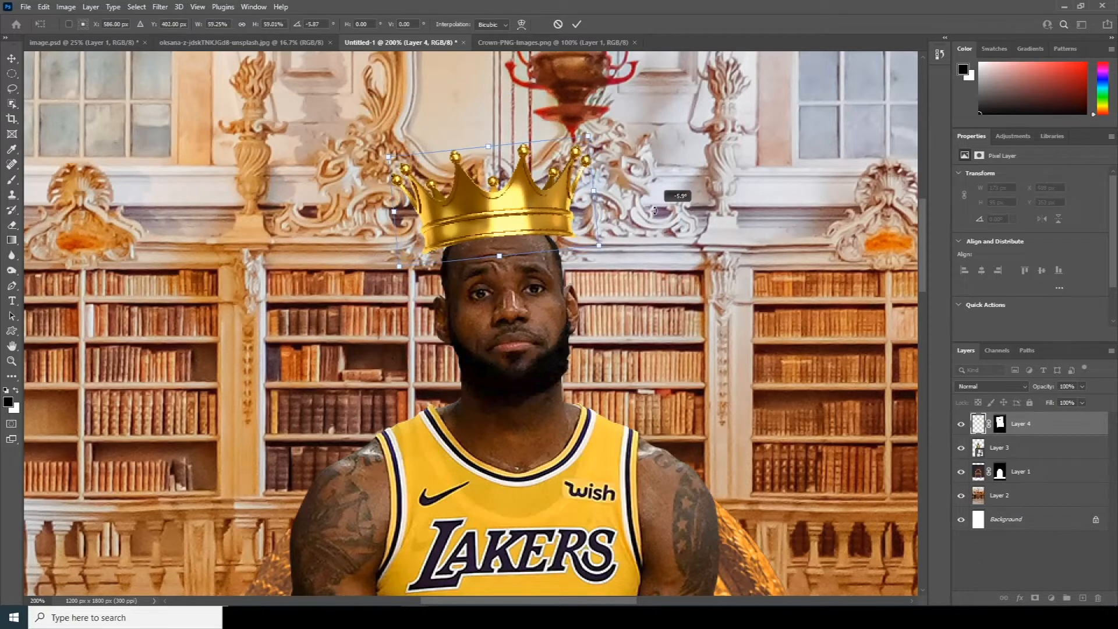
Step: Warp the crown's lower corners inward and down so its base fits the width of the player's head
right_click(519, 222)
left_click(538, 296)
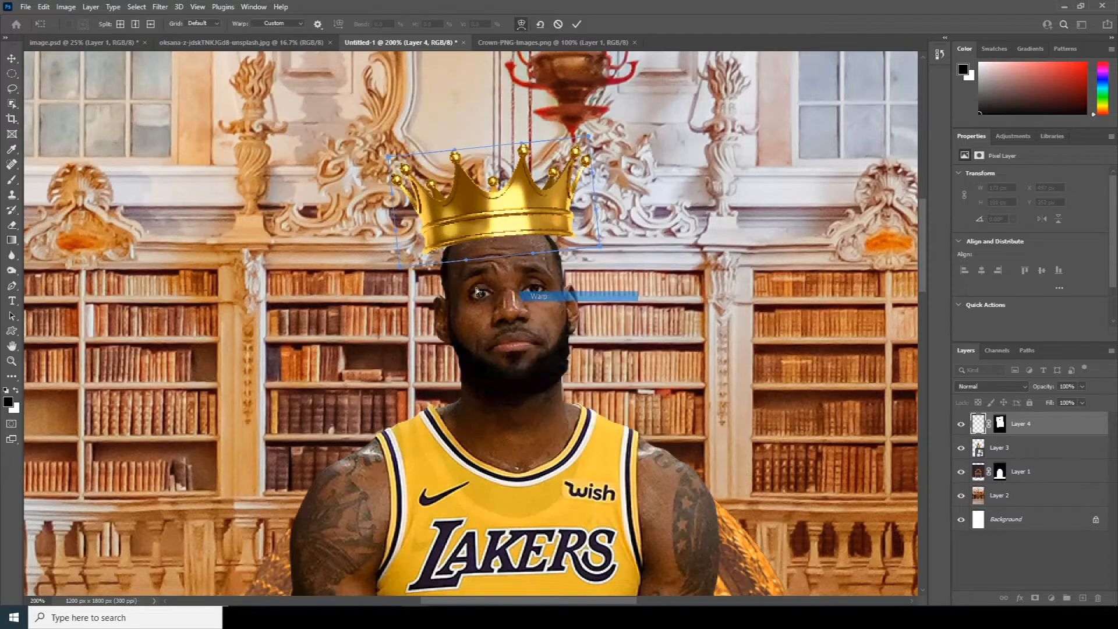
left_click_drag(401, 266, 440, 263)
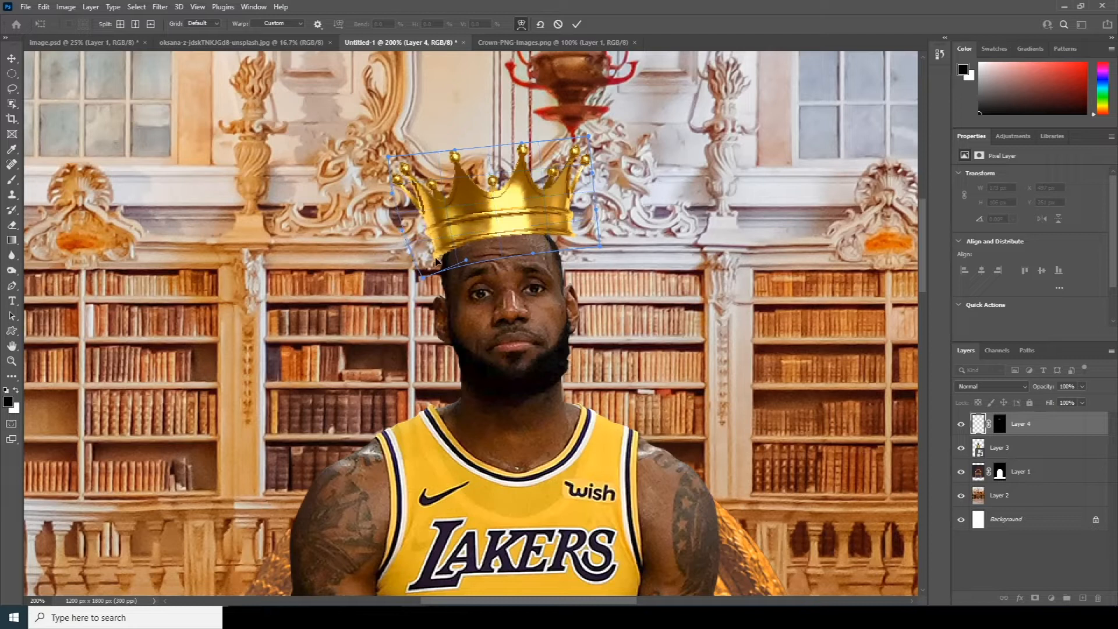
left_click_drag(600, 245, 571, 265)
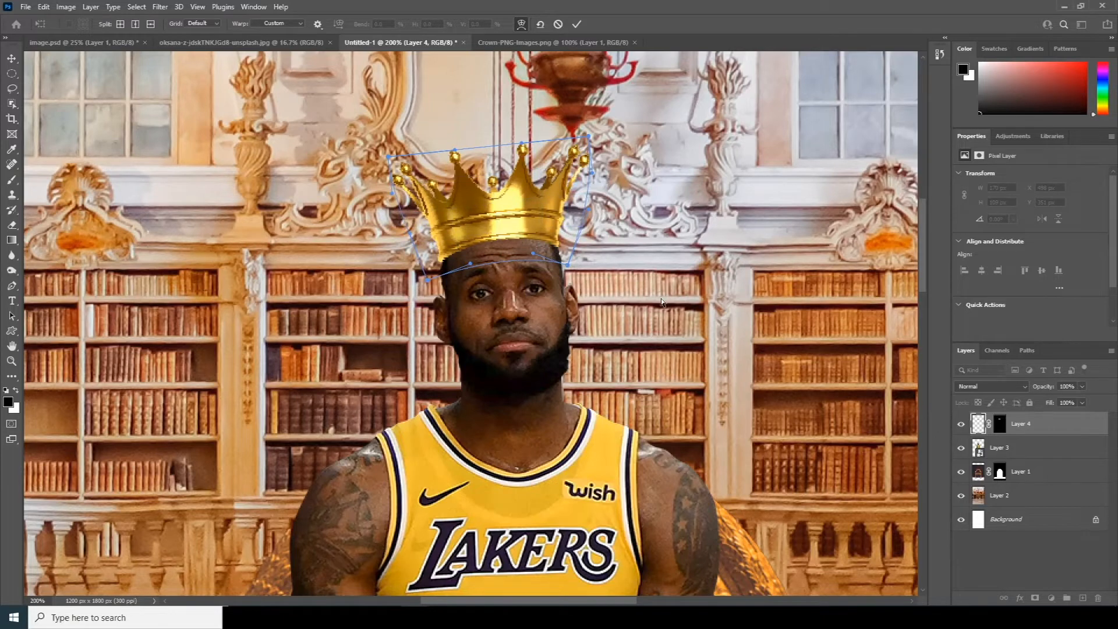
key("Return")
key("p")
key("ctrl+minus")
key("ctrl+minus")
key("ctrl+minus")
key("ctrl+minus")
key("ctrl+minus")
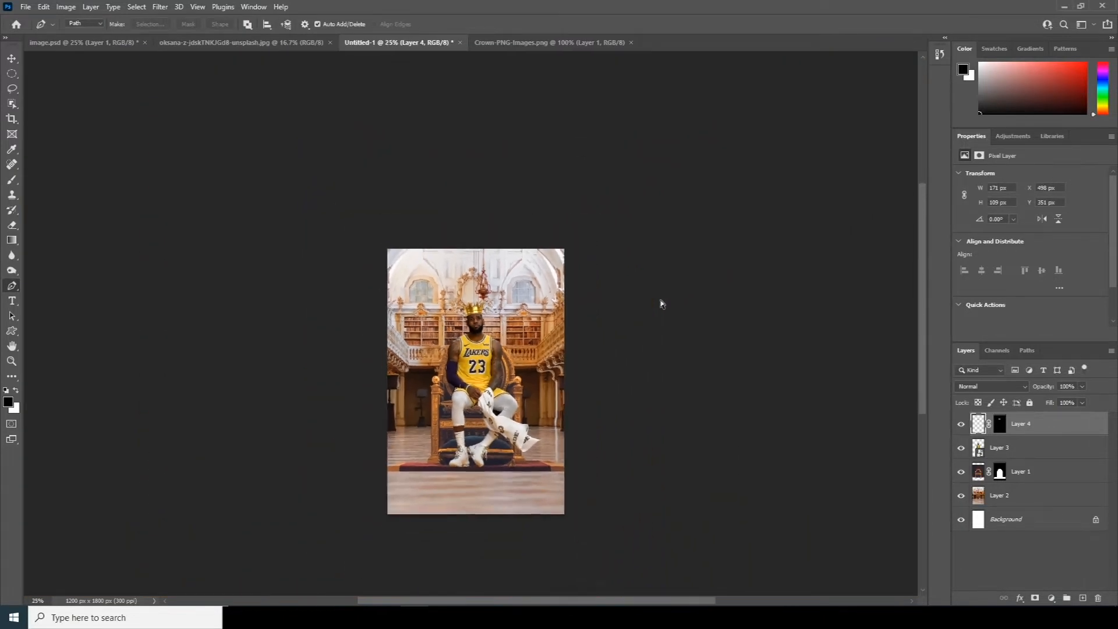
Step: Create a new empty layer between the player layer and the crown layer
key("ctrl+plus")
key("ctrl+plus")
key("ctrl+plus")
key("ctrl+plus")
left_click(991, 447)
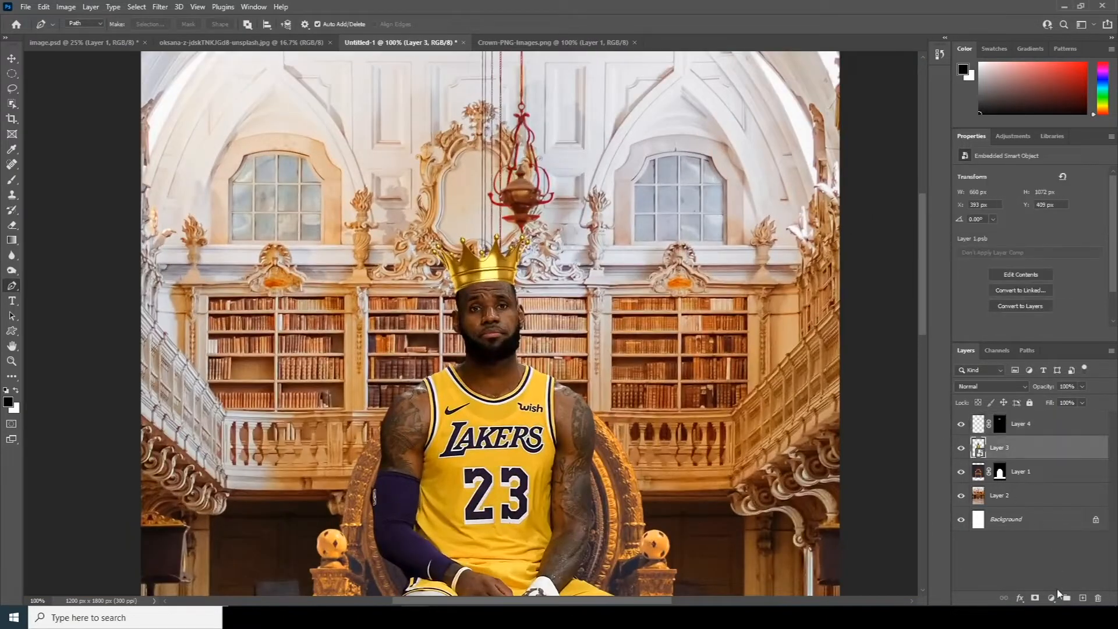
left_click(1082, 599)
Step: Paint a black shadow across the player's forehead along the crown's lower edge with a soft round brush of about 20 px
key("b")
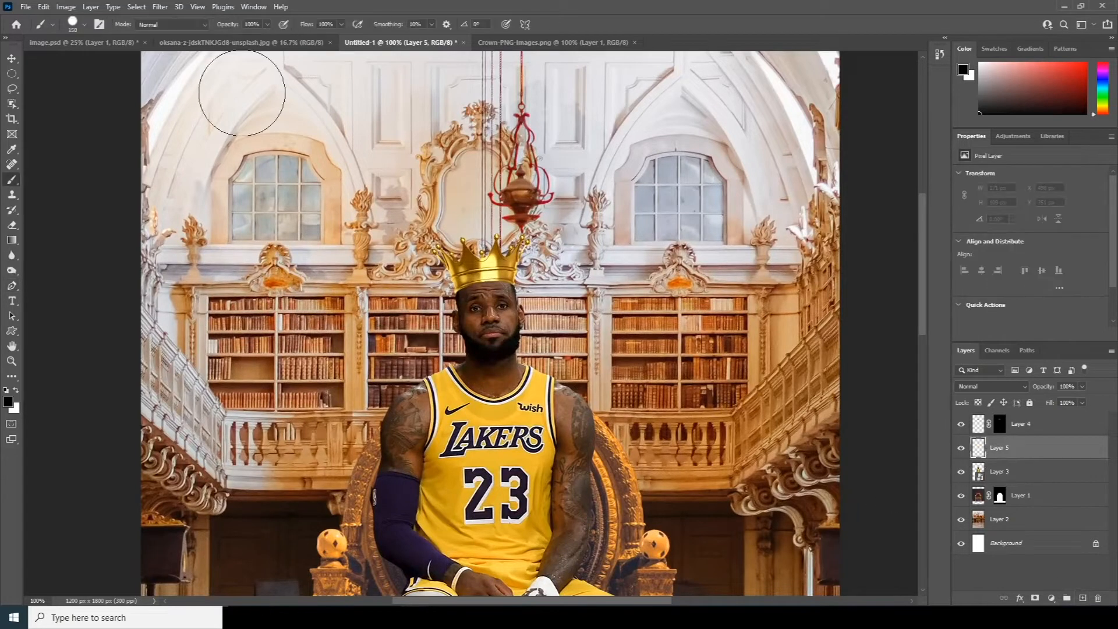
left_click(85, 24)
double_click(99, 167)
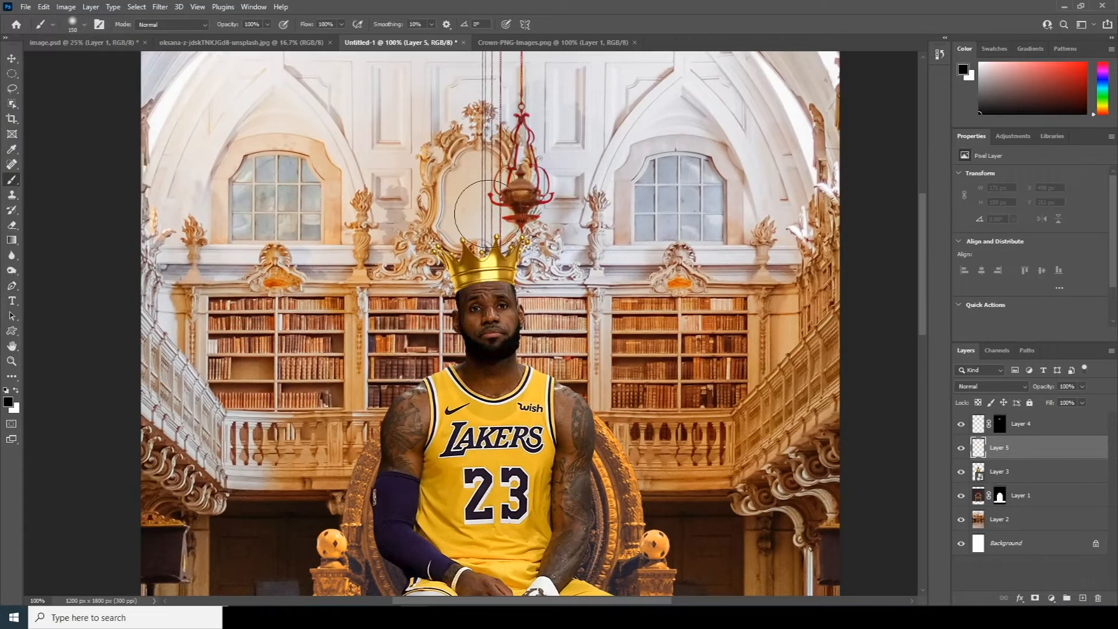
key("ctrl+plus")
key("ctrl+plus")
key("bracketleft")
key("bracketleft")
key("bracketleft")
key("bracketleft")
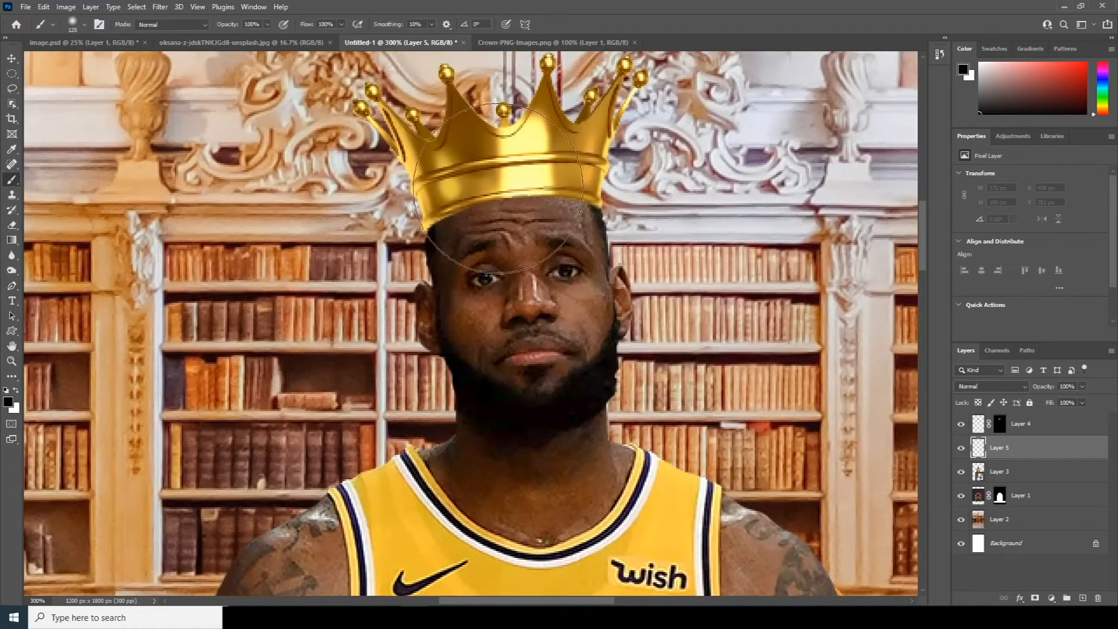
key("bracketleft")
key("bracketleft")
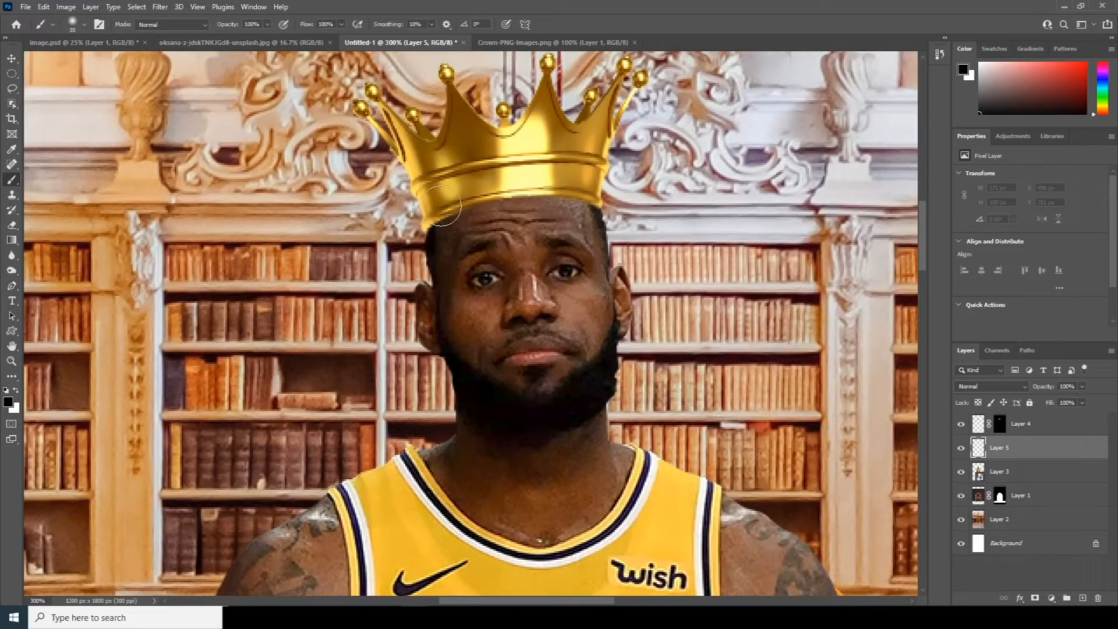
mouse_move(443, 204)
left_mouse_down()
mouse_move(518, 183)
mouse_move(592, 201)
left_mouse_up()
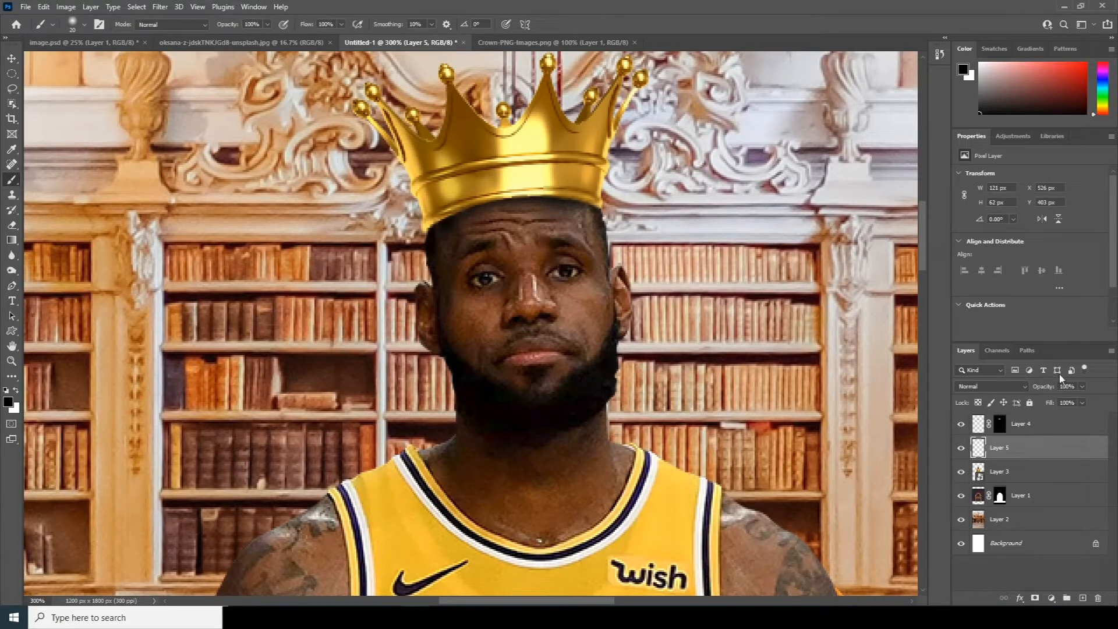
Step: Lower the opacity of the crown's shadow layer to 29%
left_click_drag(1082, 388, 1035, 402)
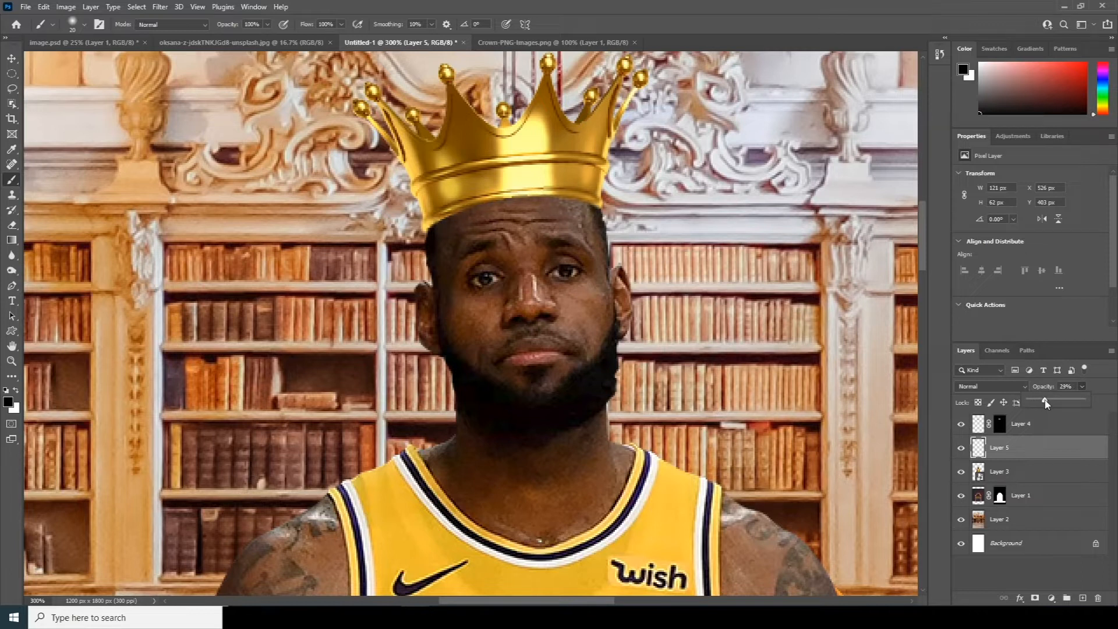
scroll(635, 318, "down", 7)
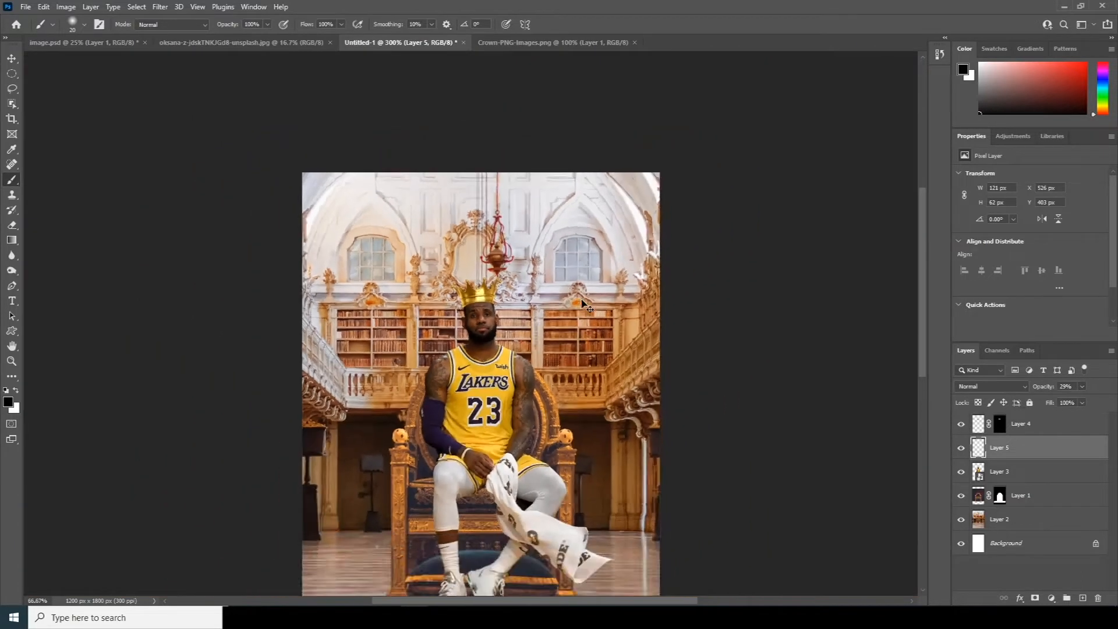
scroll(679, 326, "up", 4)
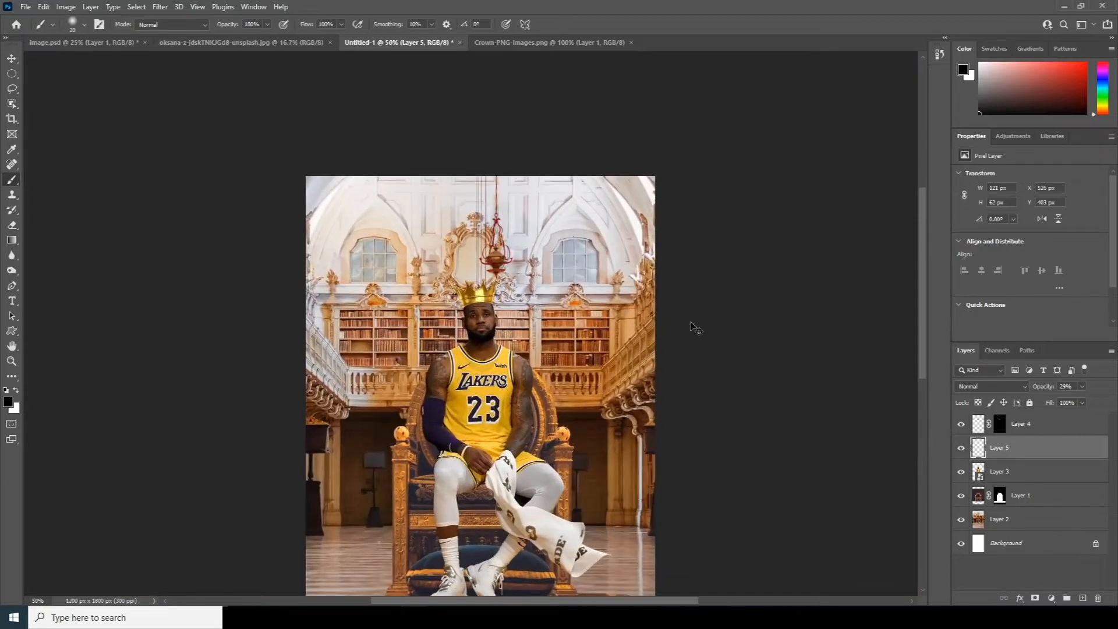
scroll(690, 332, "down", 2)
scroll(686, 336, "up", 2)
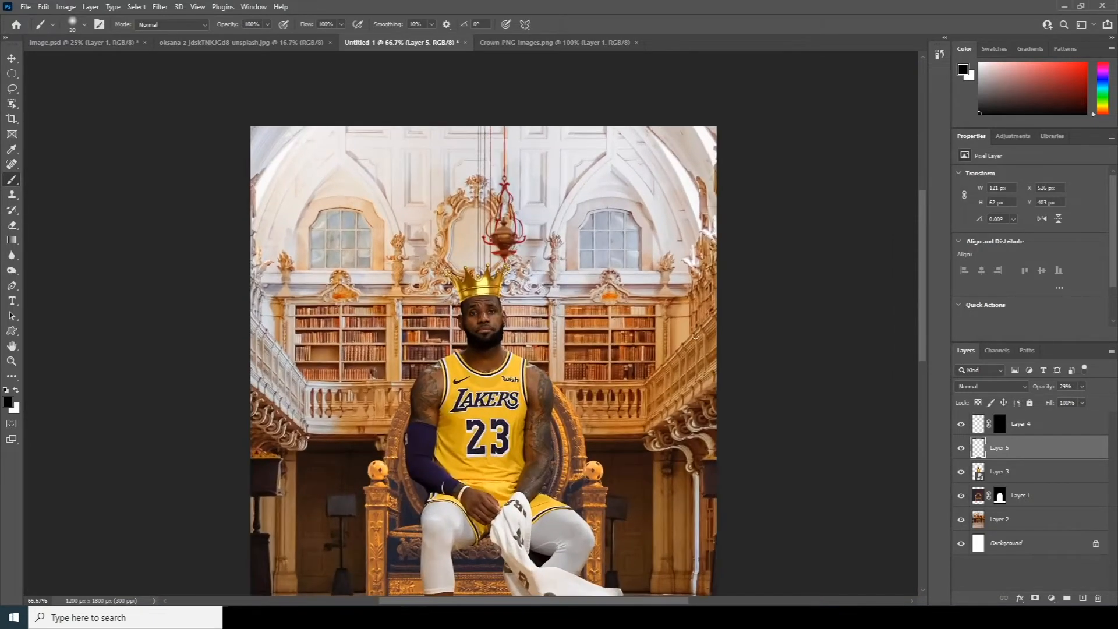
Step: Open the Camera Raw Filter on the player layer and set Texture to +30, Clarity to +70 and Dehaze to -12
key("v")
left_click(500, 324)
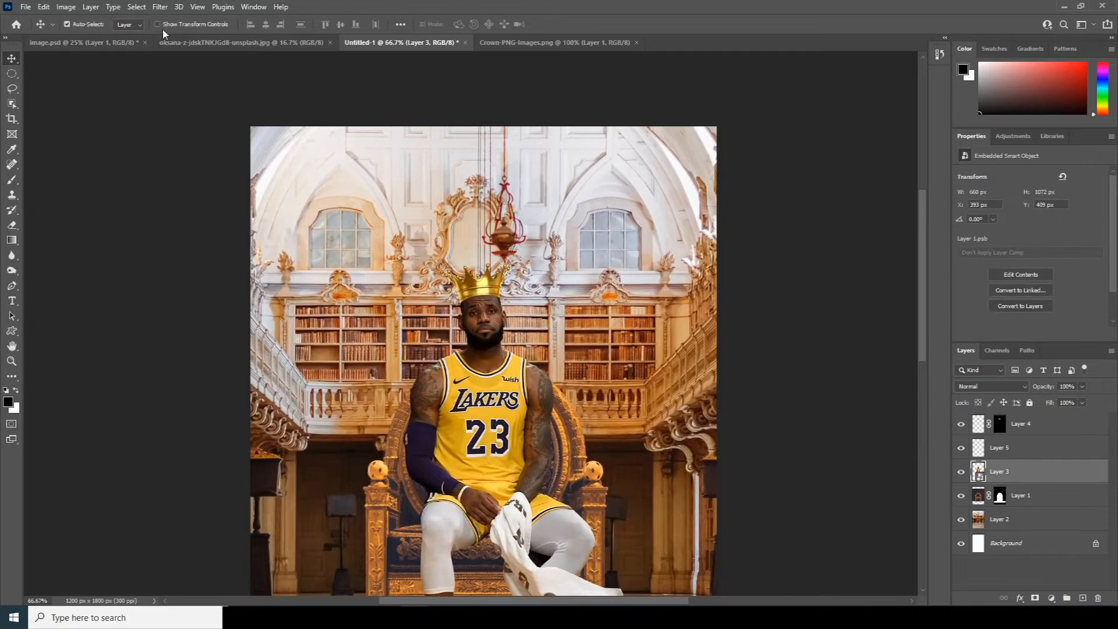
left_click(159, 7)
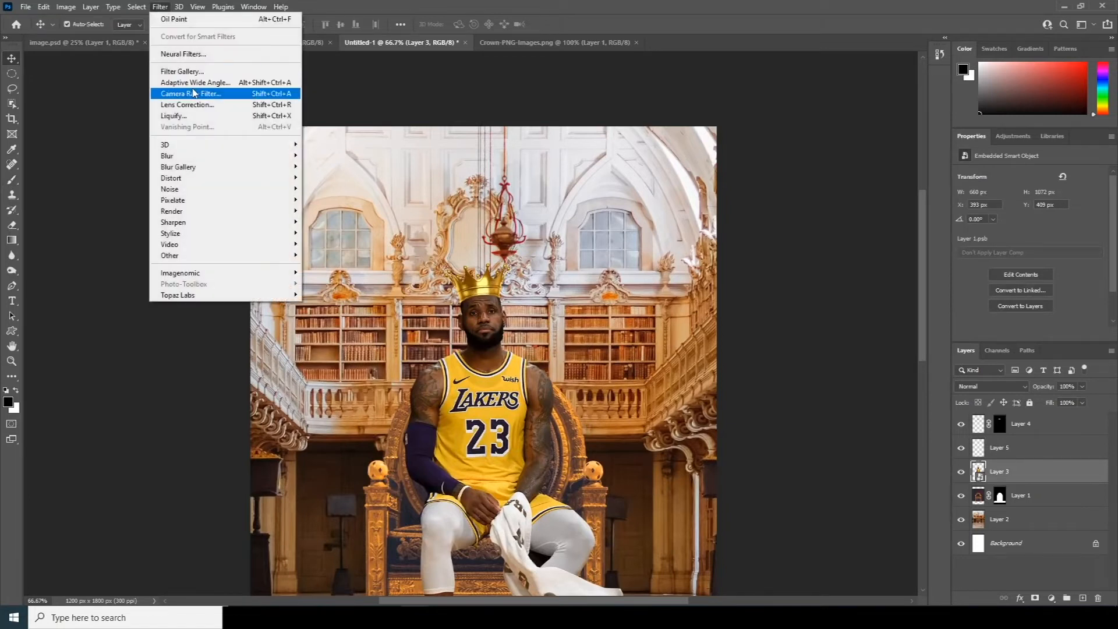
left_click(194, 93)
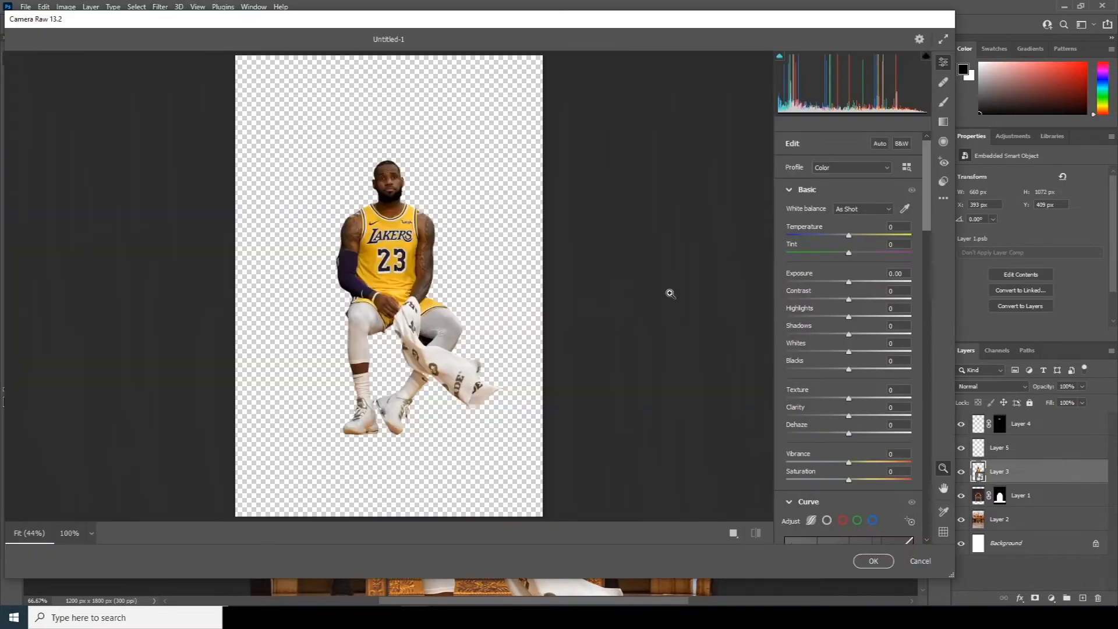
left_click(435, 238)
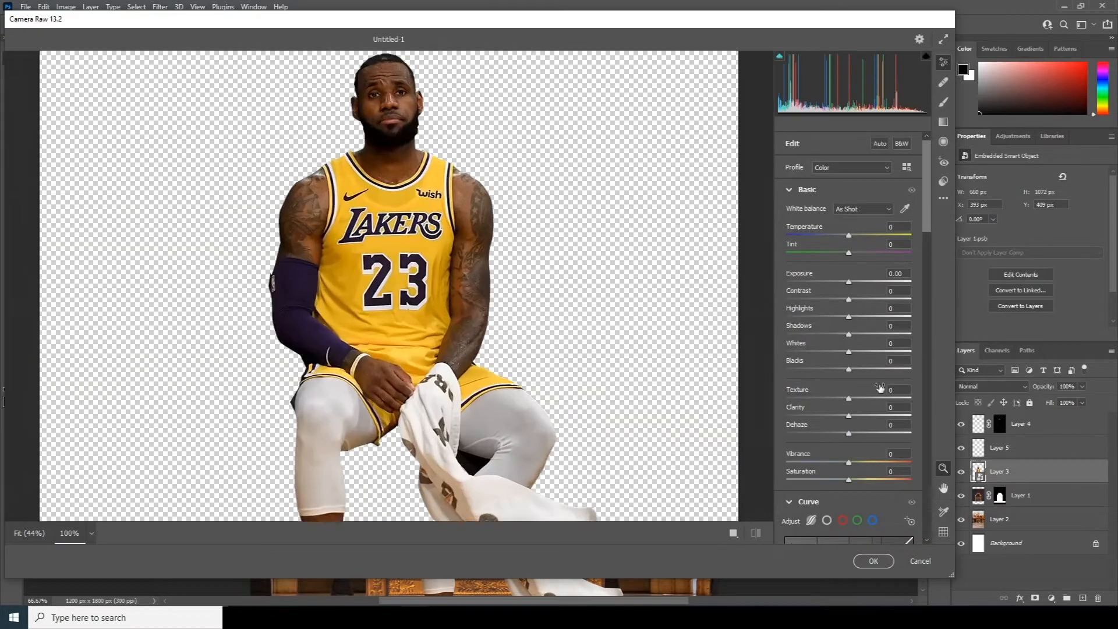
left_click_drag(898, 419, 867, 401)
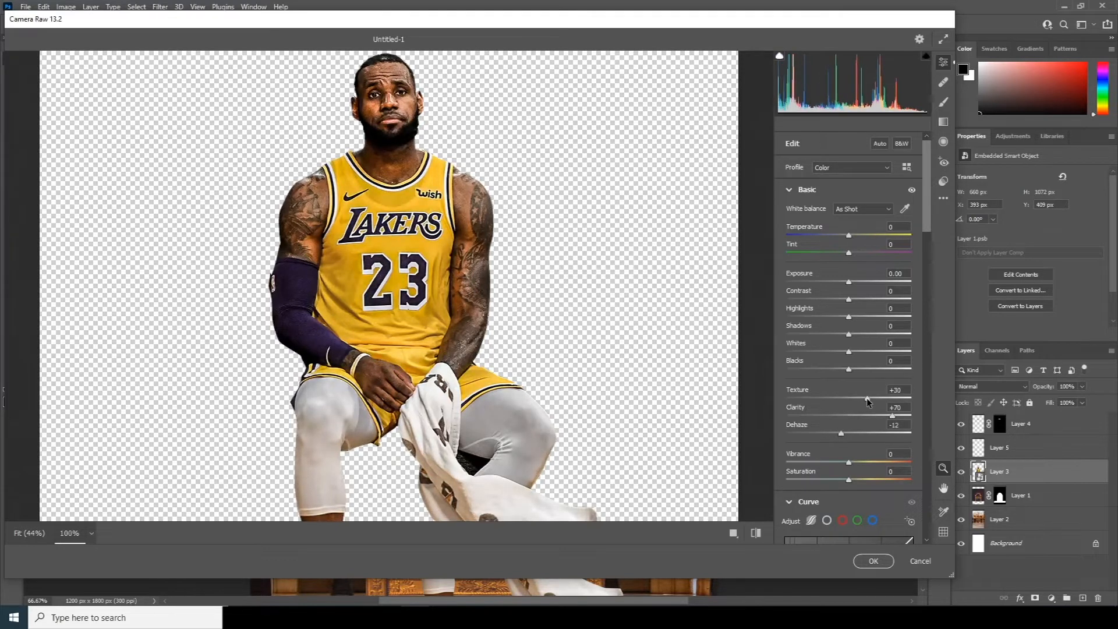
Step: Set the player's Highlights to -87 and Shadows to +48 in Camera Raw
left_click(795, 317)
left_click(874, 334)
left_click_drag(874, 332, 878, 331)
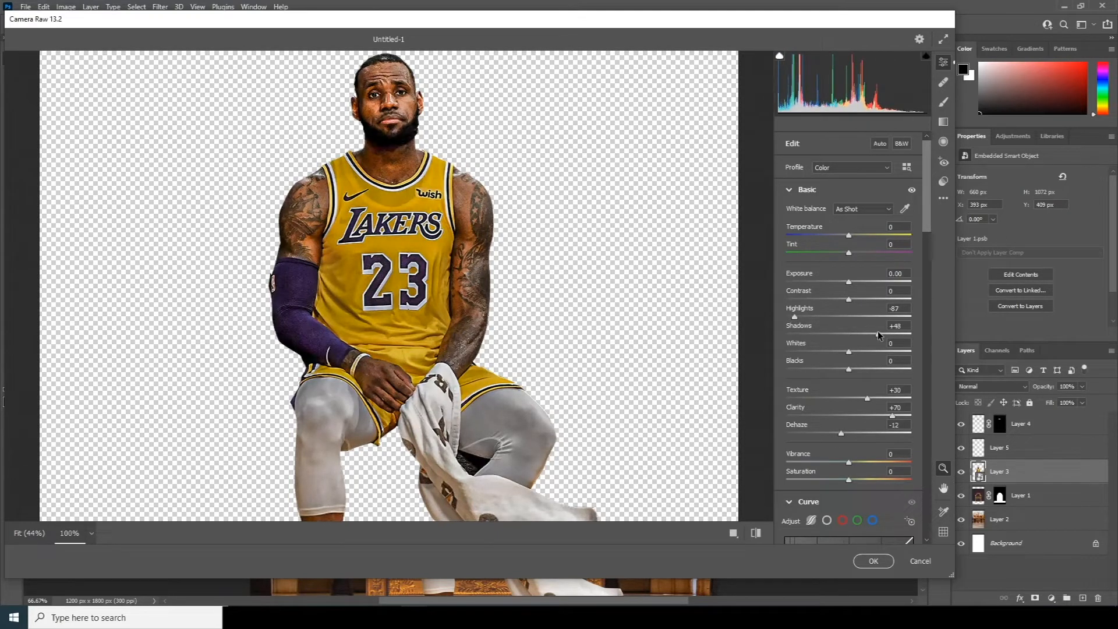
Step: Set Noise Reduction to 63, Color Noise Reduction to 66 and Sharpening to 20, and adjust Texture to +50, Clarity to +69 and Dehaze to -15
left_click_drag(926, 223, 928, 307)
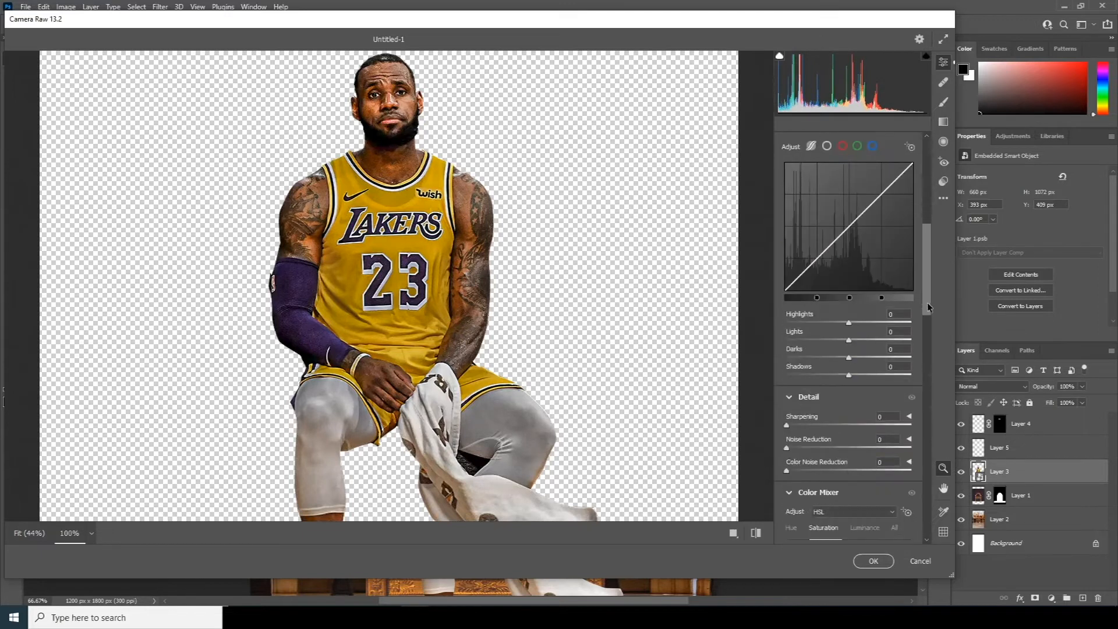
left_click_drag(893, 447, 870, 449)
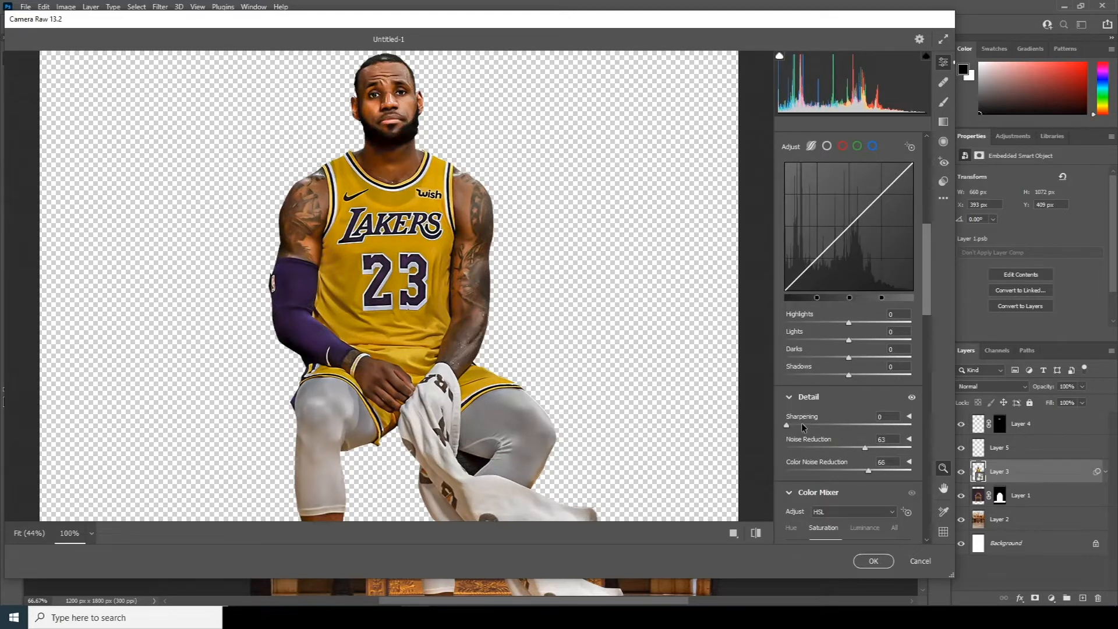
left_click_drag(803, 424, 806, 424)
left_click_drag(922, 274, 839, 279)
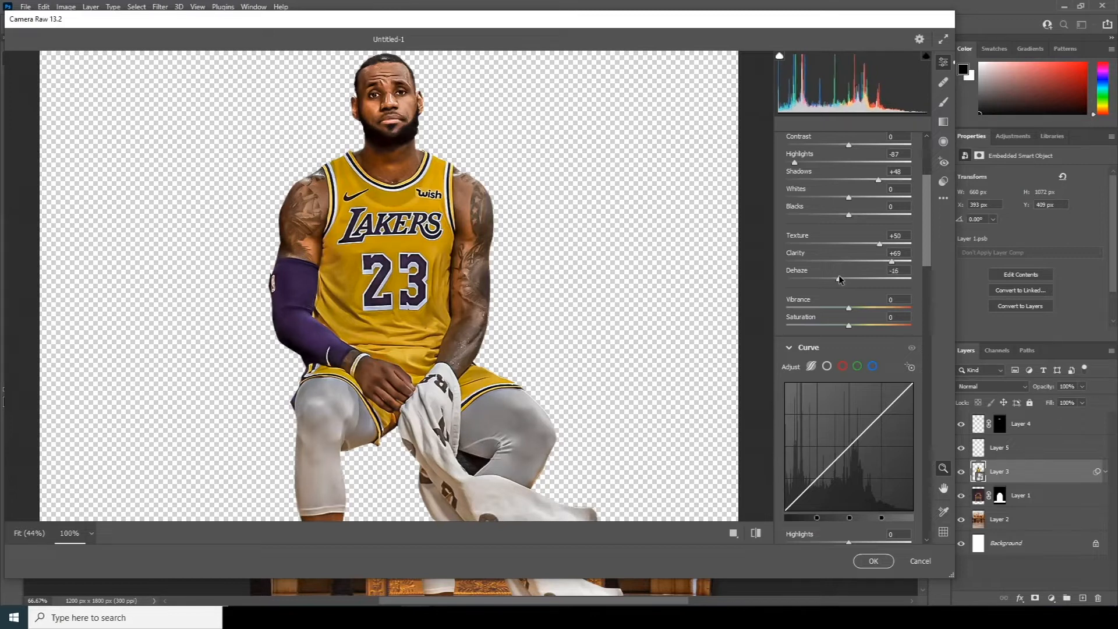
Step: Reduce the player's color saturation in the Color Mixer, with Oranges at -44 and Reds at -36
left_click_drag(929, 215, 920, 458)
left_click_drag(925, 383, 929, 307)
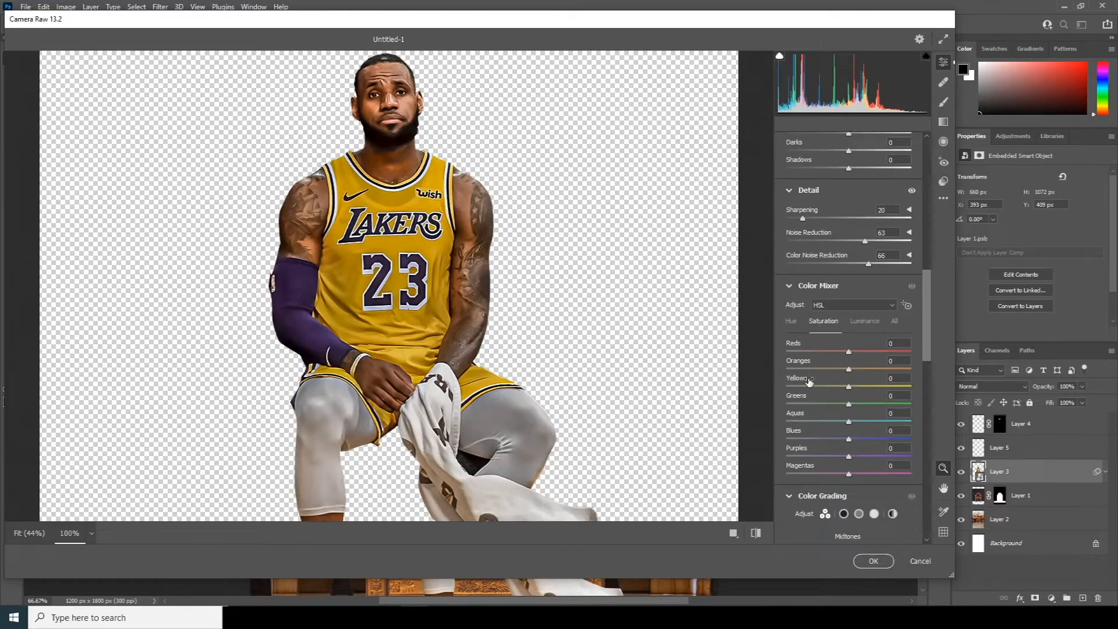
left_click(824, 369)
left_click_drag(823, 368, 821, 368)
left_click(827, 352)
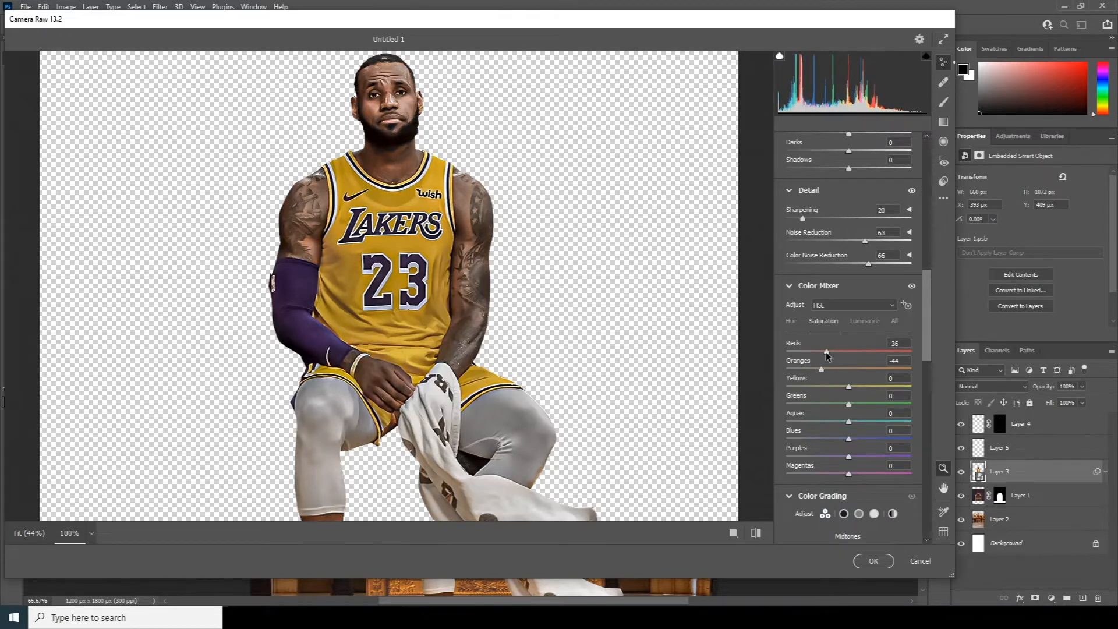
Step: Set the Highlights to -91 and apply the Camera Raw filter to the player layer
left_click_drag(920, 312, 928, 196)
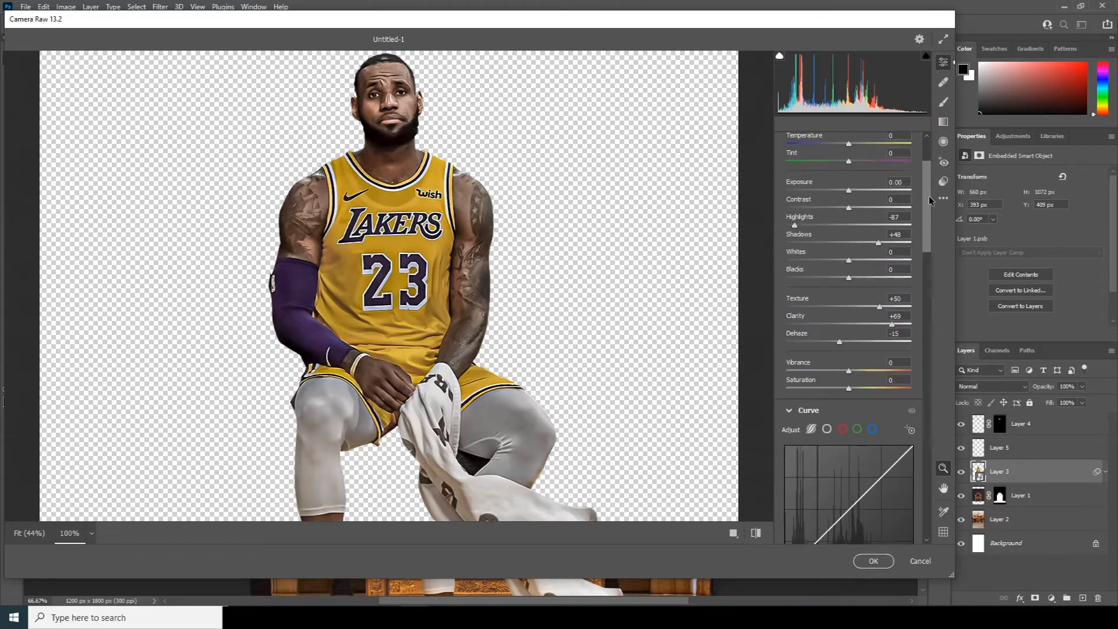
left_click_drag(795, 225, 792, 227)
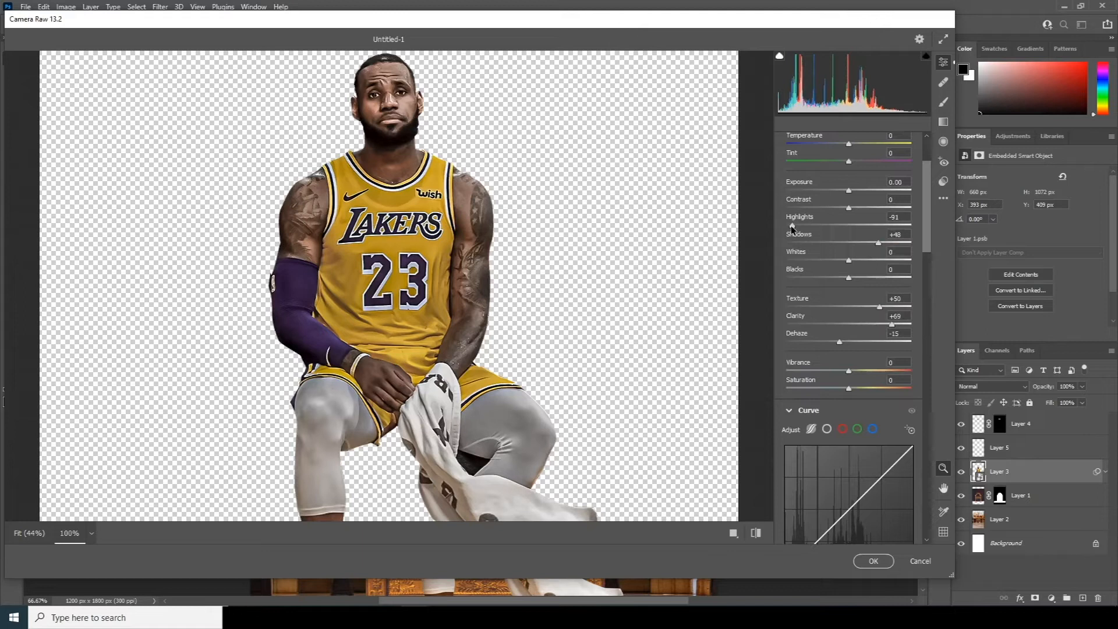
left_click(879, 563)
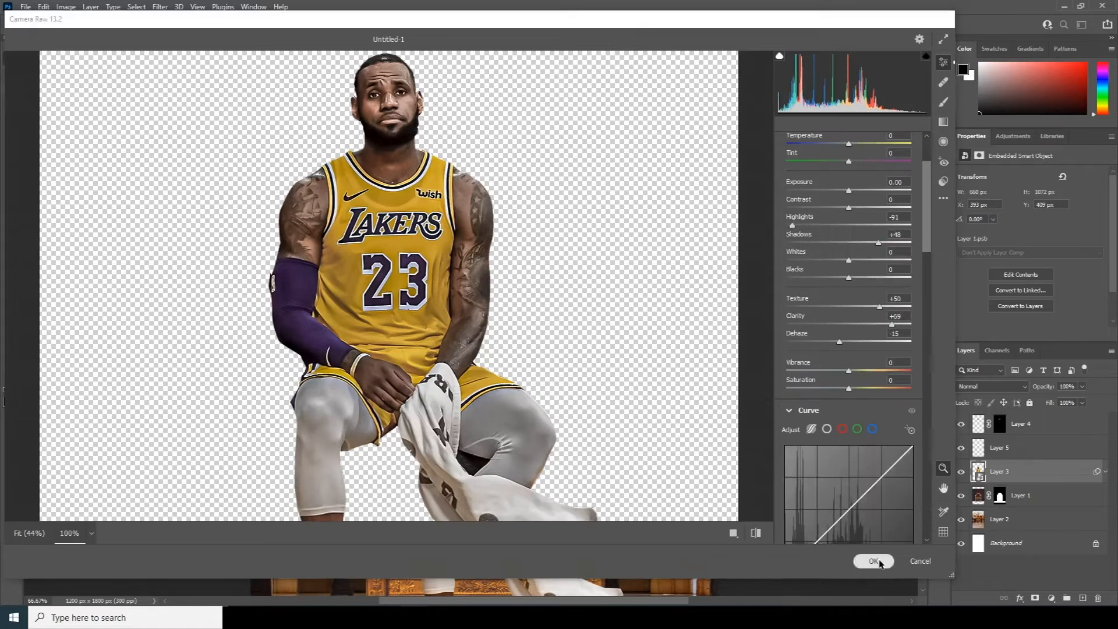
key("ctrl+minus")
key("ctrl+minus")
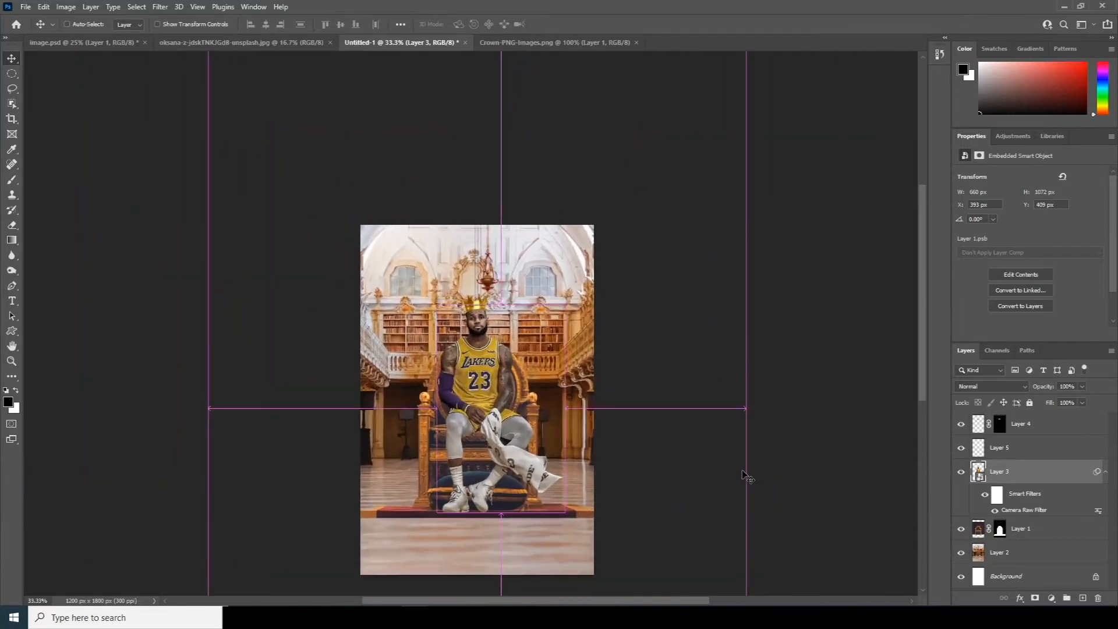
Step: Apply the Camera Raw Filter to the throne layer using the previous settings, with Clarity raised to +90
key("ctrl+plus")
key("ctrl+plus")
key("ctrl+plus")
scroll(619, 370, "down", 2)
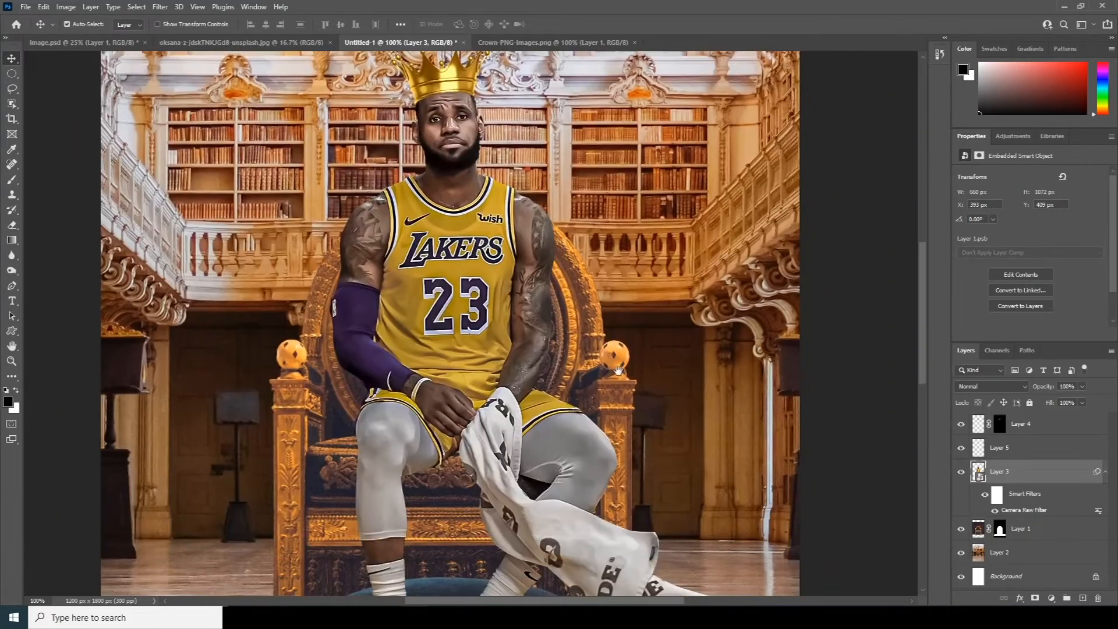
key("alt+bracketleft")
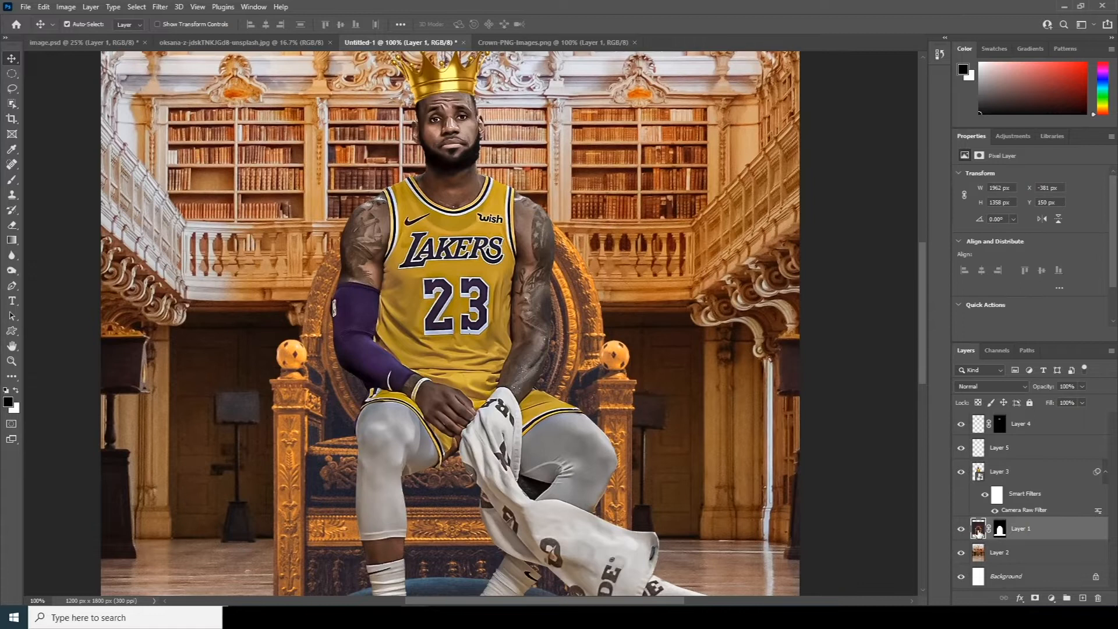
left_click(161, 7)
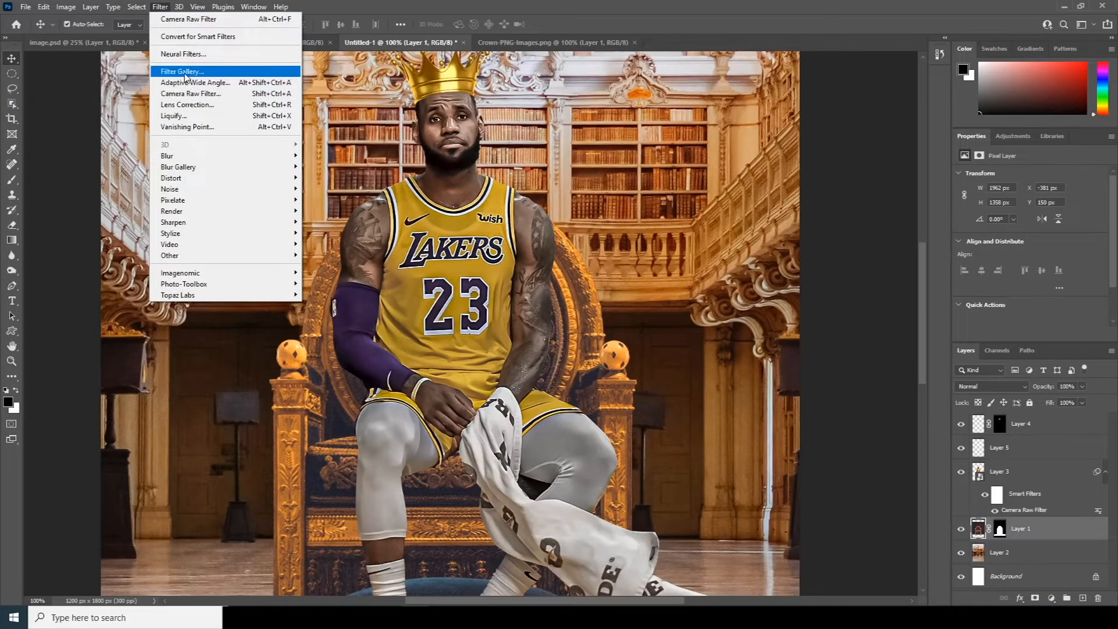
left_click(187, 93)
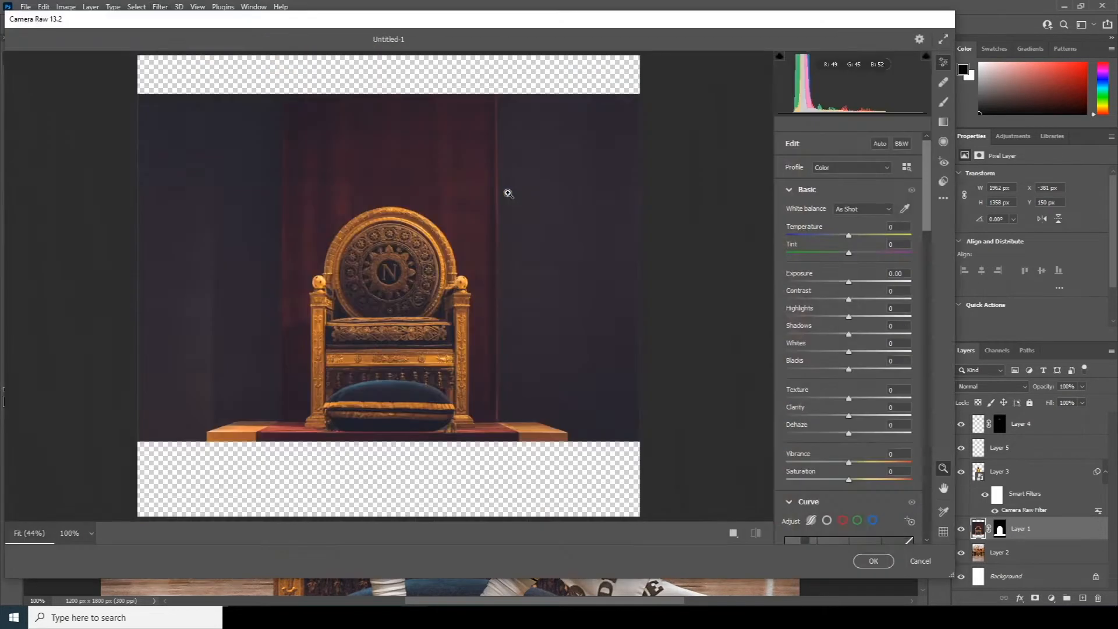
left_click(944, 198)
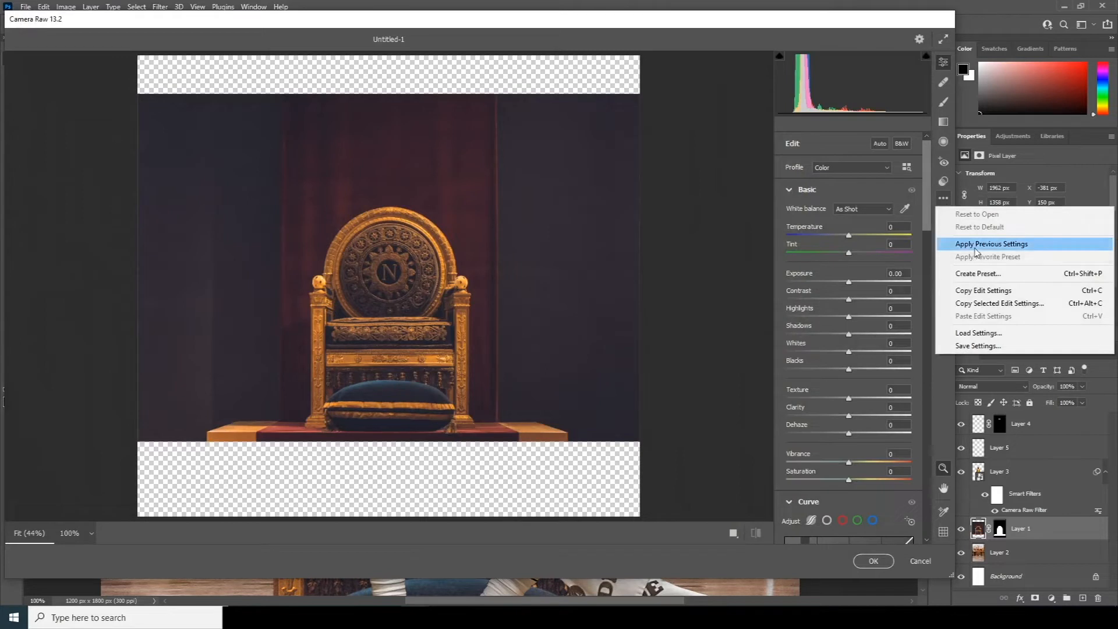
left_click(976, 244)
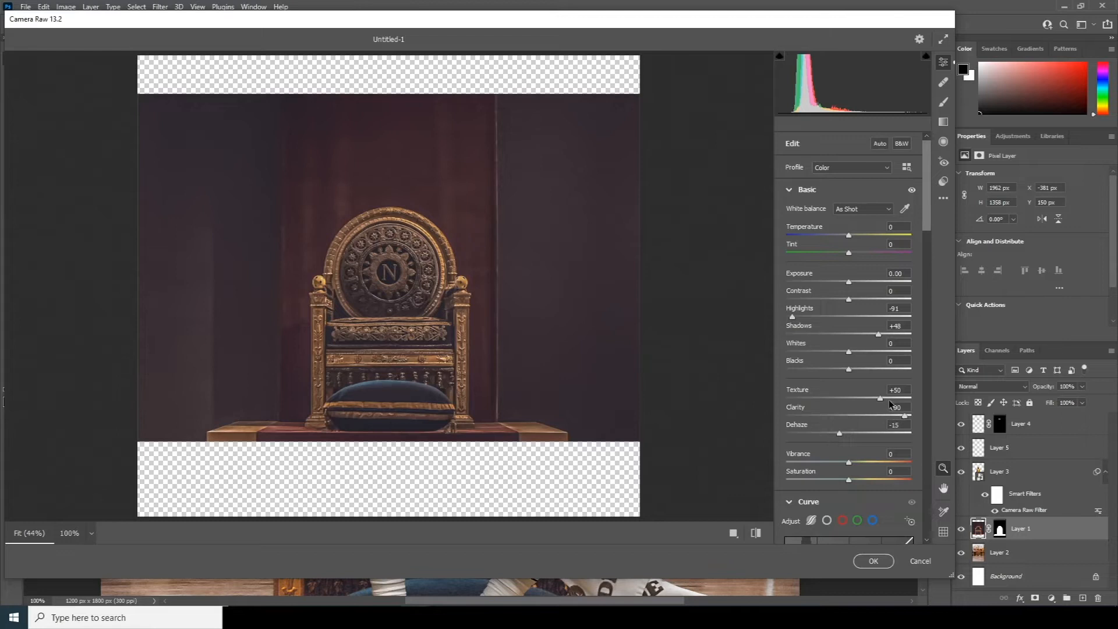
left_click(873, 561)
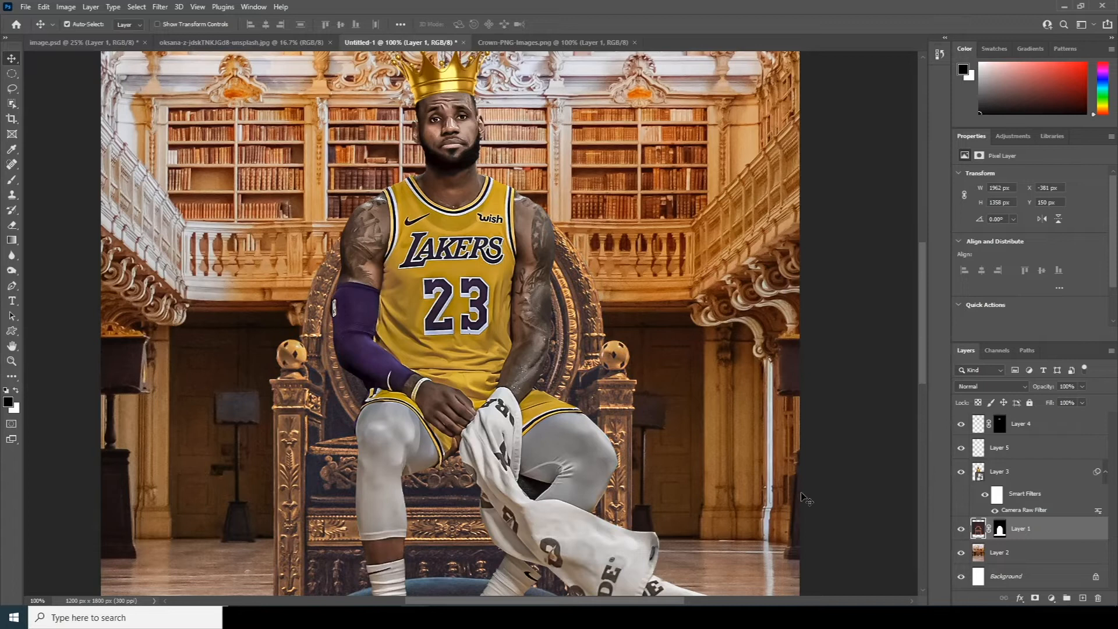
Step: Apply the last Camera Raw Filter settings to the library background layer
key("ctrl+minus")
key("ctrl+minus")
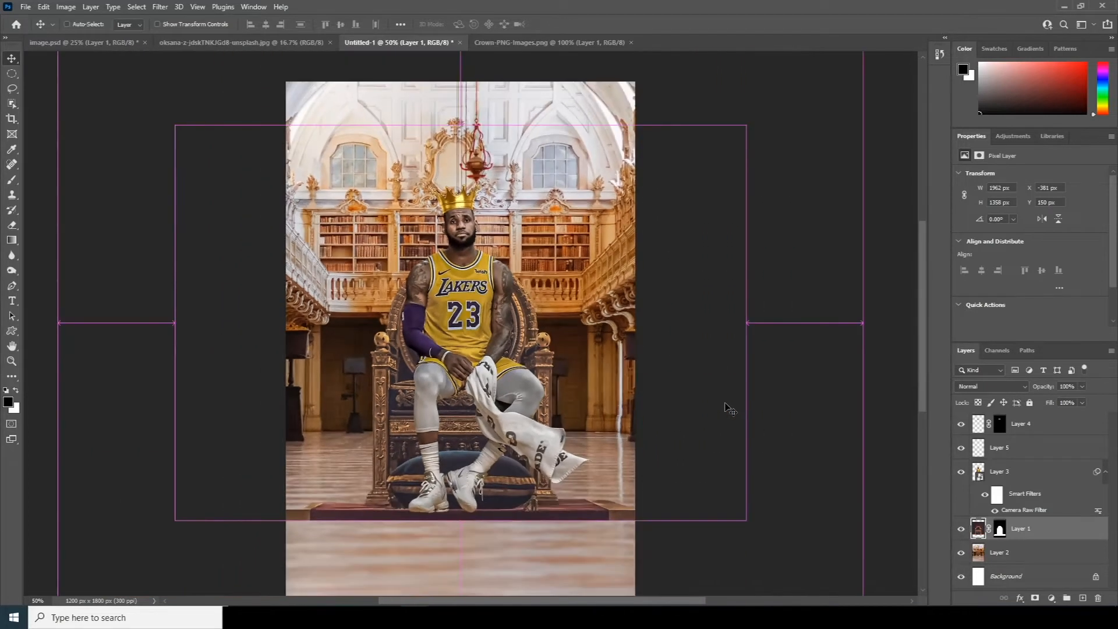
left_click(607, 256)
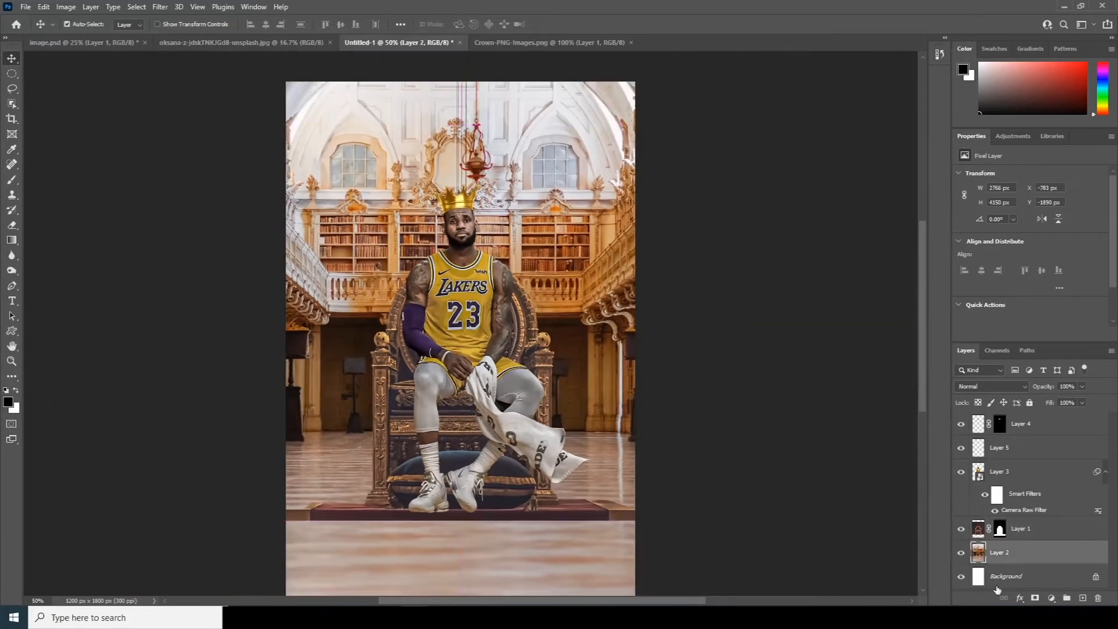
left_click(160, 7)
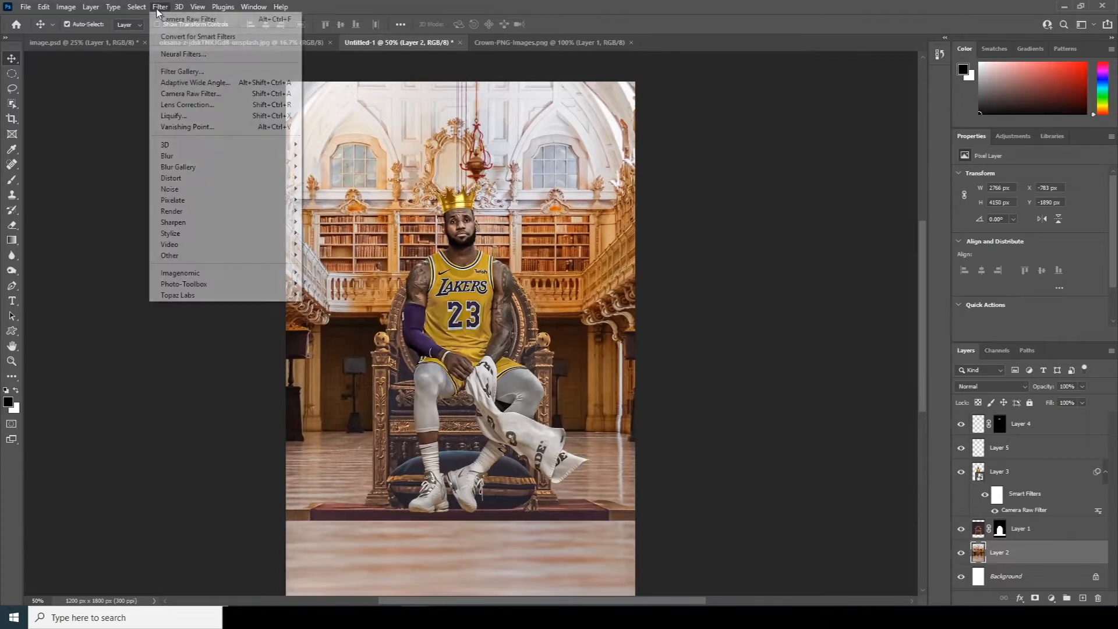
left_click(169, 21)
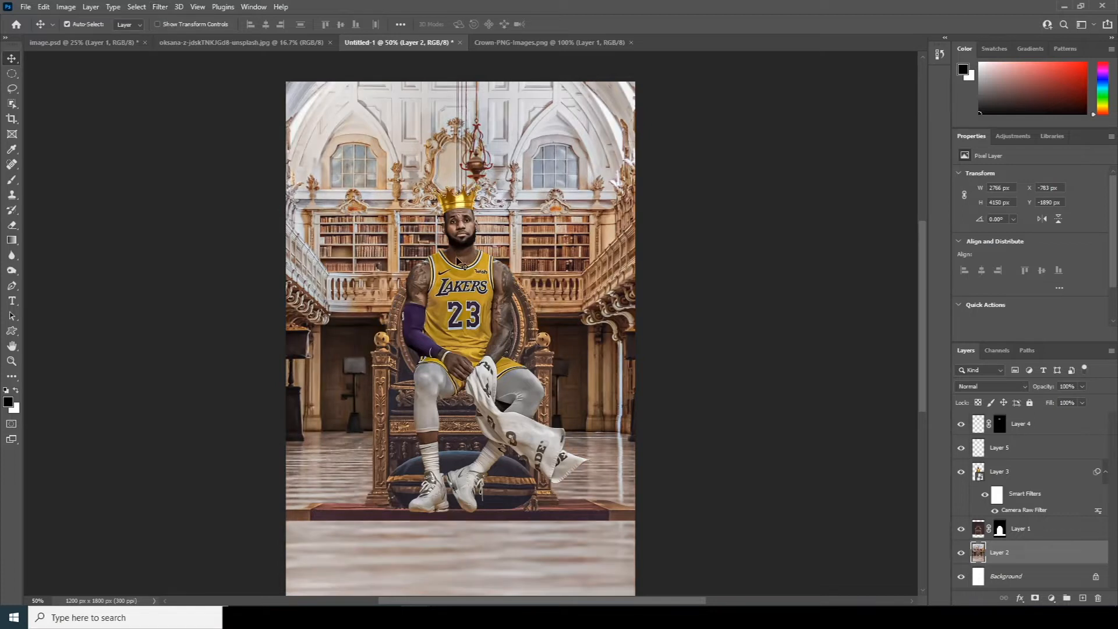
Step: Add a solid color fill layer in dark gray #1f1f1f directly above the library layer
key("ctrl")
key("ctrl+minus")
key("ctrl+minus")
key("ctrl+plus")
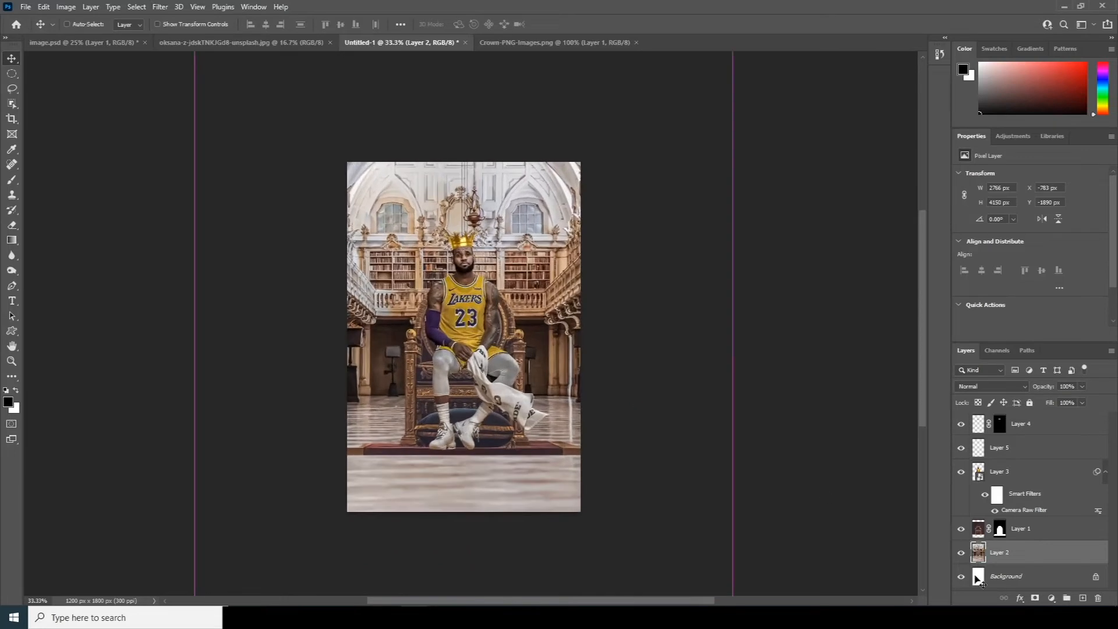
key("b")
key("x")
left_click(1052, 599)
left_click(1048, 395)
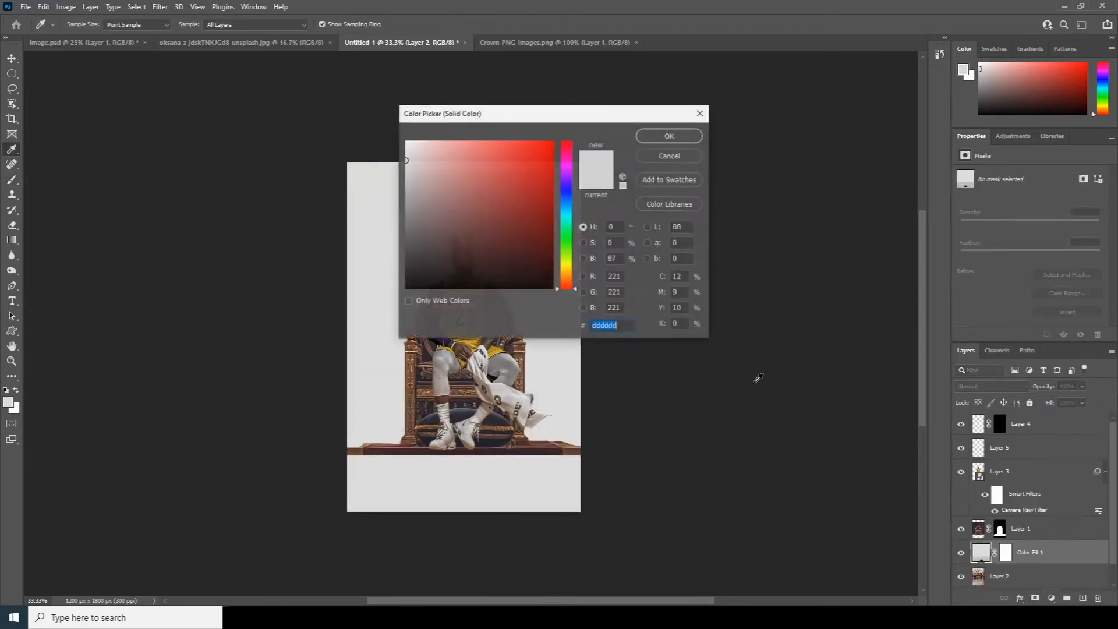
left_click(408, 244)
mouse_move(408, 245)
left_mouse_down()
mouse_move(403, 268)
mouse_move(441, 269)
left_mouse_up()
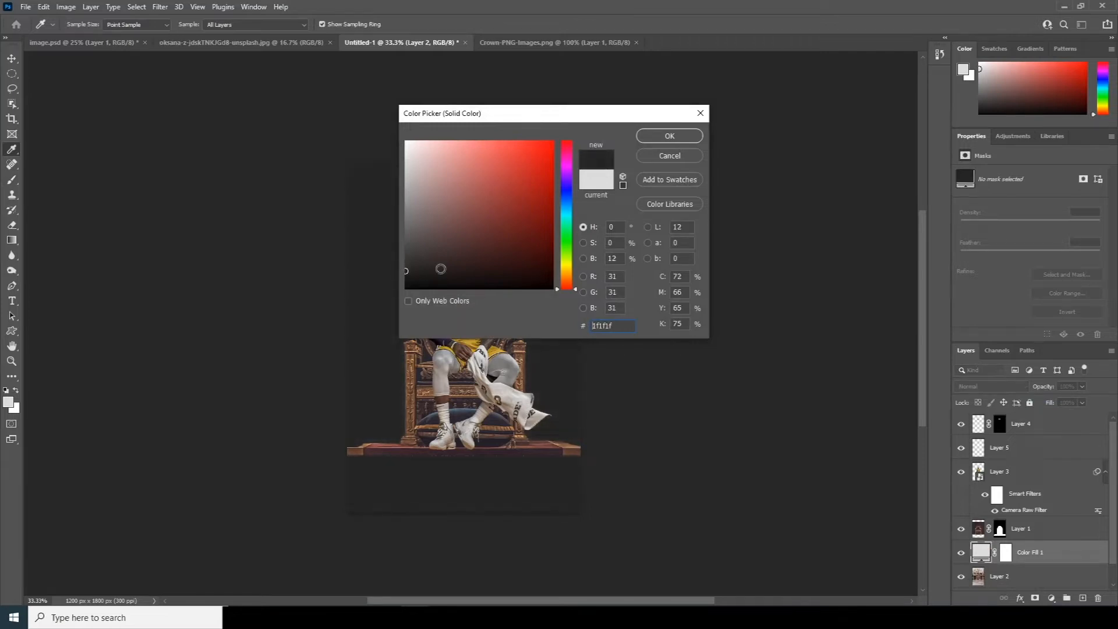
left_click(670, 135)
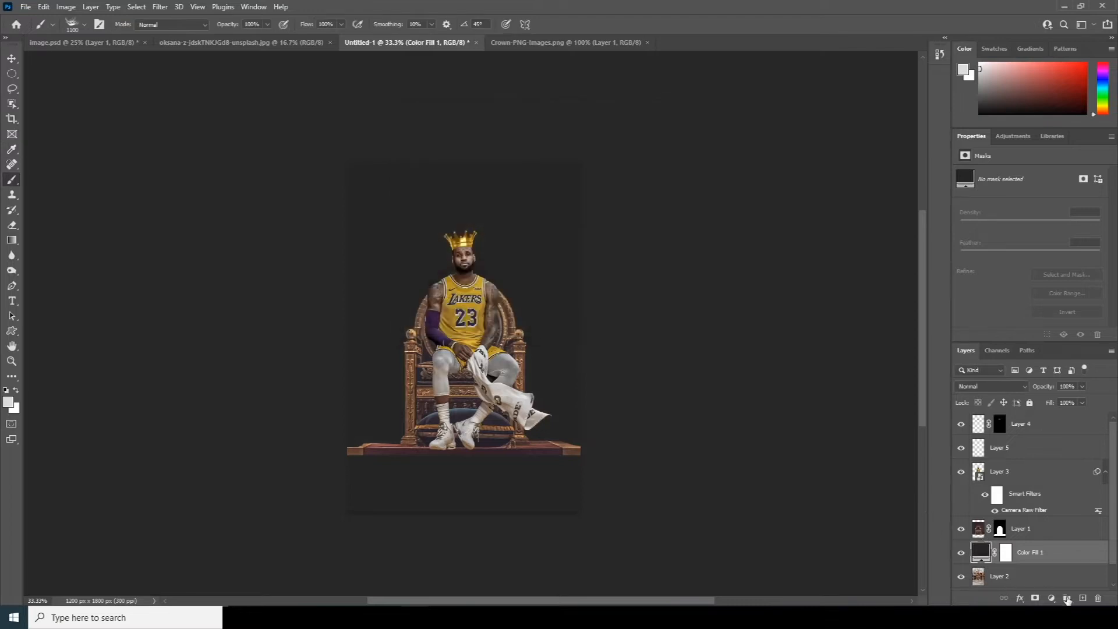
Step: Add a new empty layer above the dark color fill and set the foreground color to light gray #e7e7e7
left_click(1068, 599)
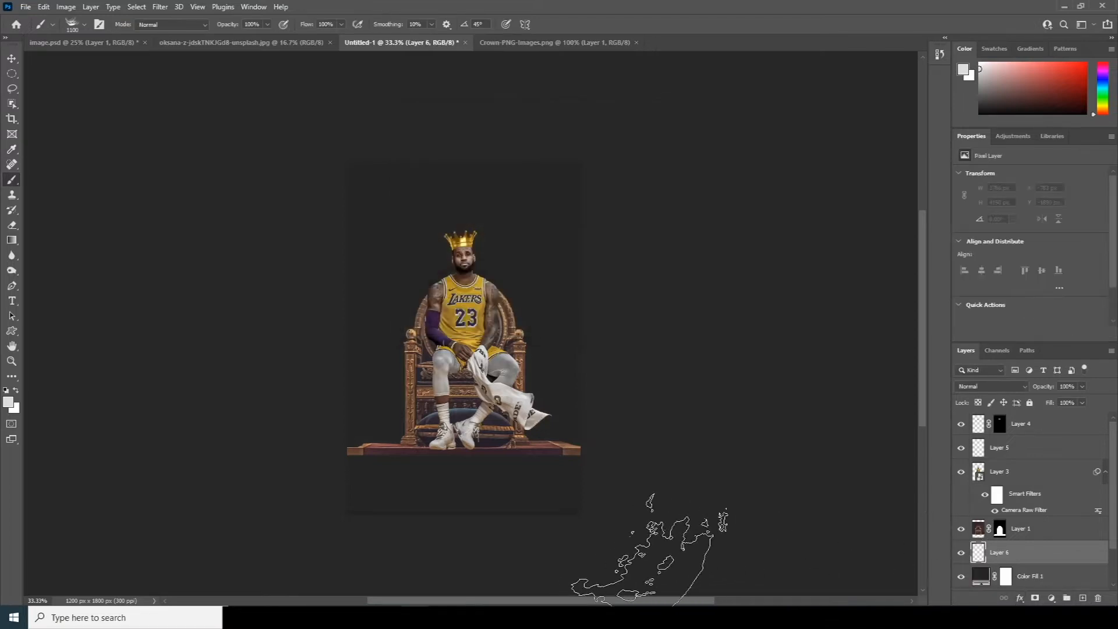
left_click(8, 402)
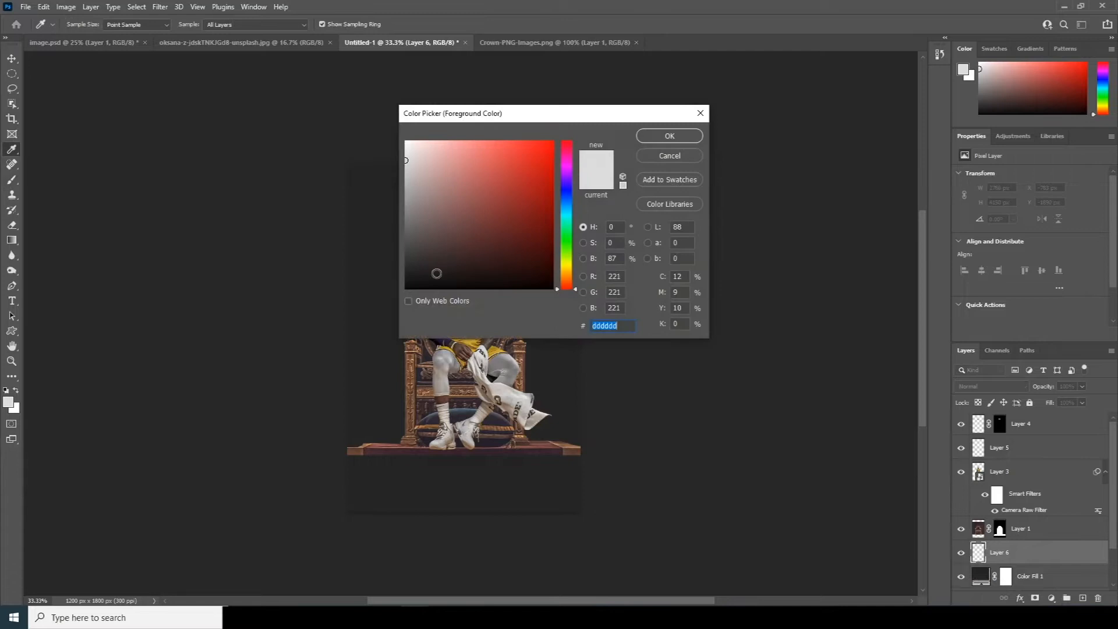
left_click_drag(417, 229, 401, 154)
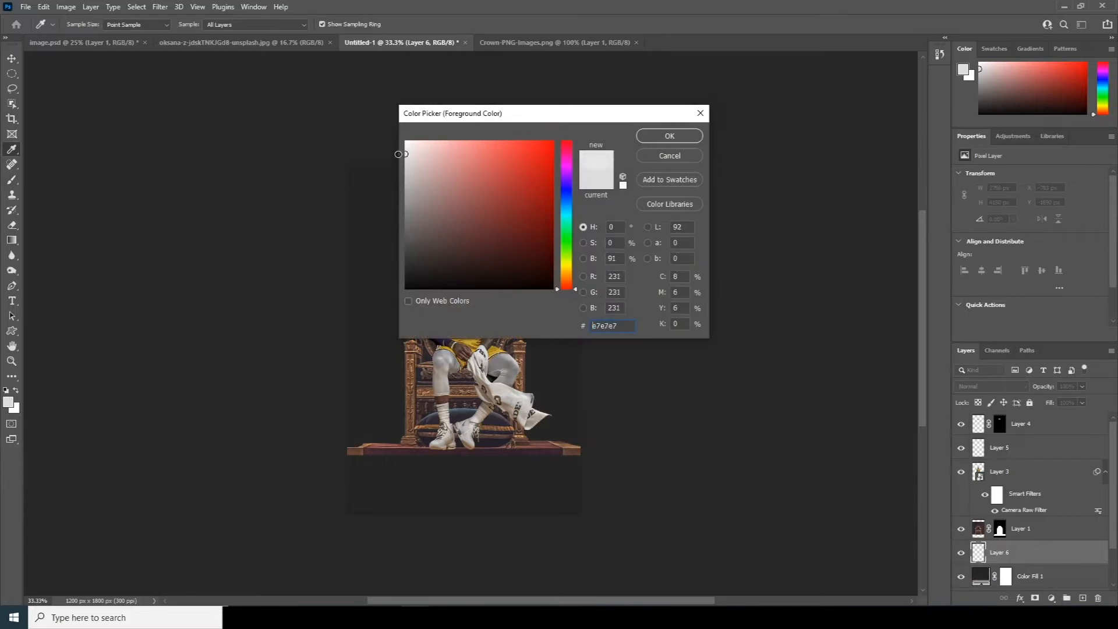
left_click(661, 136)
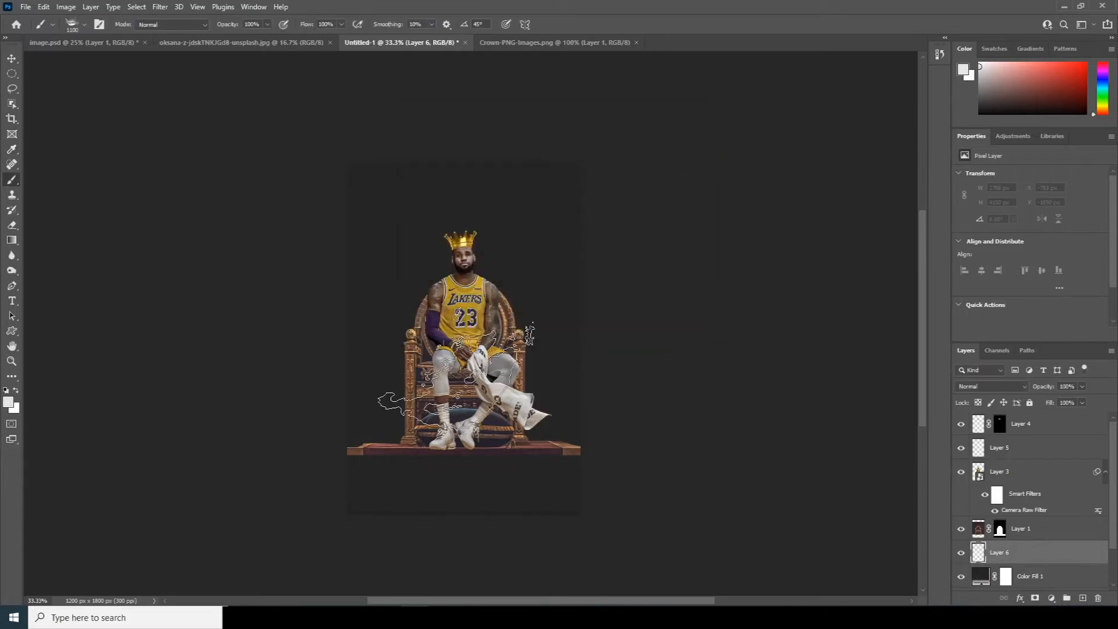
Step: Paint light smoke behind the throne on the new layer with the smoke brush at 1800 px, adjusting the brush angle
left_click(86, 26)
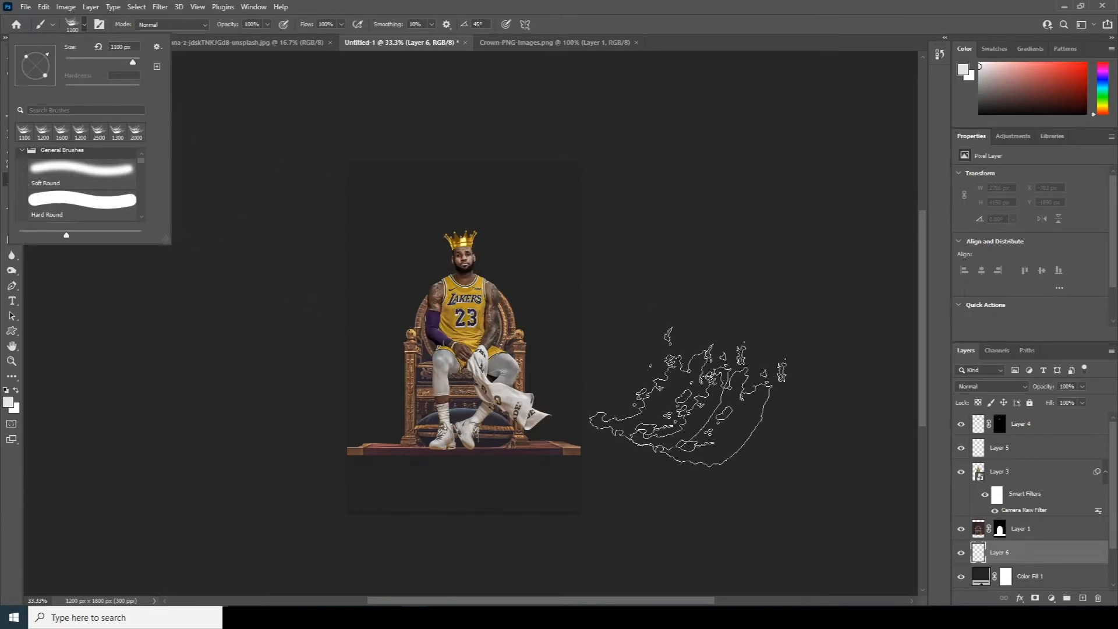
left_click(979, 554)
key("bracketright")
key("bracketright")
key("bracketright")
key("bracketright")
key("bracketright")
key("bracketright")
key("bracketright")
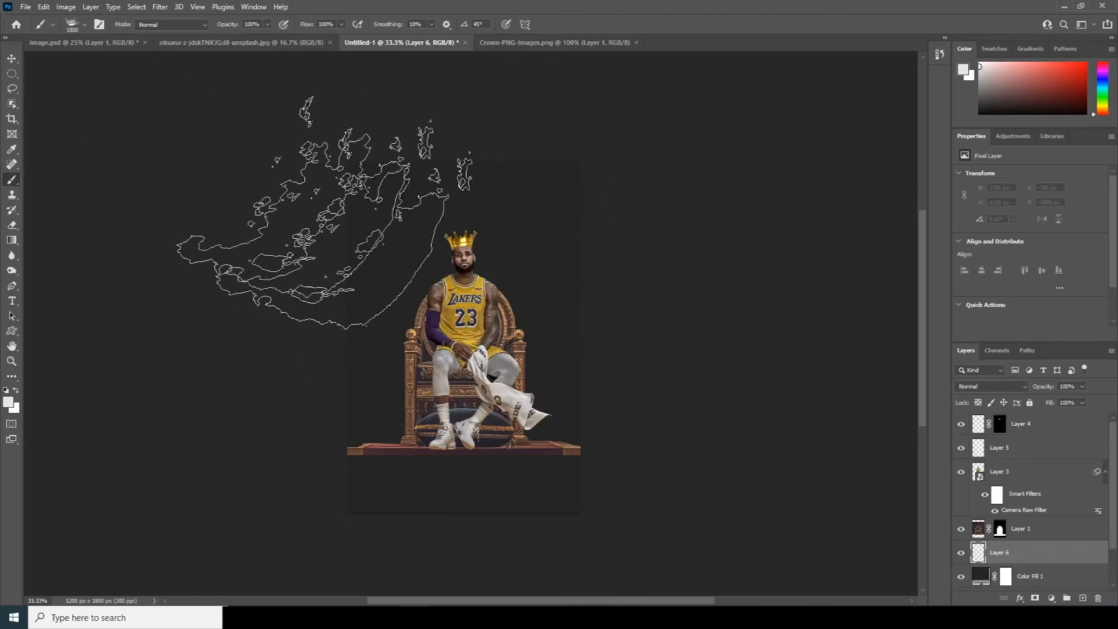
left_click(84, 25)
left_click_drag(46, 61, 50, 57)
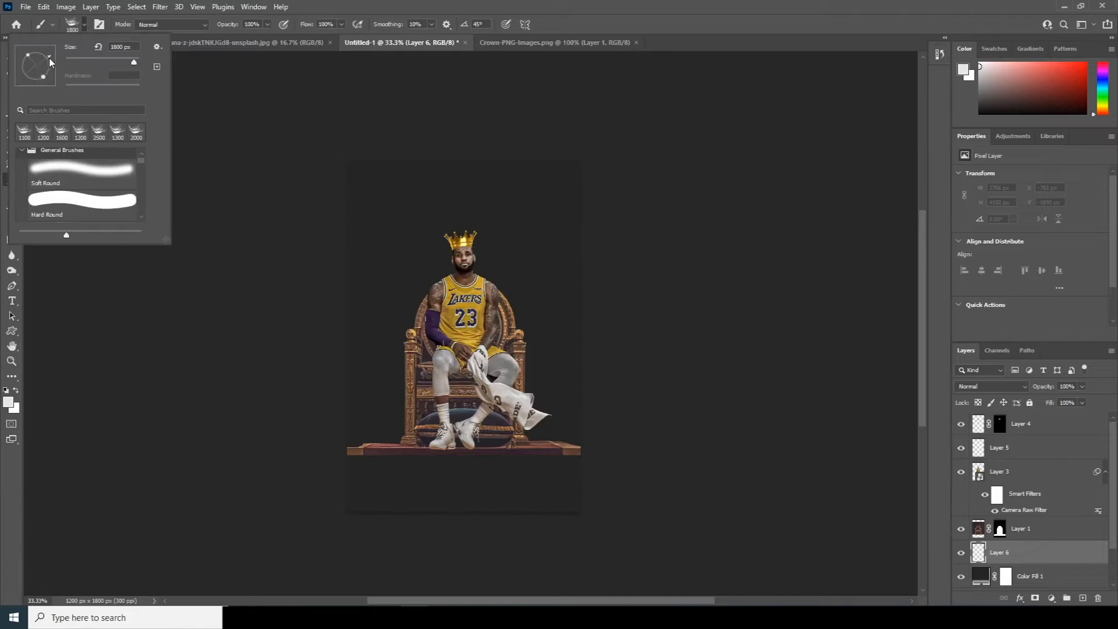
left_click(474, 279)
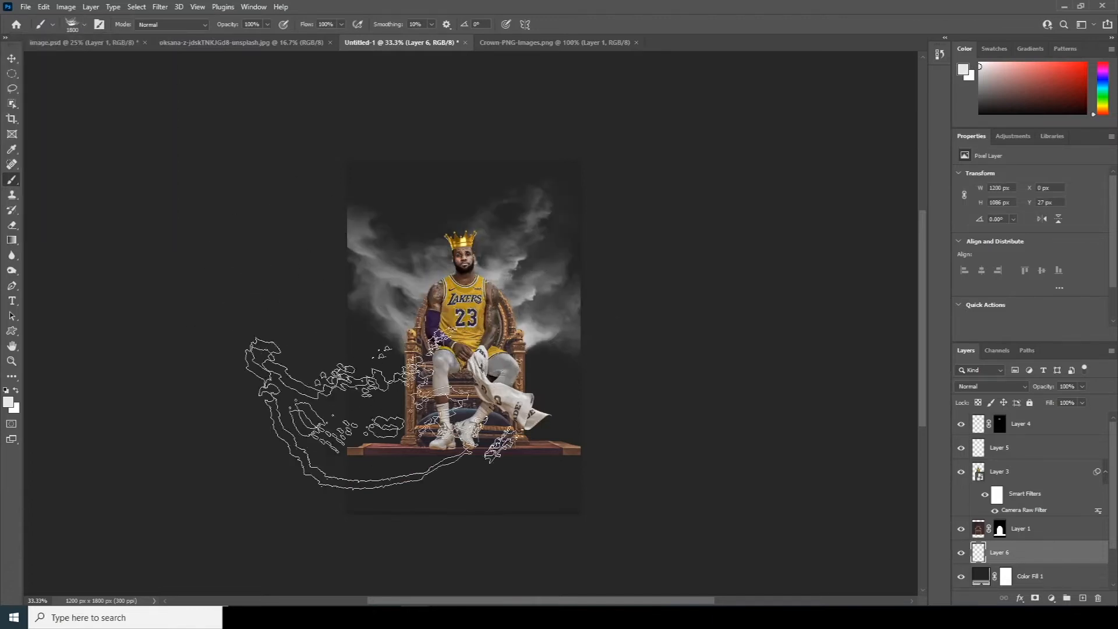
Step: Paint more smoke around the lower throne with the smoke brush at 1000 px and lower the smoke layer's opacity to 76%
key("bracketleft")
key("bracketleft")
key("bracketleft")
key("bracketleft")
key("bracketleft")
key("bracketleft")
key("bracketleft")
key("bracketleft")
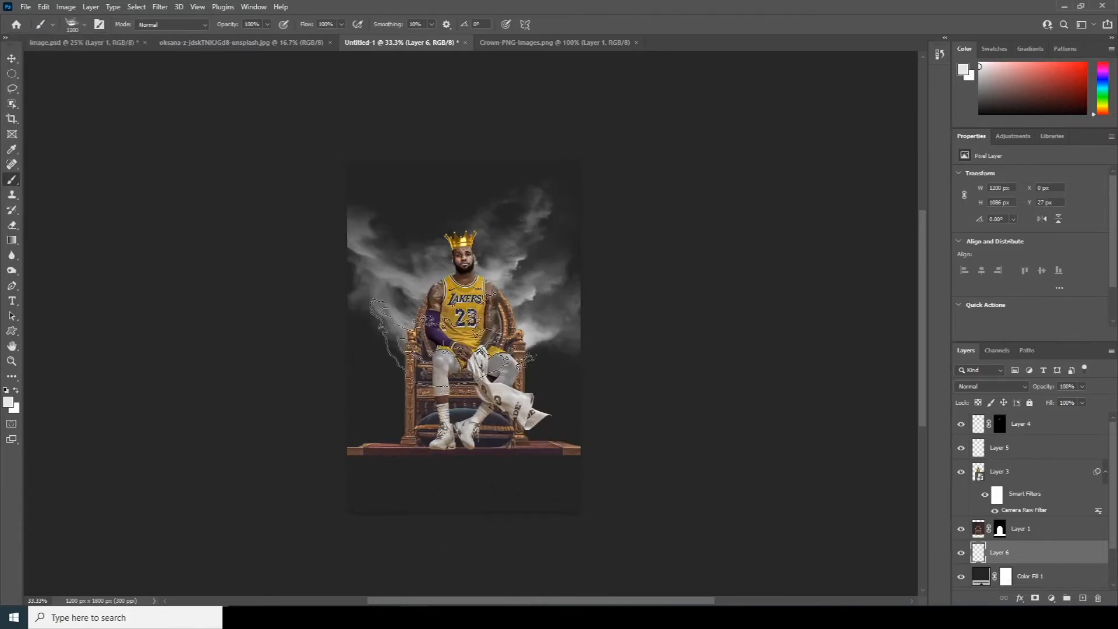
left_click(495, 379)
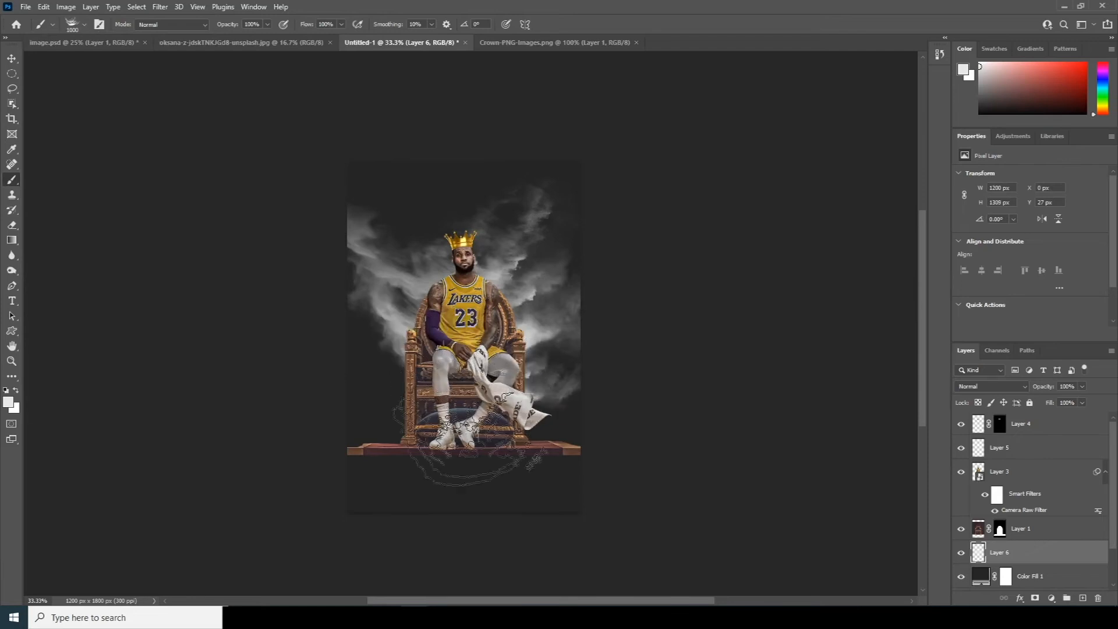
key("bracketleft")
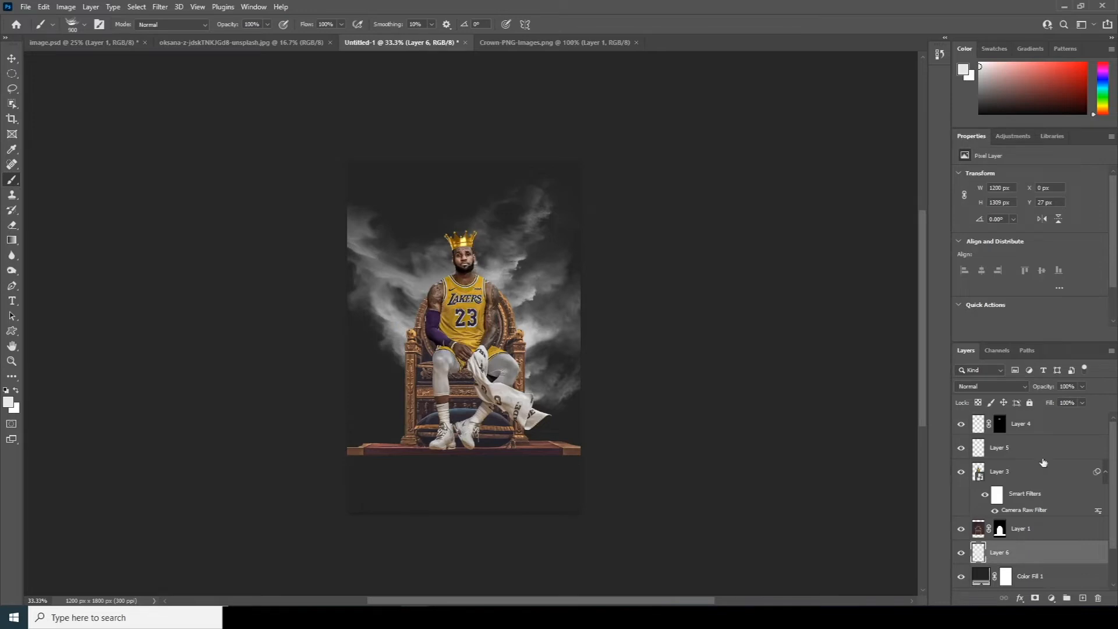
left_click_drag(1080, 399, 1072, 404)
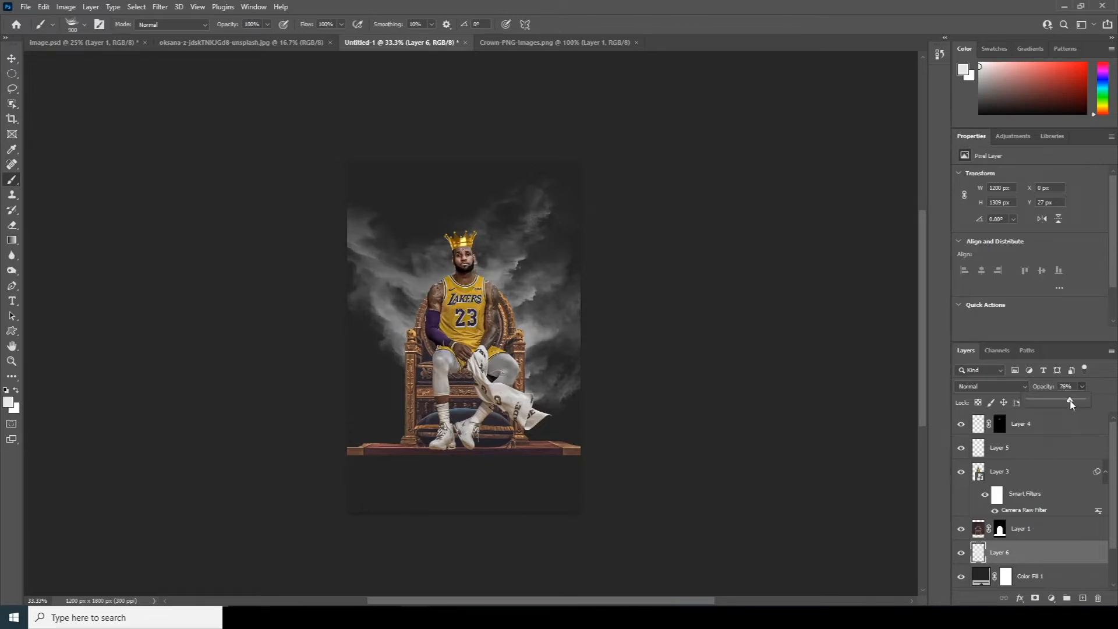
Step: Move the library layer above the color fill and give it a layer mask inverted to black
scroll(1067, 568, "down", 2)
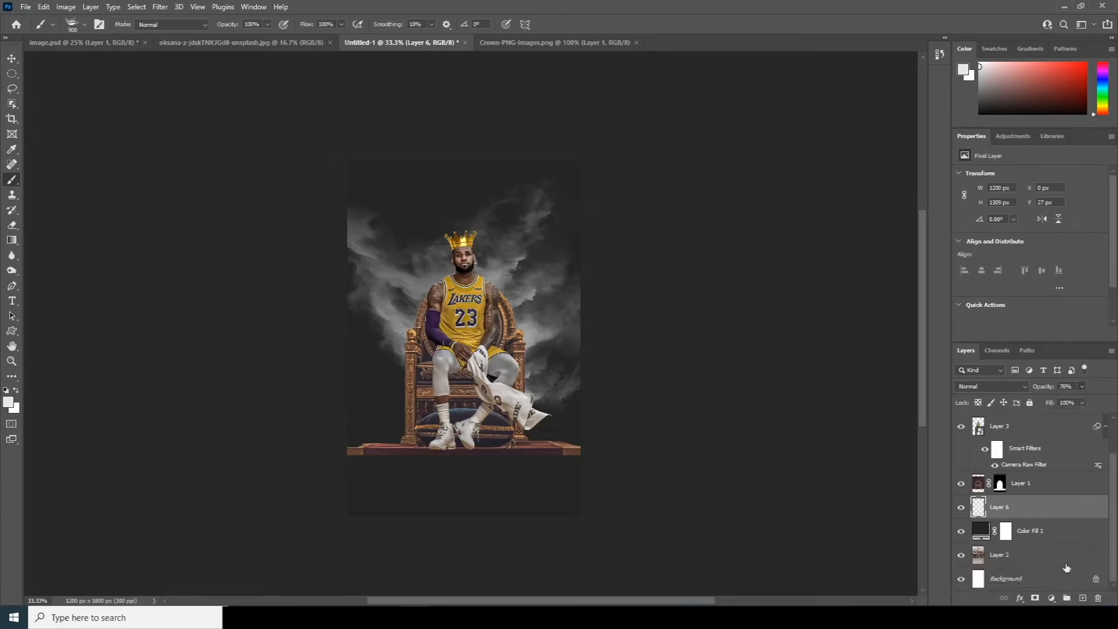
left_click(986, 536)
left_click_drag(999, 555, 1001, 521)
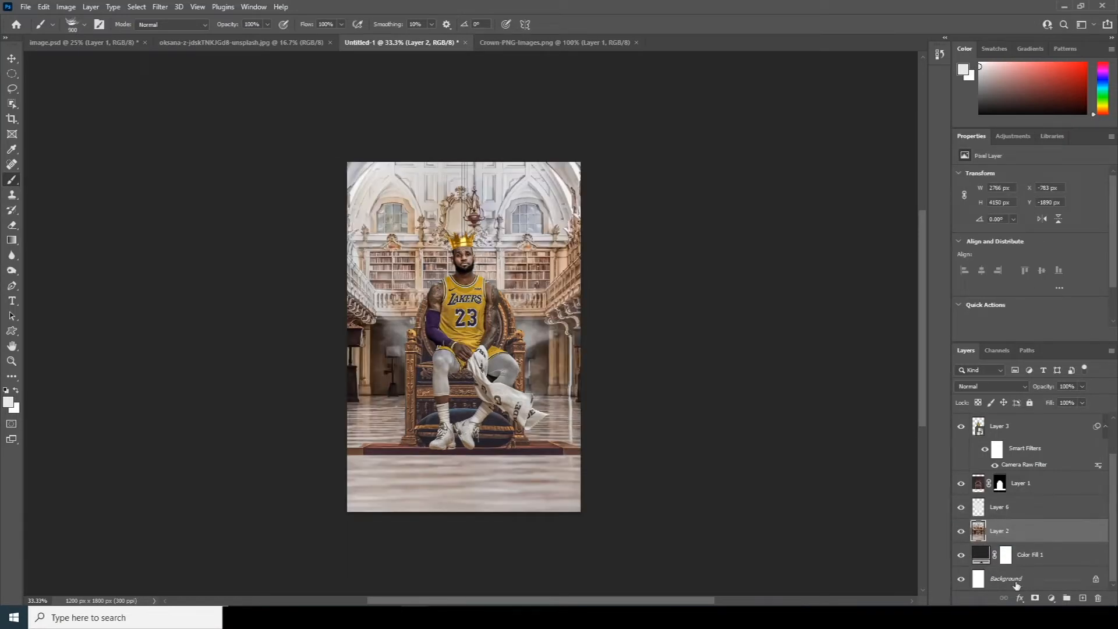
left_click(1035, 598)
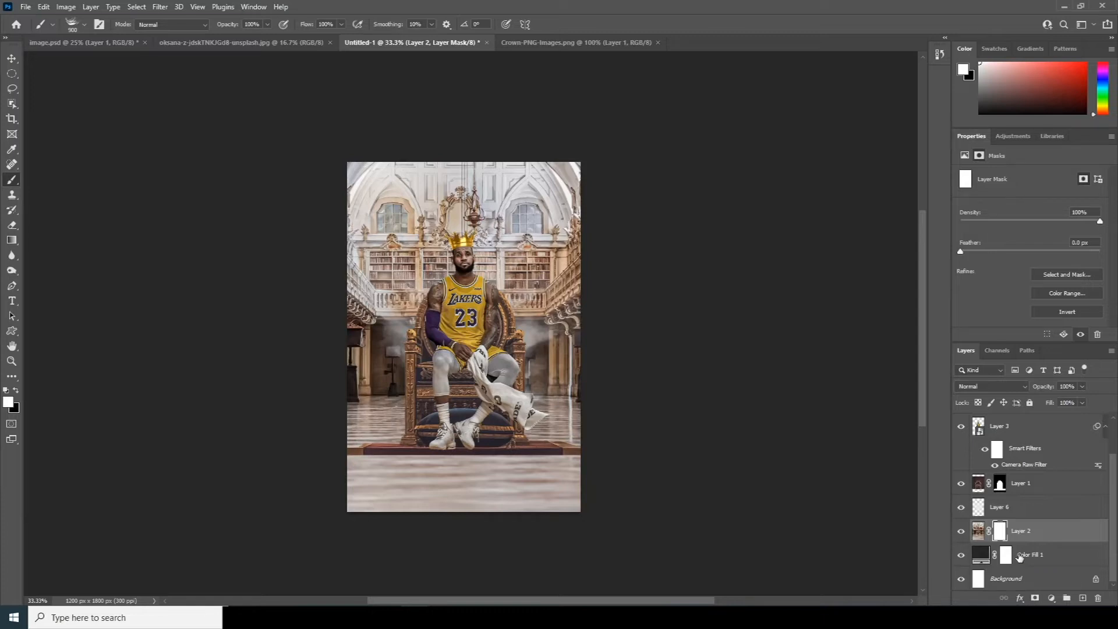
key("ctrl+i")
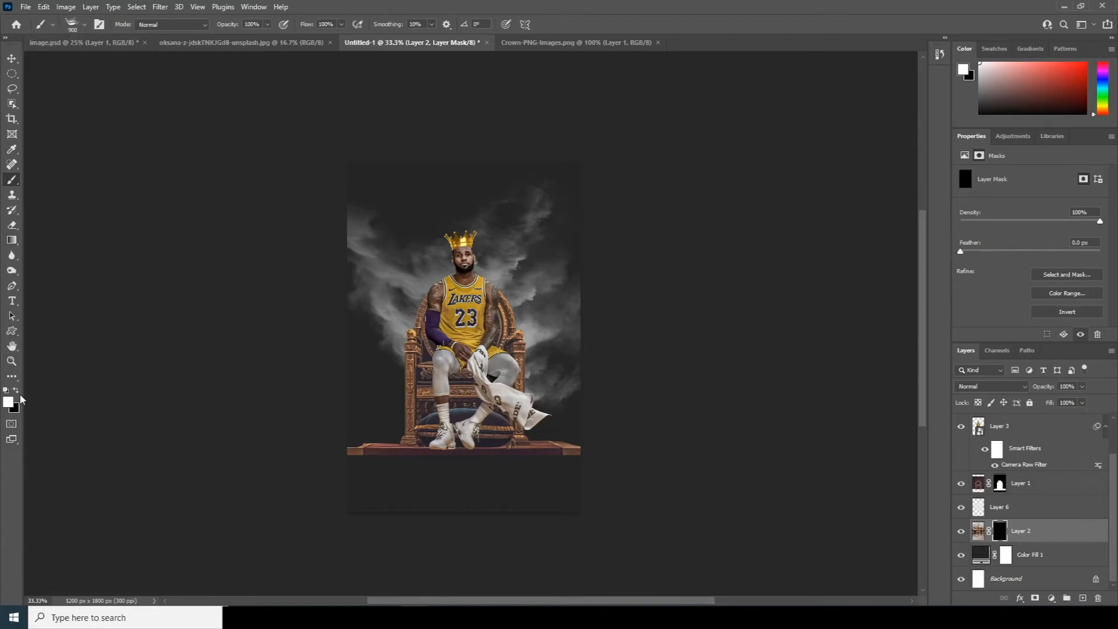
Step: Paint white on the library mask with the smoke brush at up to 1500 px, rotated to 68°, around the throne, and reduce the library layer's opacity
key("bracketright")
left_click_drag(460, 349, 588, 337)
key("bracketright")
key("bracketright")
mouse_move(551, 389)
left_mouse_down()
mouse_move(408, 349)
mouse_move(349, 286)
mouse_move(559, 408)
mouse_move(576, 280)
left_mouse_up()
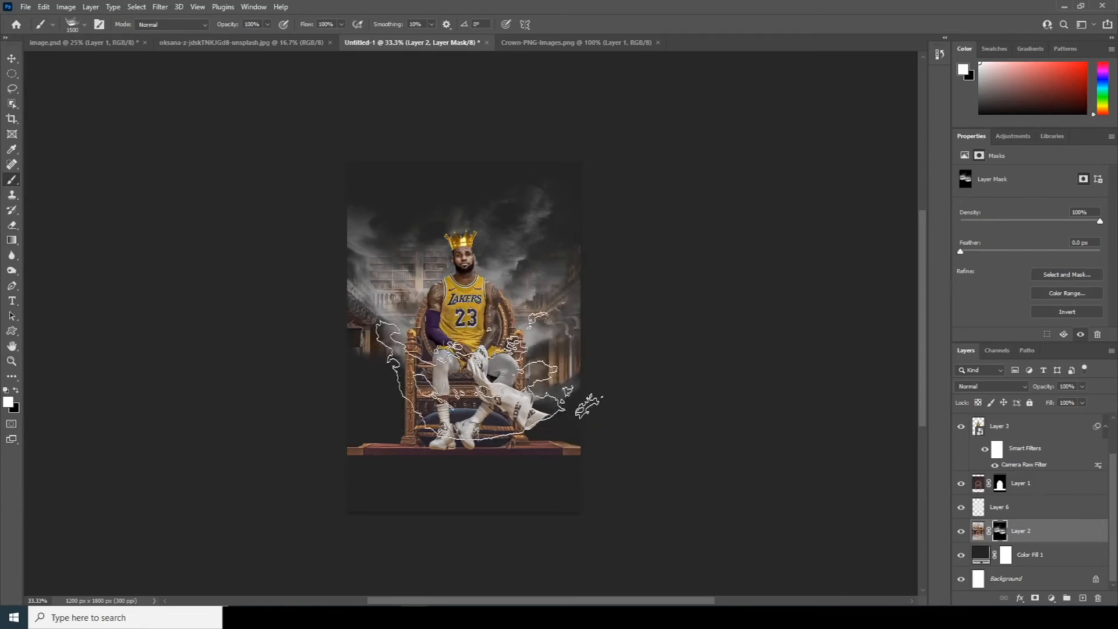
left_click(84, 24)
left_click_drag(52, 66, 42, 49)
key("Return")
mouse_move(415, 351)
left_mouse_down()
mouse_move(378, 402)
mouse_move(458, 292)
left_mouse_up()
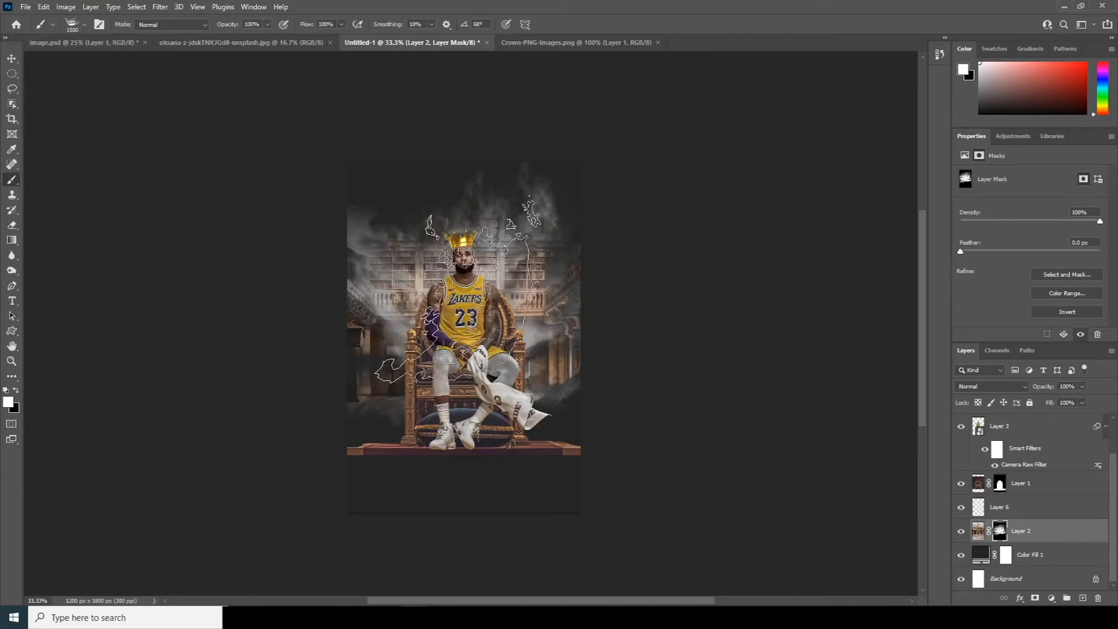
left_click(979, 532)
left_click_drag(1072, 402, 1053, 402)
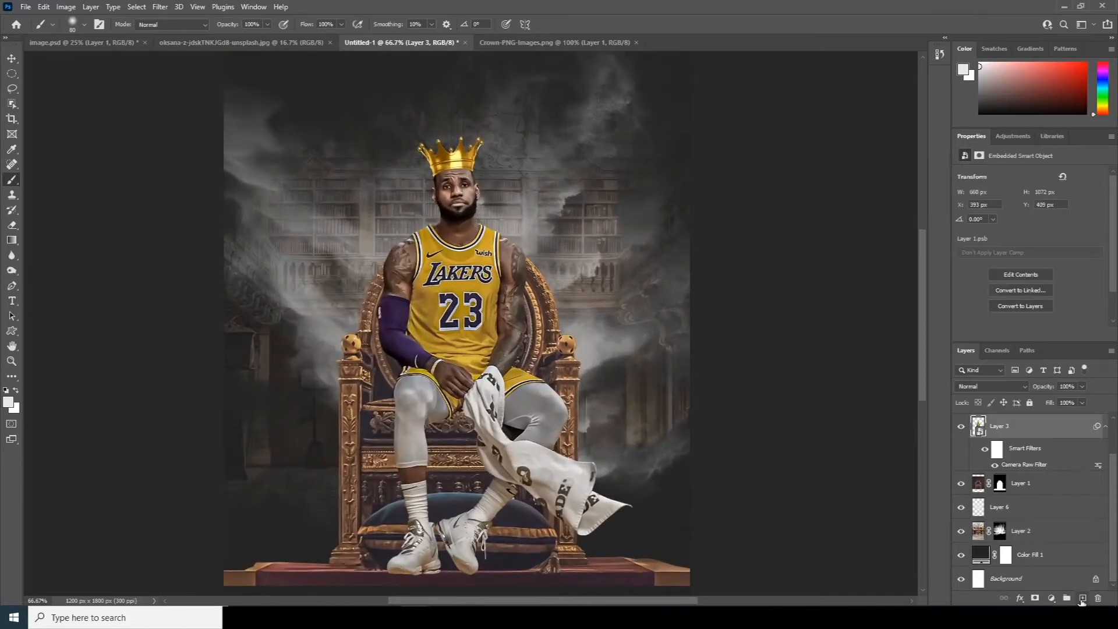
Step: Add a new layer above the player layer and clip it to the player with a clipping mask
left_click(1082, 599)
right_click(1025, 427)
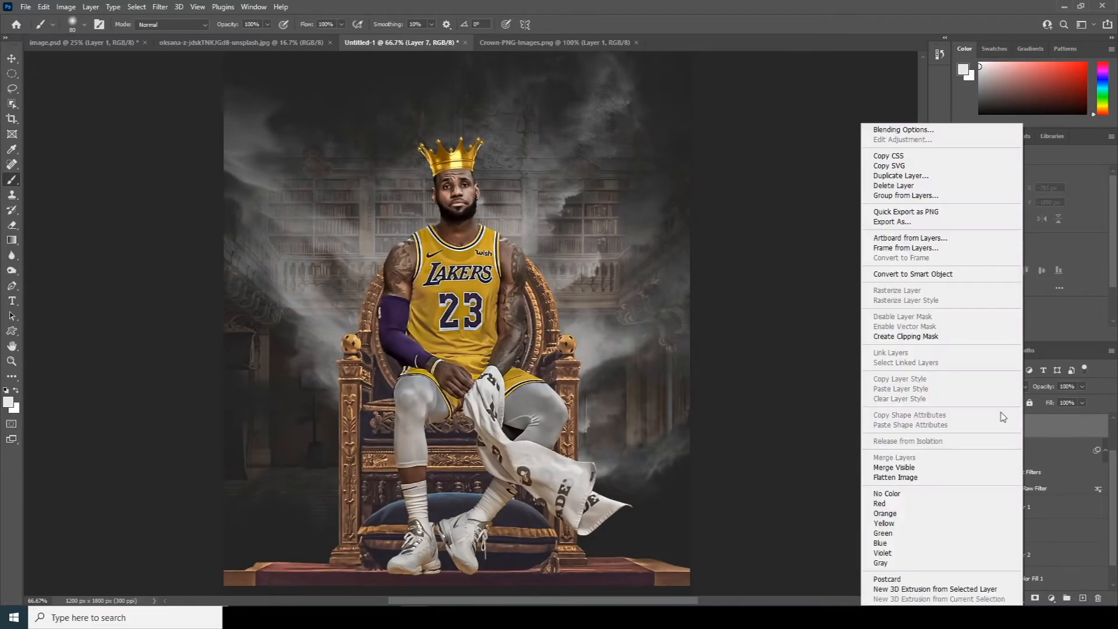
left_click(917, 336)
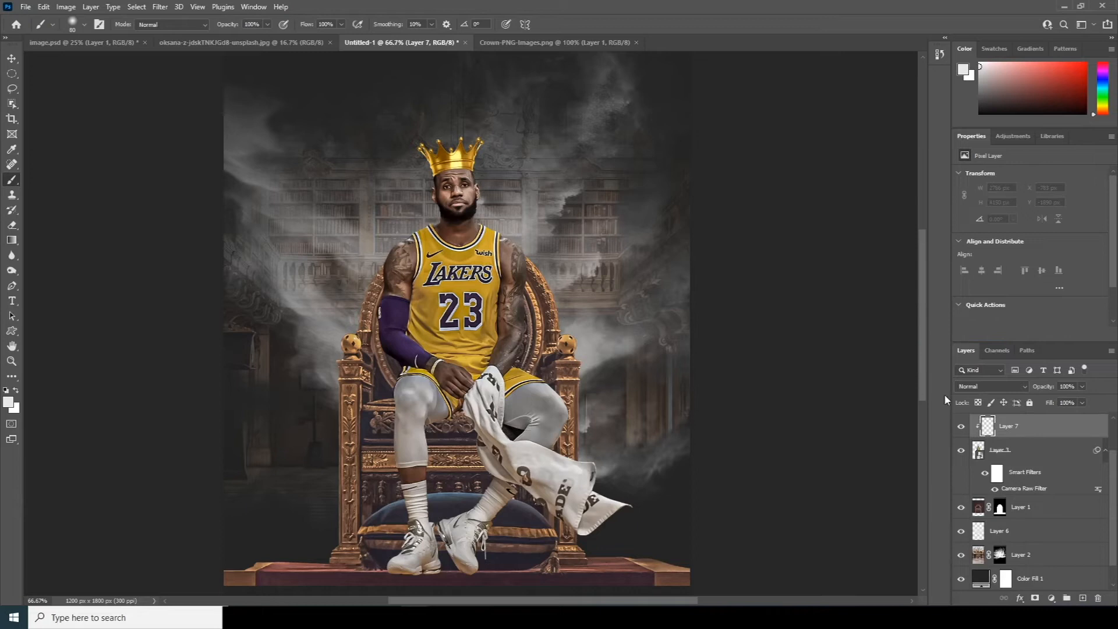
Step: Paint light gray highlights along the outer edge of the player's right leg and sock with a 50 px Soft Round brush
left_click(84, 26)
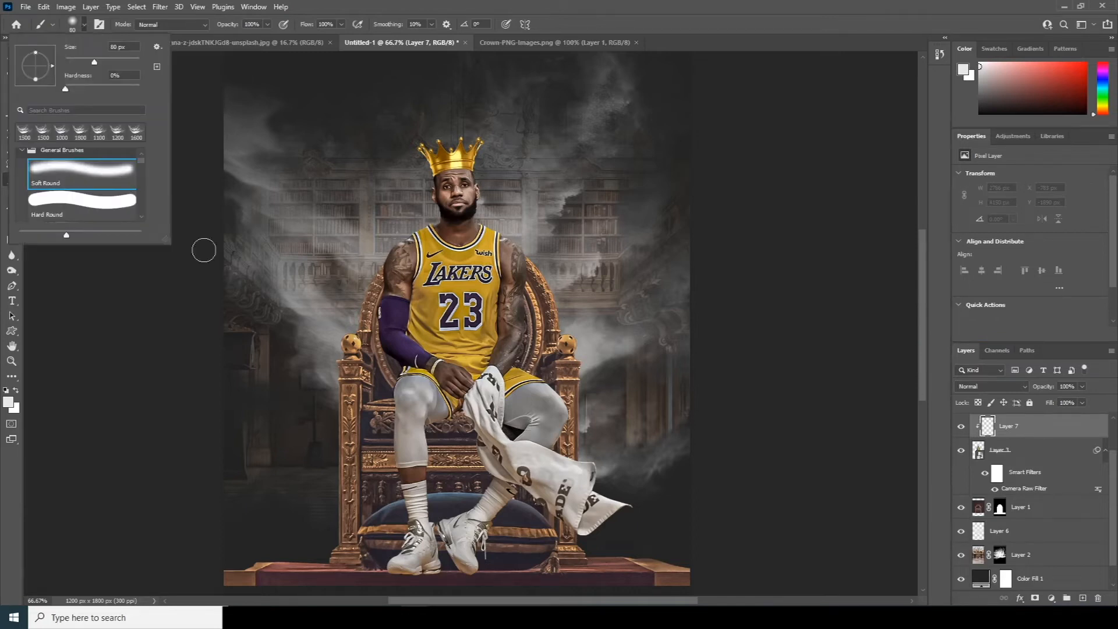
left_click(1015, 426)
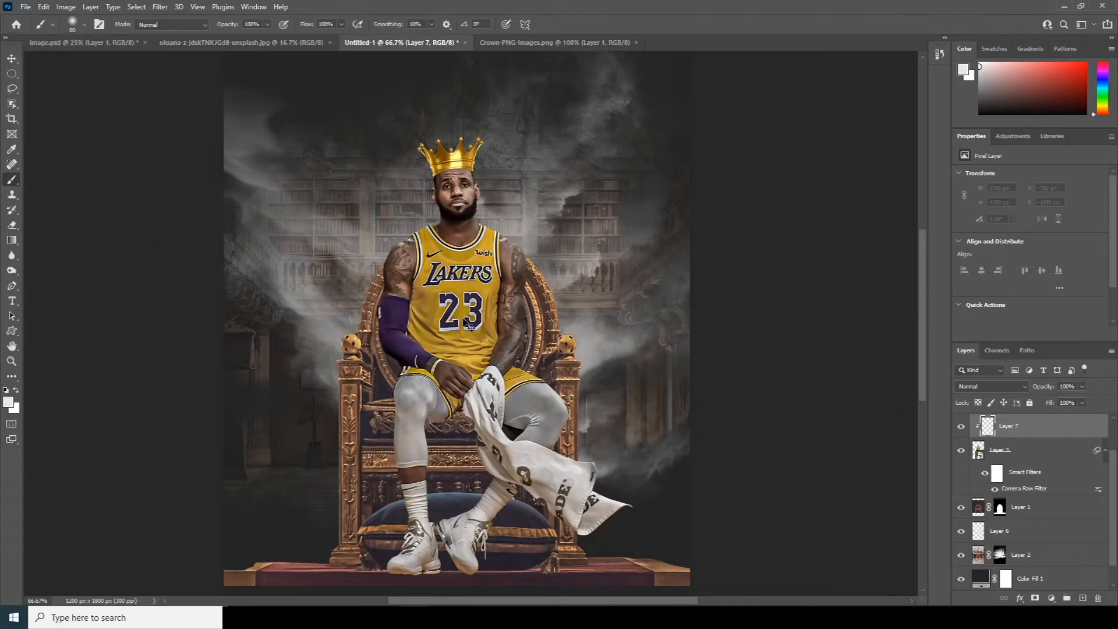
scroll(466, 320, "up", 3)
mouse_move(266, 371)
left_mouse_down()
mouse_move(421, 134)
mouse_move(402, 151)
mouse_move(412, 200)
mouse_move(425, 174)
mouse_move(434, 388)
mouse_move(488, 425)
mouse_move(507, 489)
left_mouse_up()
key("bracketleft")
key("bracketleft")
key("bracketleft")
left_click_drag(447, 273, 450, 252)
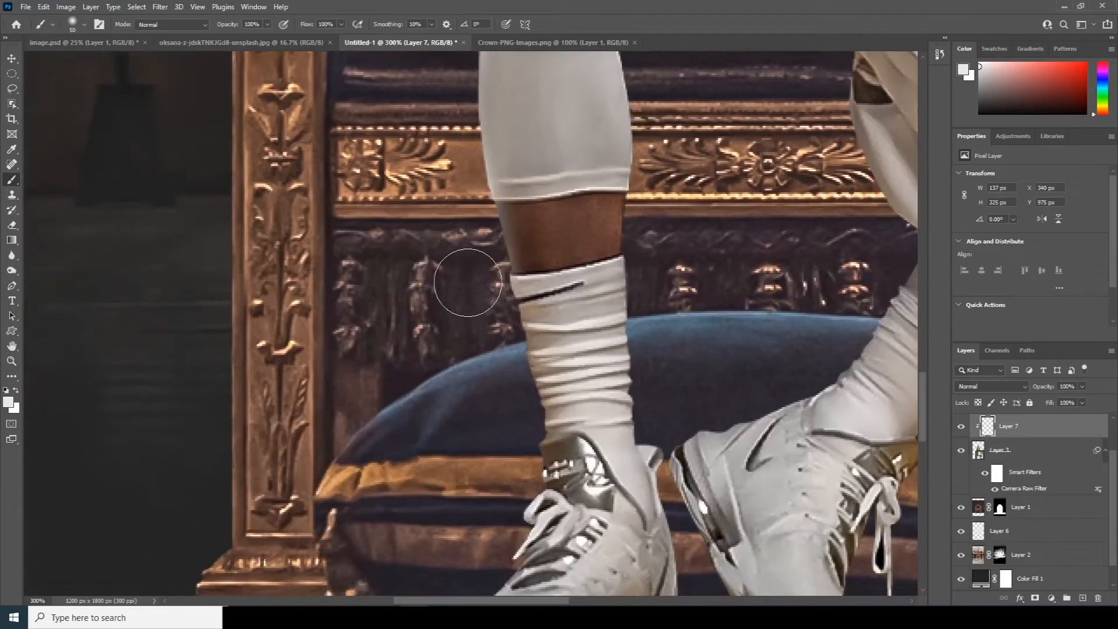
left_click(474, 530)
Step: Set the clipped highlight layer's blend mode to Soft Light
left_click(984, 387)
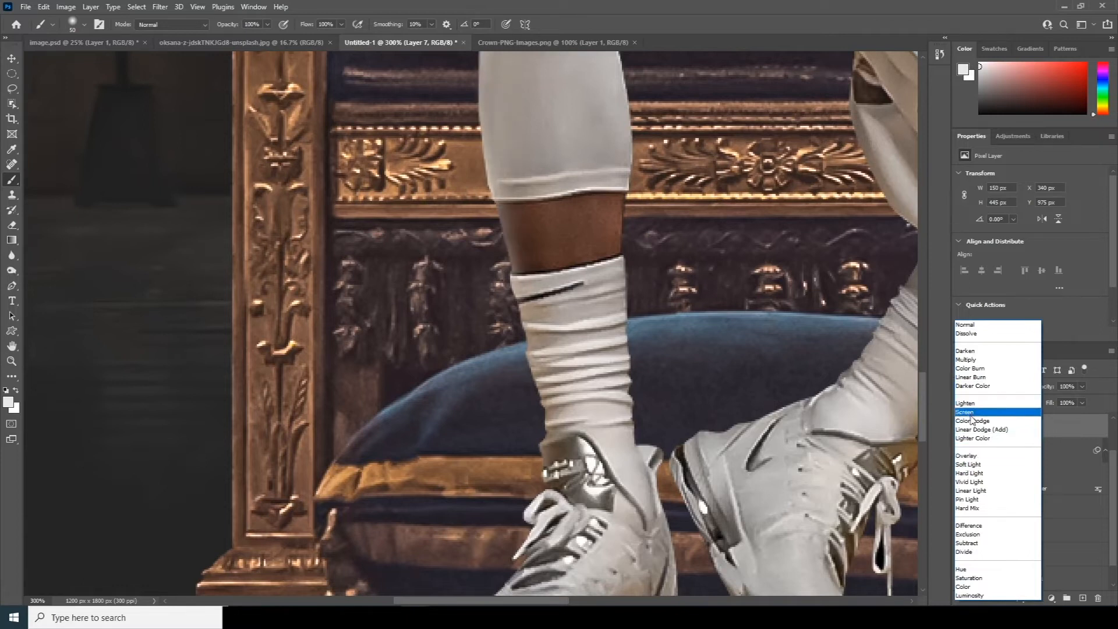
left_click(970, 465)
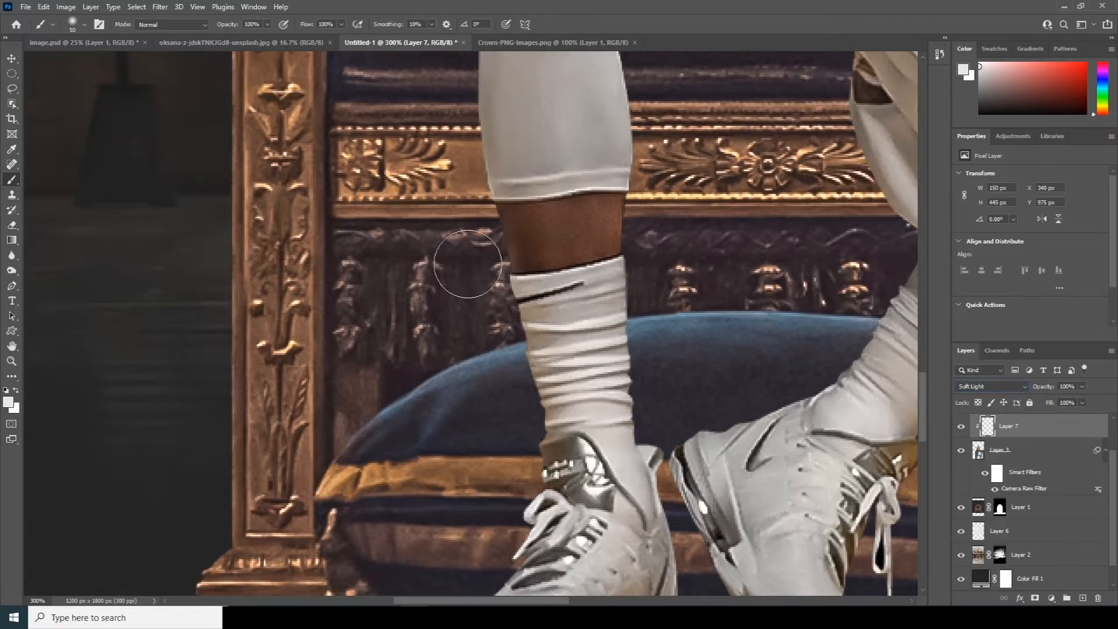
scroll(488, 434, "down", 5)
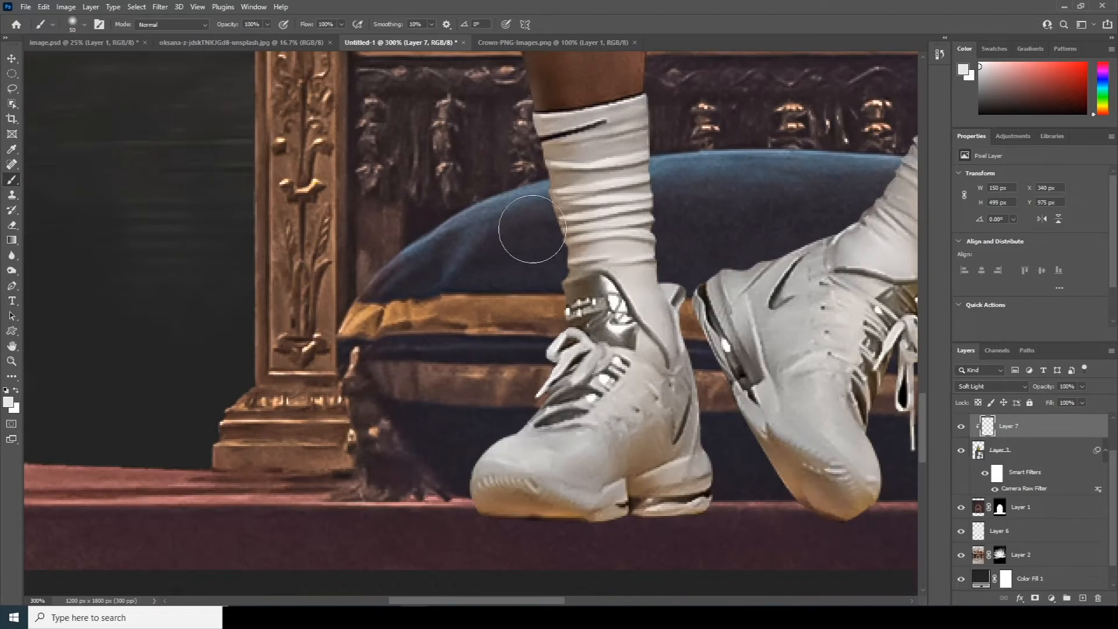
Step: Paint light gray edge highlights along the player's right arm, shoulder and head, left leg and the hanging towel
scroll(532, 229, "up", 15)
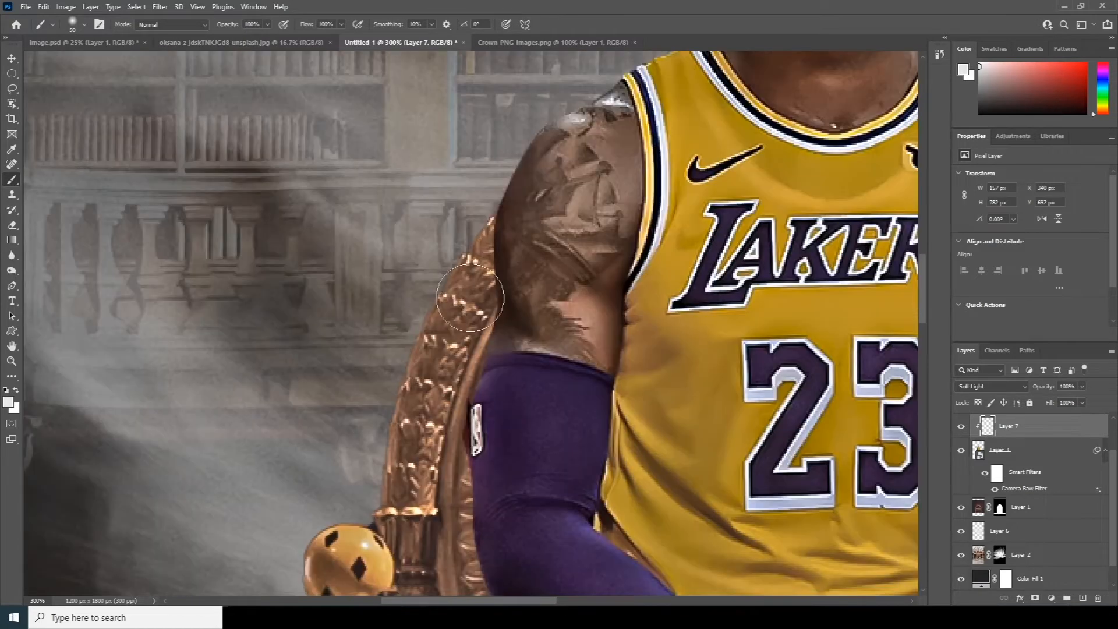
scroll(470, 298, "up", 10)
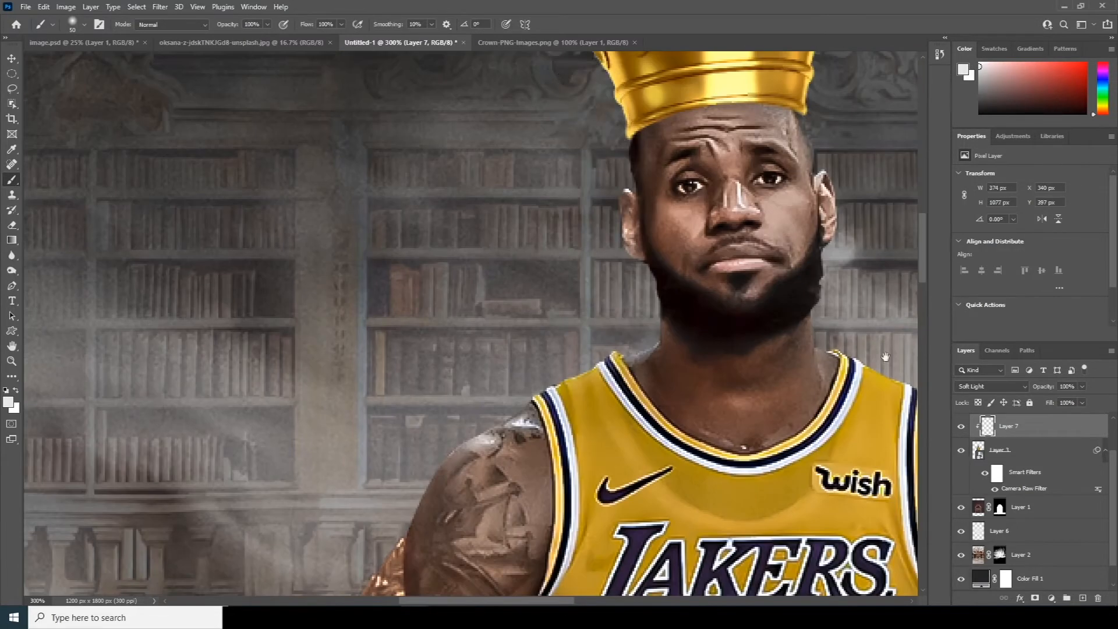
scroll(885, 356, "down", 15)
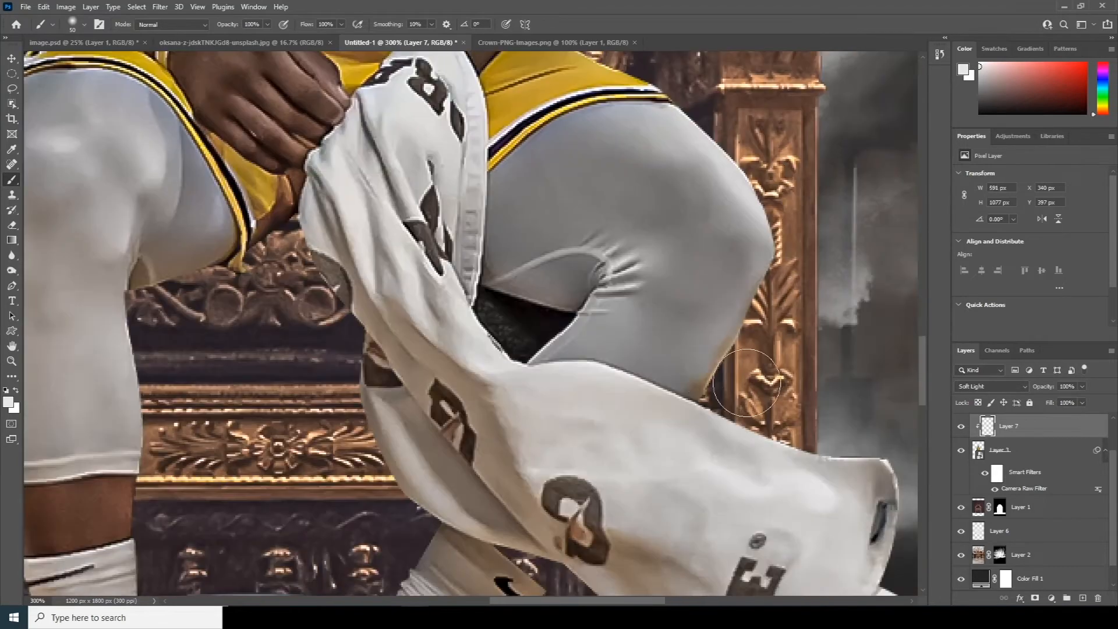
scroll(747, 383, "down", 5)
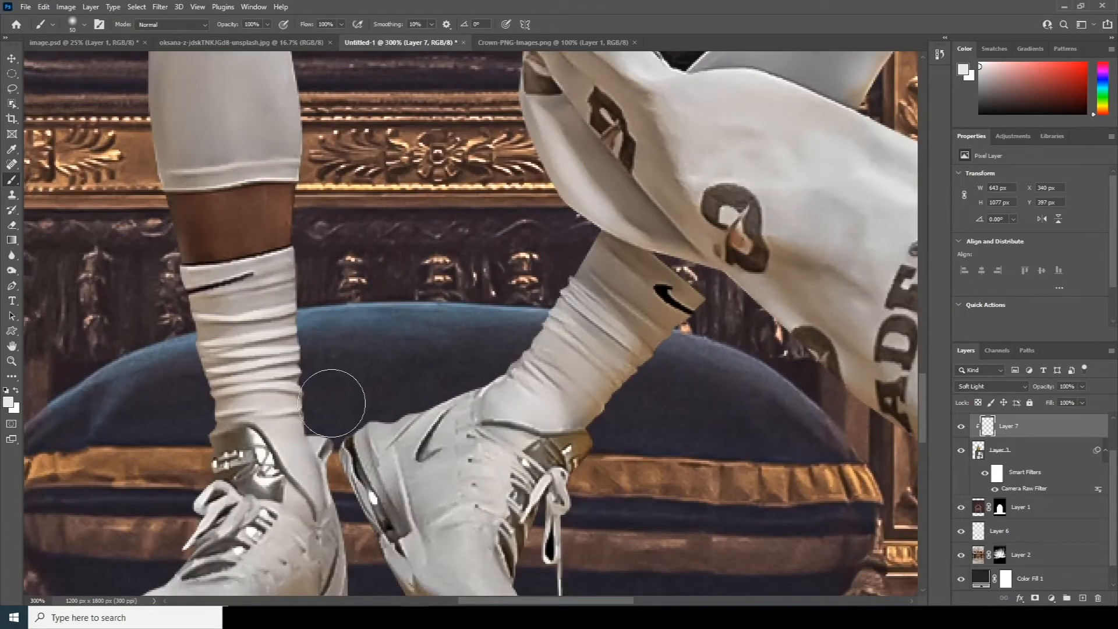
key("ctrl+minus")
key("ctrl+minus")
key("ctrl+minus")
key("ctrl+minus")
left_click_drag(484, 415, 514, 482)
Step: Add a new layer above the gray highlights, clip it to the player, and set its blend mode to Soft Light
left_click(1083, 599)
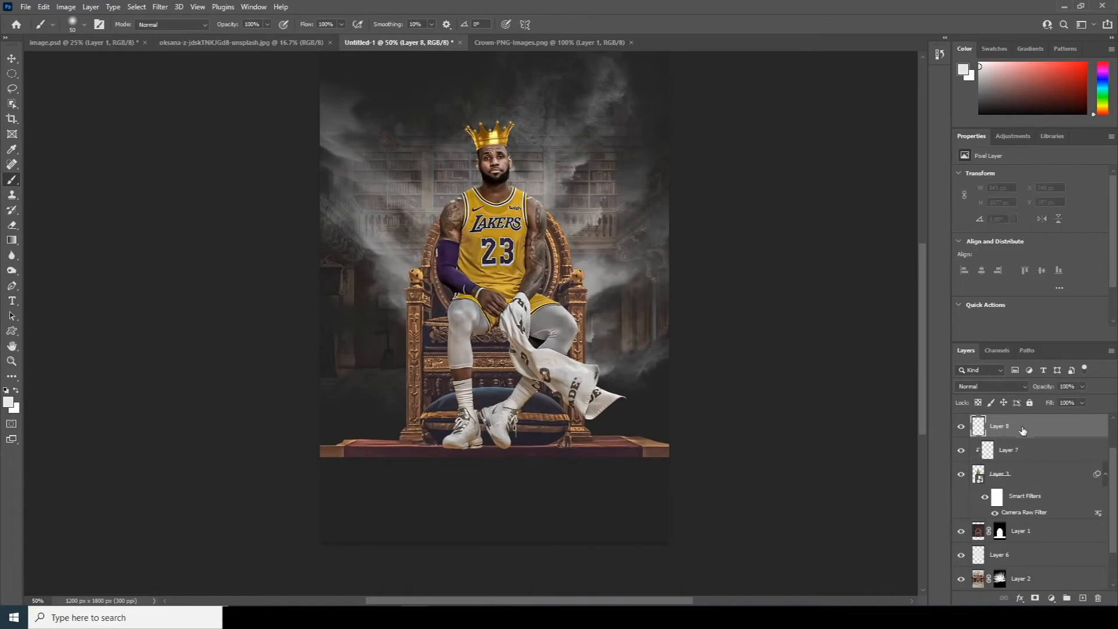
right_click(1024, 431)
left_click(911, 337)
left_click(986, 386)
left_click(969, 465)
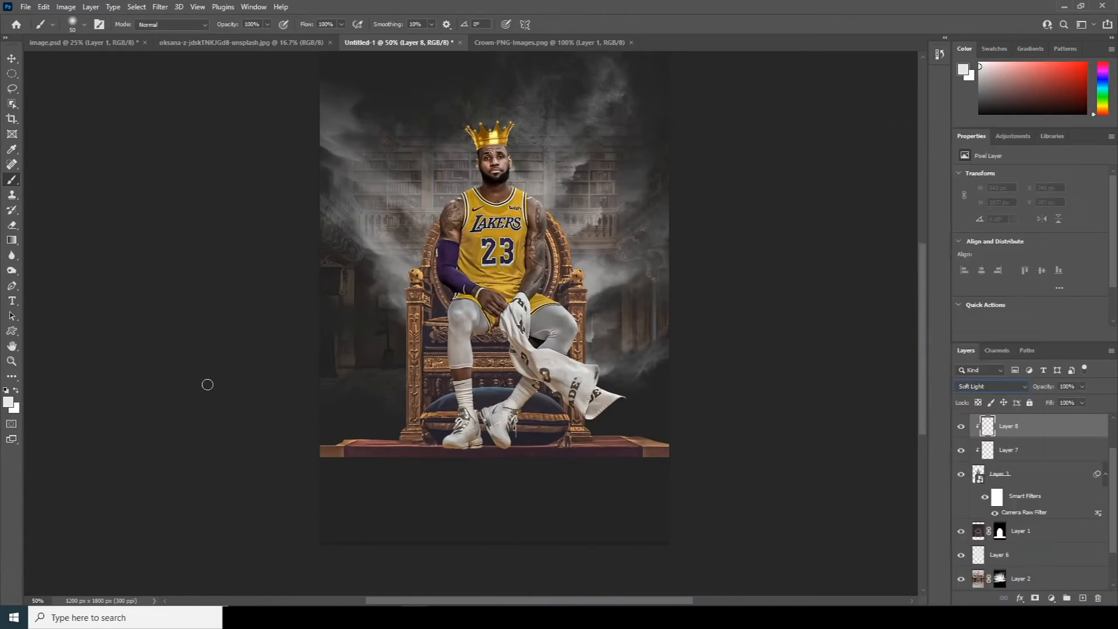
Step: Paint orange (#ffb400) light along the player's outer right leg and arm with a soft brush at up to 200 px
left_click(8, 402)
left_click_drag(571, 269, 576, 278)
type("ffb400")
left_click(669, 135)
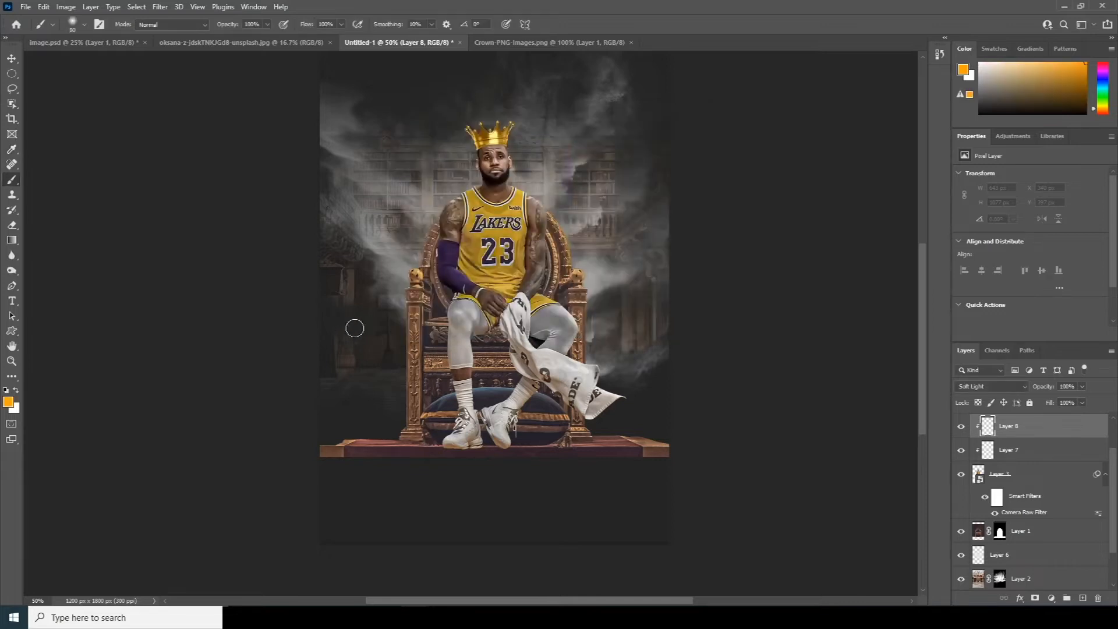
key("bracketright")
key("bracketright")
key("bracketright")
key("bracketright")
key("bracketright")
key("bracketright")
key("bracketleft")
key("bracketleft")
key("bracketleft")
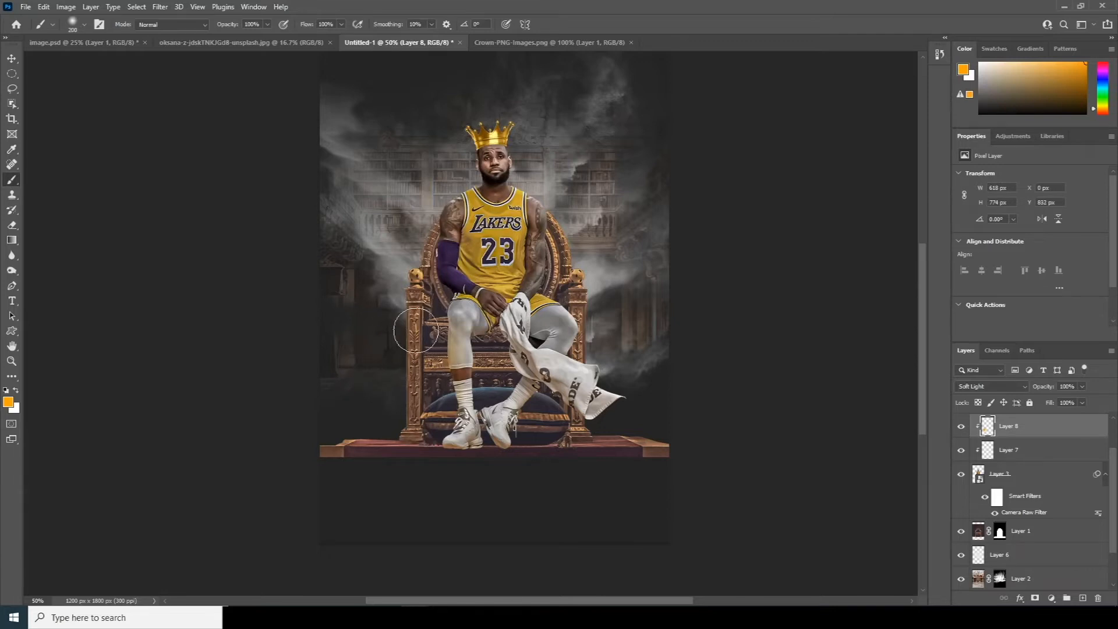
key("bracketleft")
key("bracketleft")
key("bracketleft")
key("bracketleft")
key("bracketleft")
mouse_move(425, 318)
left_mouse_down()
mouse_move(418, 257)
mouse_move(434, 185)
left_mouse_up()
Step: Add a new layer above the throne layer, clip it to the throne, and set its blend mode to Soft Light
left_click(1025, 531)
key("ctrl+shift+alt+n")
right_click(1025, 531)
left_click(996, 285)
left_click(992, 386)
left_click(978, 469)
Step: Paint orange light around the throne, softening it with a 500 px eraser, and set the layer's opacity to 62%
key("e")
left_click(72, 24)
left_click_drag(98, 64, 119, 64)
key("Return")
left_click_drag(392, 498, 412, 400)
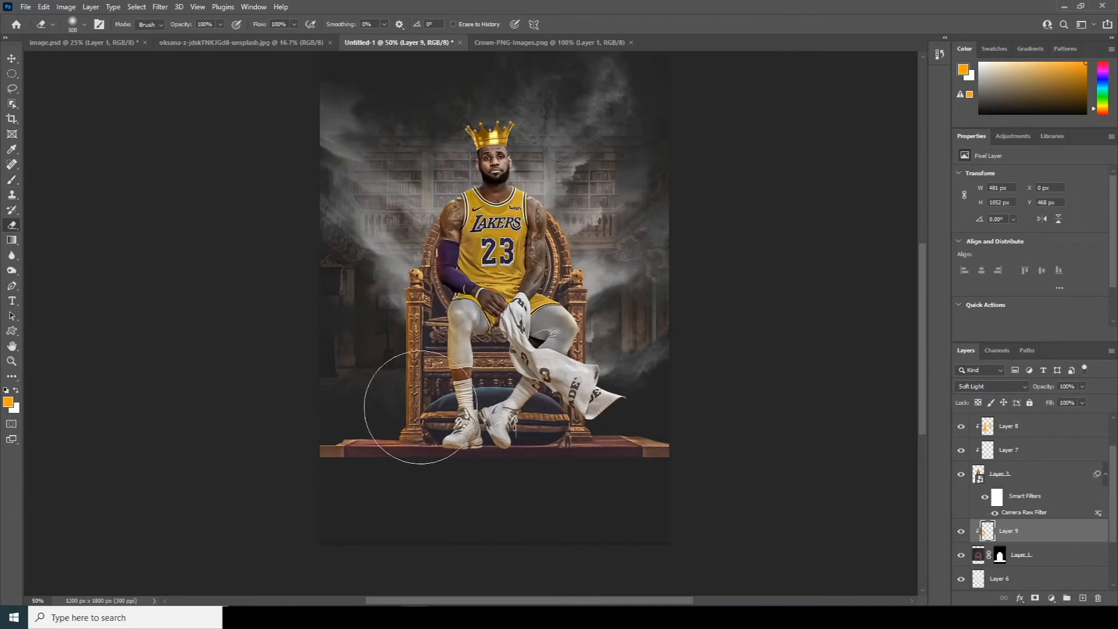
key("b")
mouse_move(385, 188)
left_mouse_down()
mouse_move(349, 189)
mouse_move(426, 116)
mouse_move(649, 266)
mouse_move(621, 336)
mouse_move(642, 417)
left_mouse_up()
key("e")
left_click(1083, 386)
left_click_drag(1084, 401, 1067, 403)
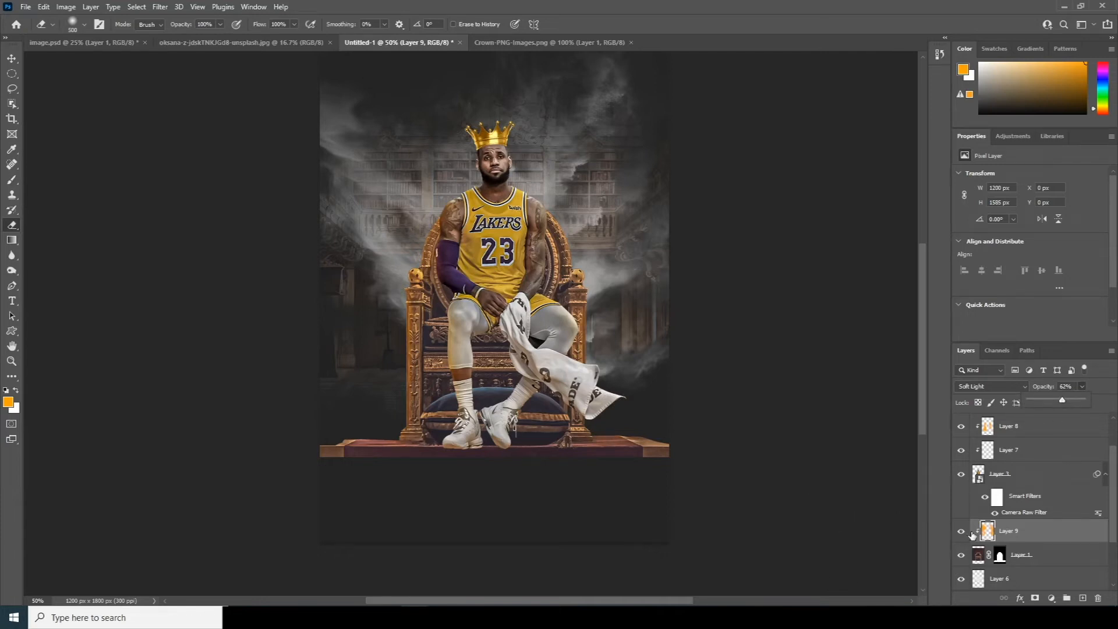
Step: Add a new layer above the throne's orange light layer
left_click(978, 558)
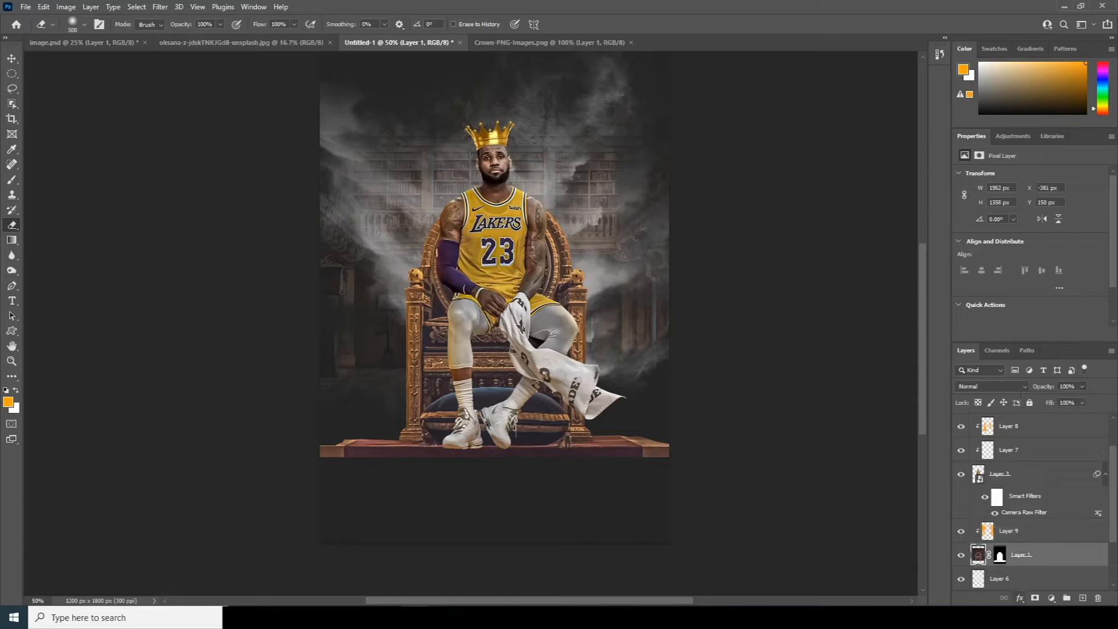
left_click(1000, 535)
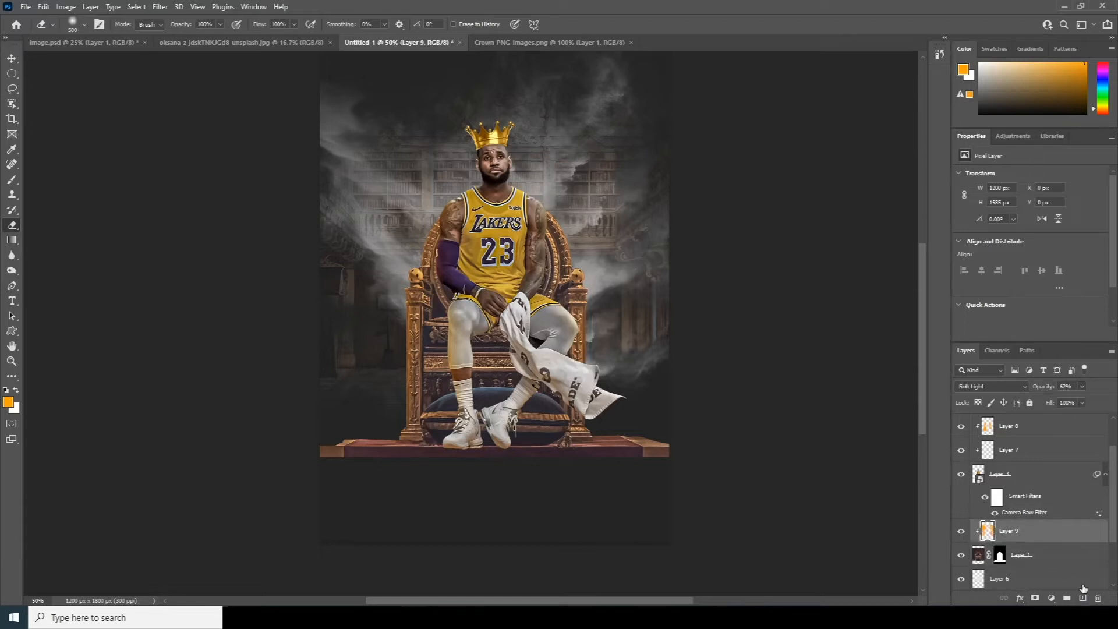
left_click(1083, 598)
Step: Paint black shadows on the throne between the player's legs and behind the towel with a soft brush of 100 px or less
key("b")
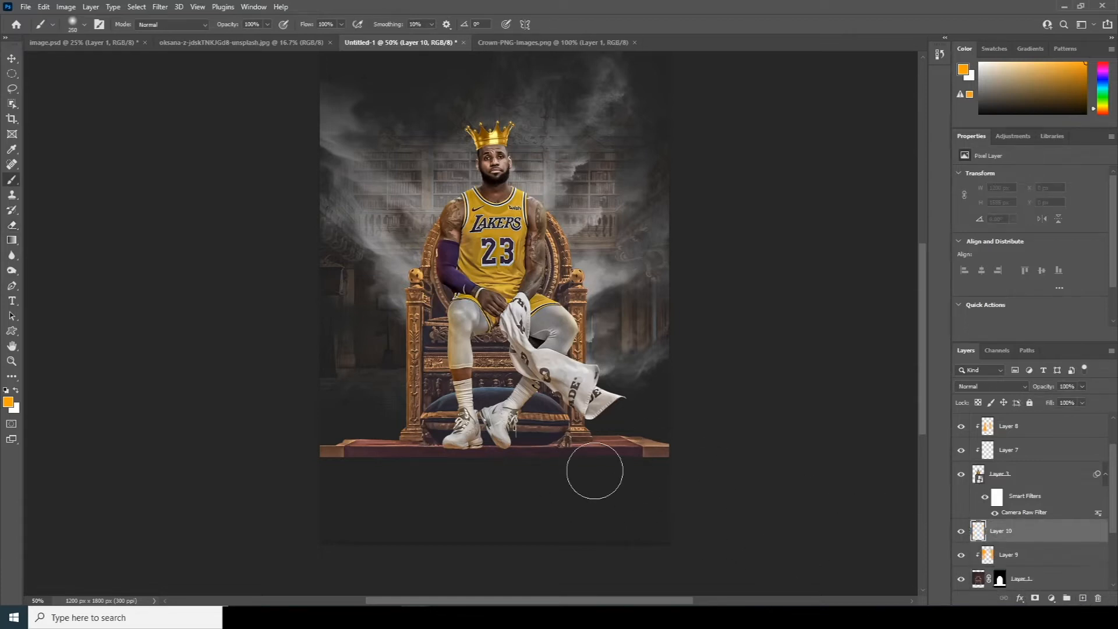
key("ctrl+plus")
key("ctrl+plus")
key("ctrl+plus")
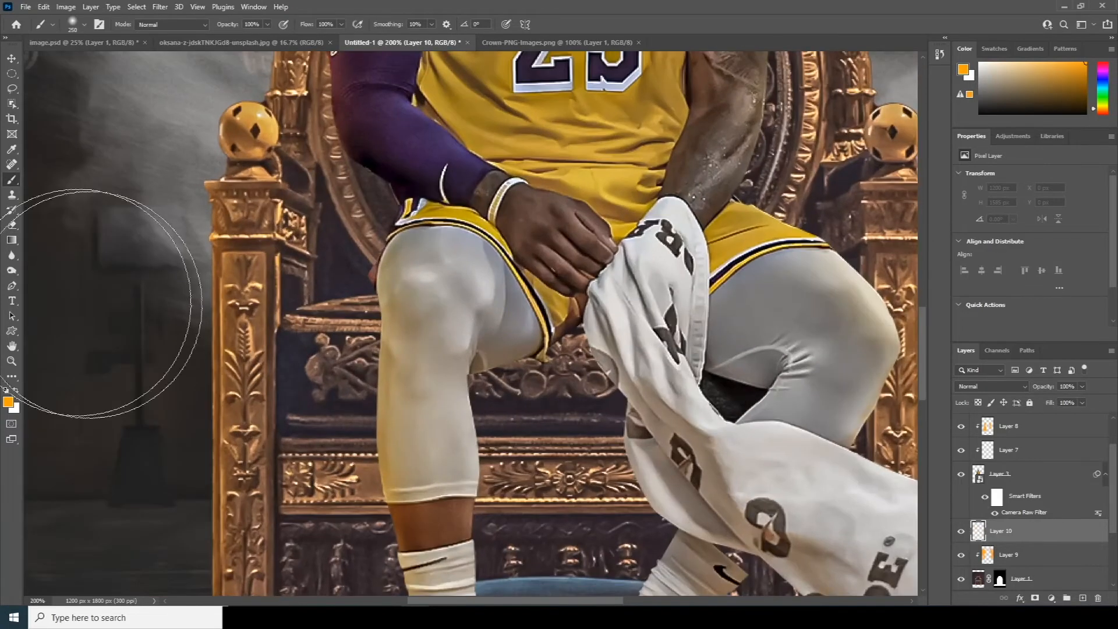
key("d")
key("bracketleft")
key("bracketleft")
key("bracketleft")
key("bracketleft")
key("bracketleft")
key("bracketleft")
key("bracketleft")
key("bracketleft")
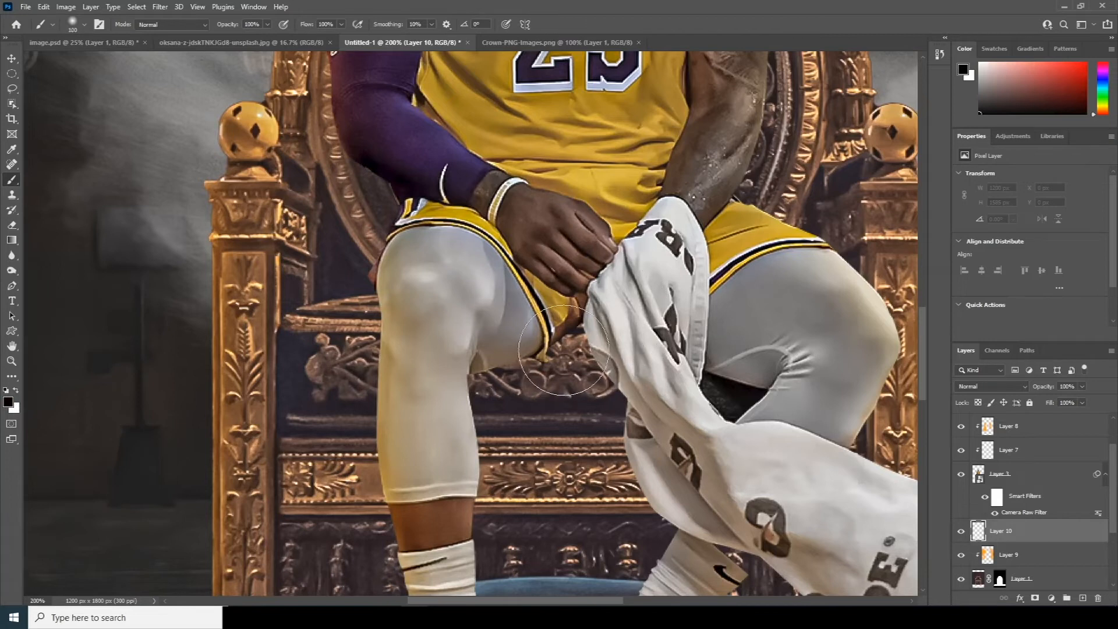
mouse_move(568, 349)
left_mouse_down()
mouse_move(524, 366)
mouse_move(571, 326)
mouse_move(703, 364)
left_mouse_up()
key("bracketleft")
left_click_drag(720, 403, 734, 258)
left_click_drag(666, 424, 589, 494)
mouse_move(483, 236)
left_mouse_down()
mouse_move(502, 374)
mouse_move(504, 498)
left_mouse_up()
Step: Set the black shadow layer's opacity to 45%
left_click(1082, 387)
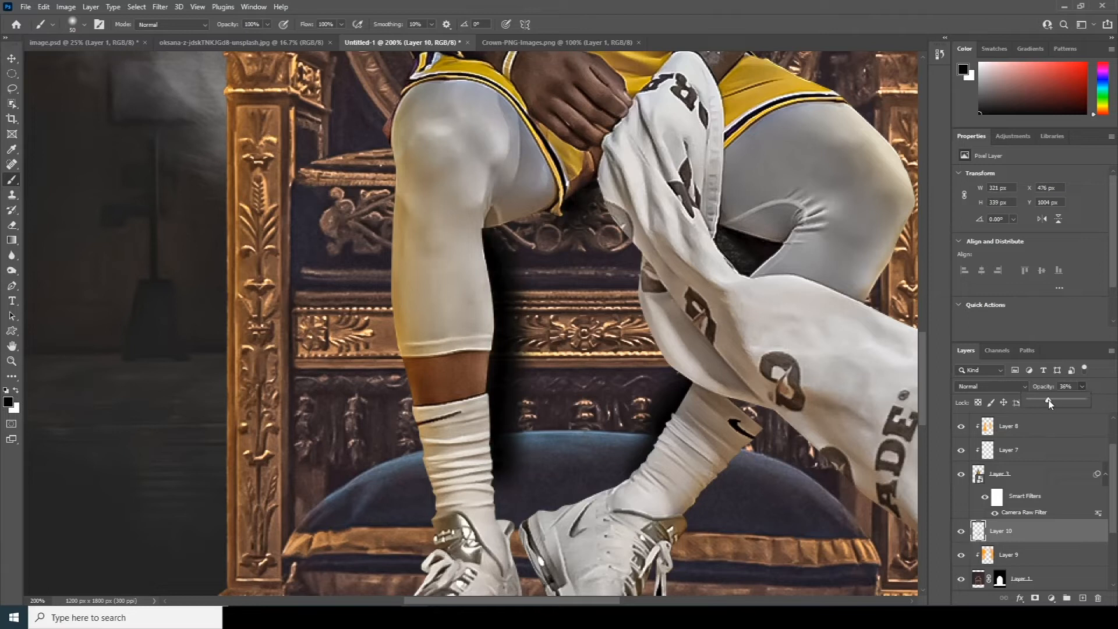
left_click_drag(1049, 400, 1053, 400)
left_click(507, 211)
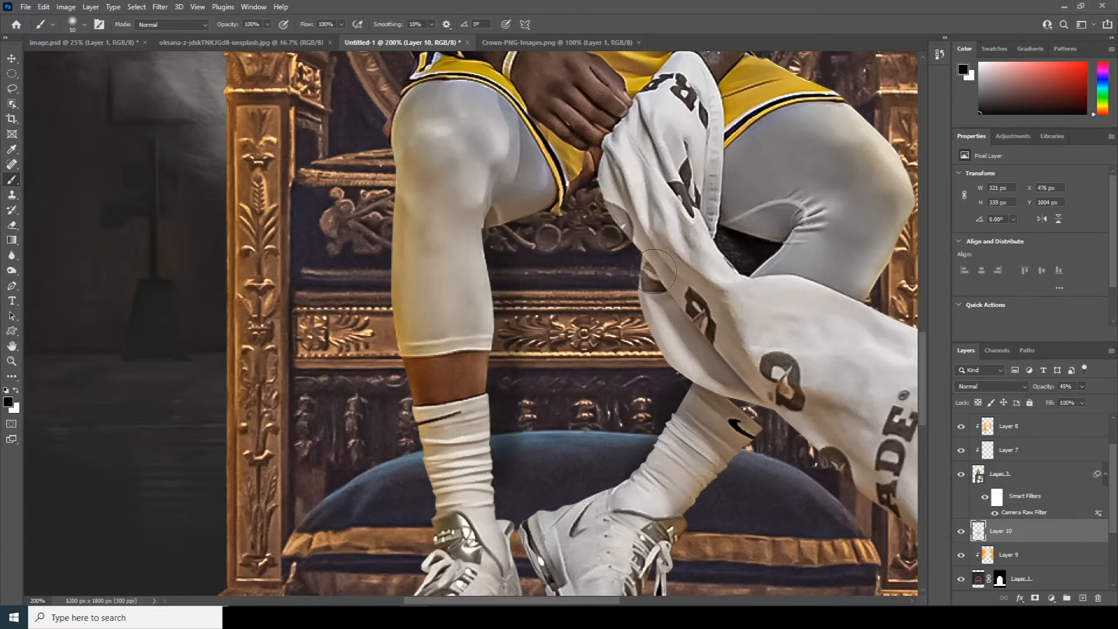
Step: Paint more black shadow around the shoes at 50 px and behind the towel and left leg at 125 px
scroll(594, 268, "down", 5)
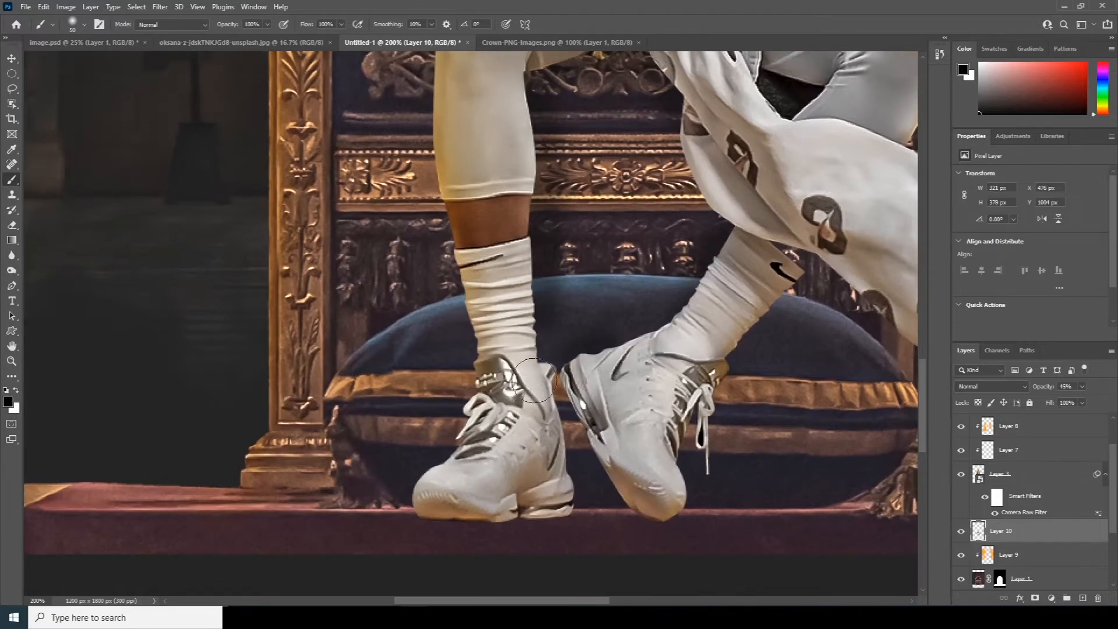
mouse_move(545, 390)
left_mouse_down()
mouse_move(626, 495)
mouse_move(589, 506)
left_mouse_up()
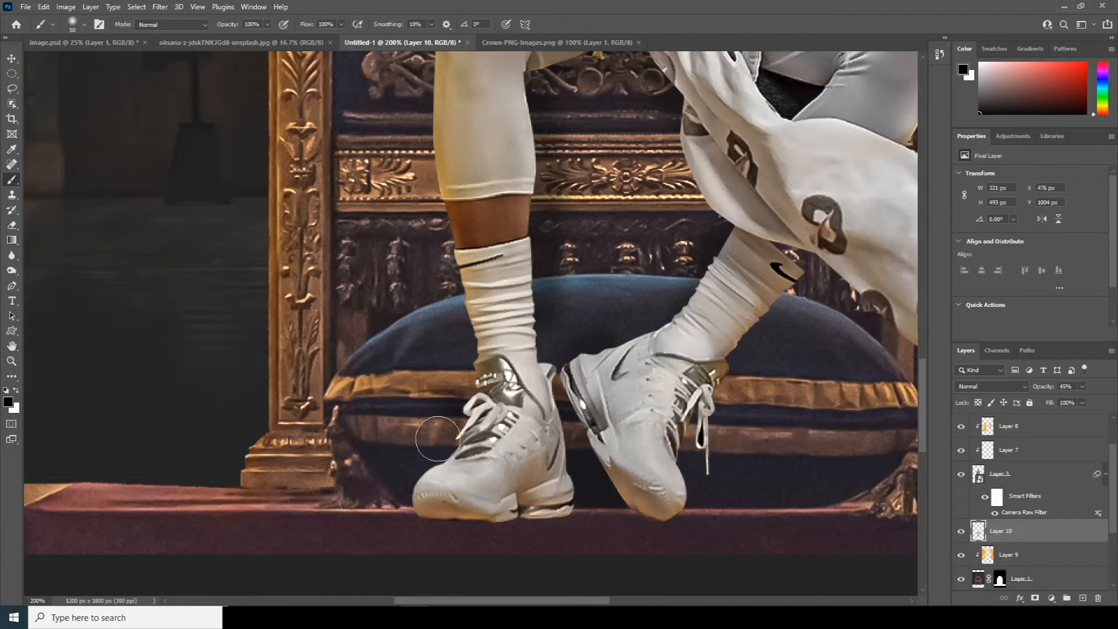
left_click_drag(446, 434, 379, 466)
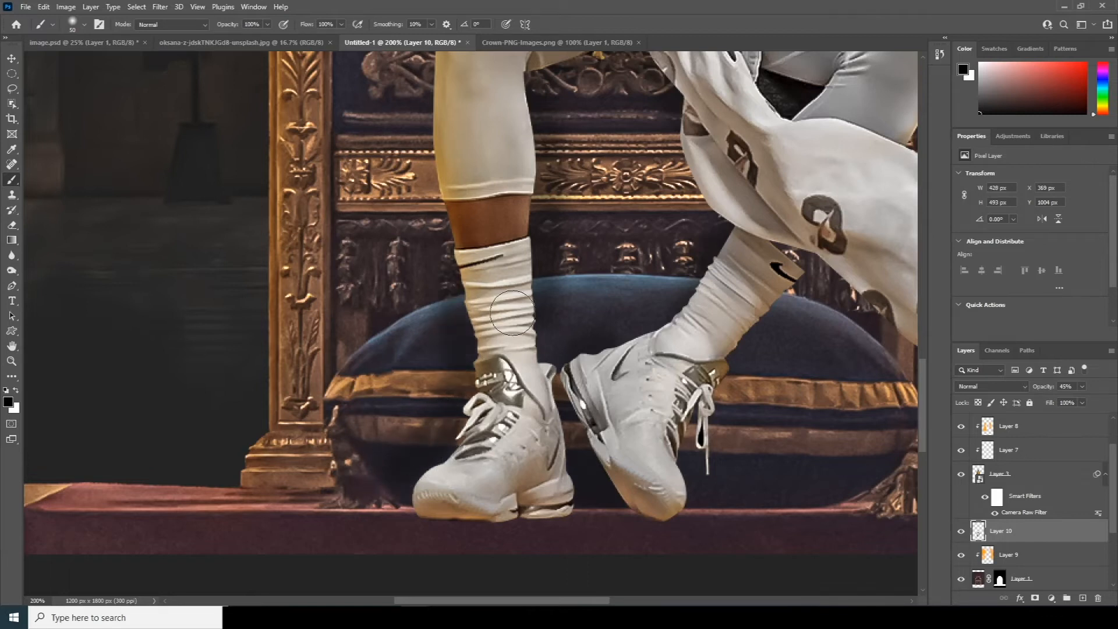
left_click_drag(523, 256, 540, 344)
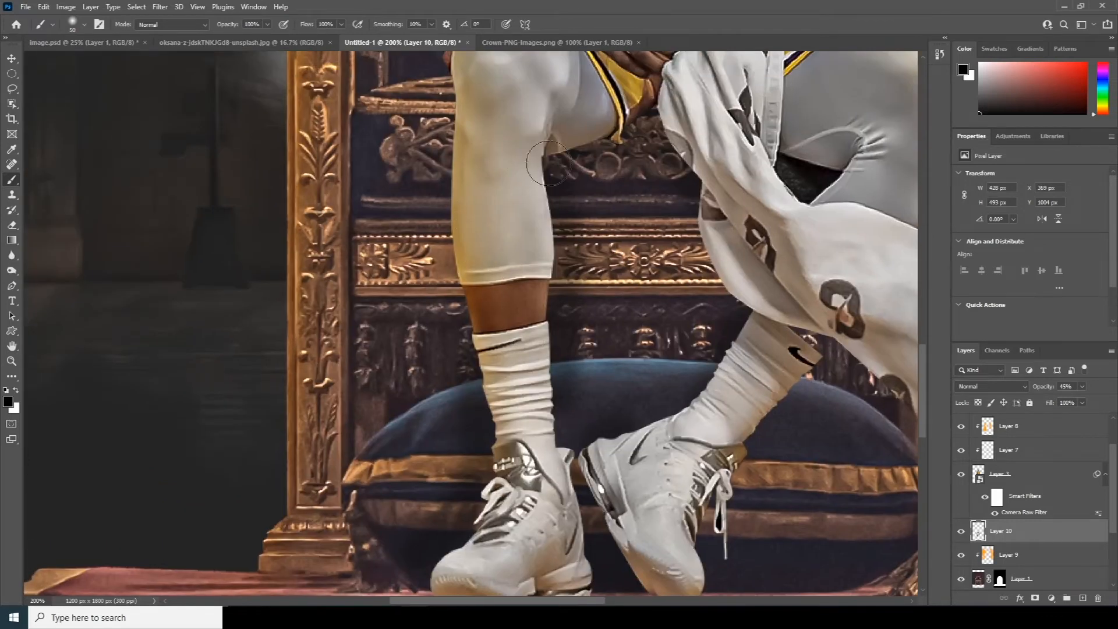
key("bracketright")
key("bracketright")
key("bracketright")
key("bracketright")
key("bracketright")
key("bracketright")
left_click_drag(729, 245, 792, 182)
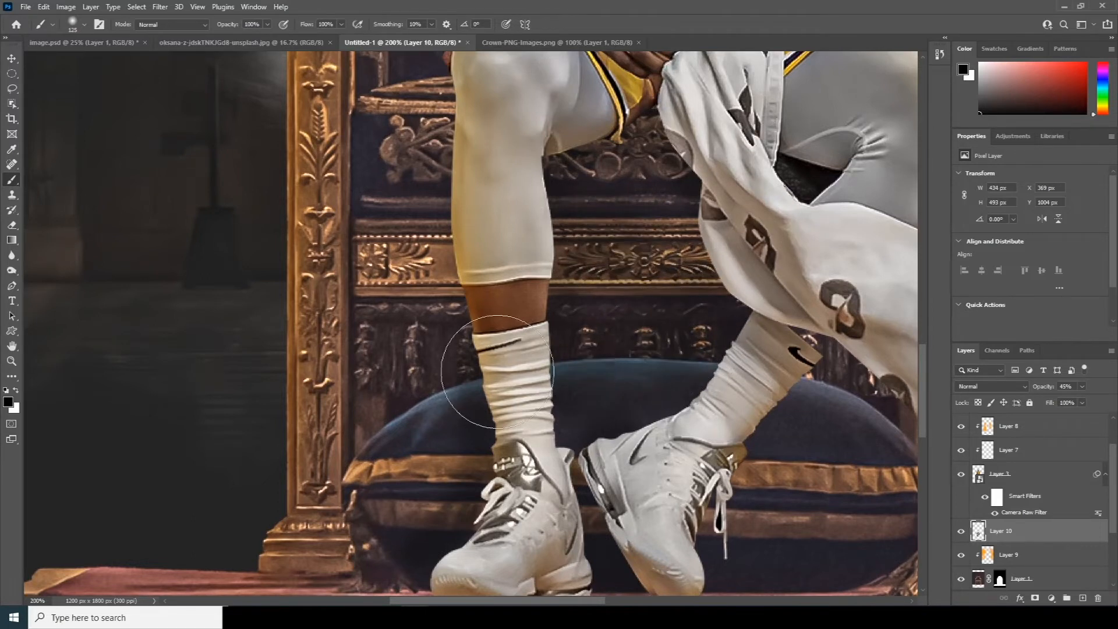
key("ctrl+minus")
key("ctrl+minus")
key("ctrl+minus")
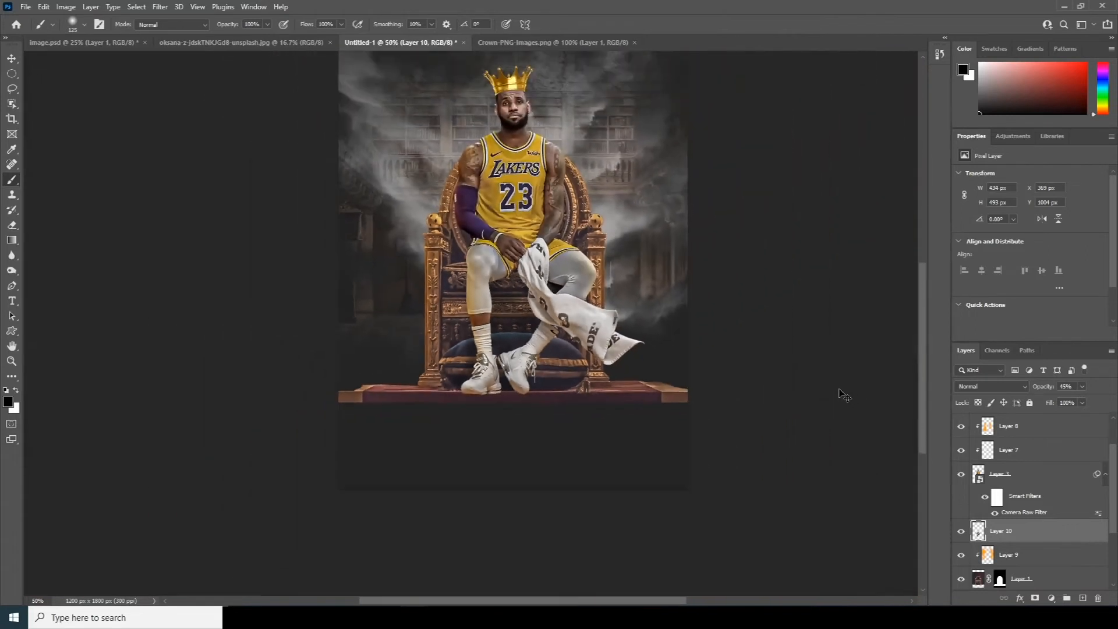
key("ctrl+minus")
key("ctrl+plus")
key("ctrl+minus")
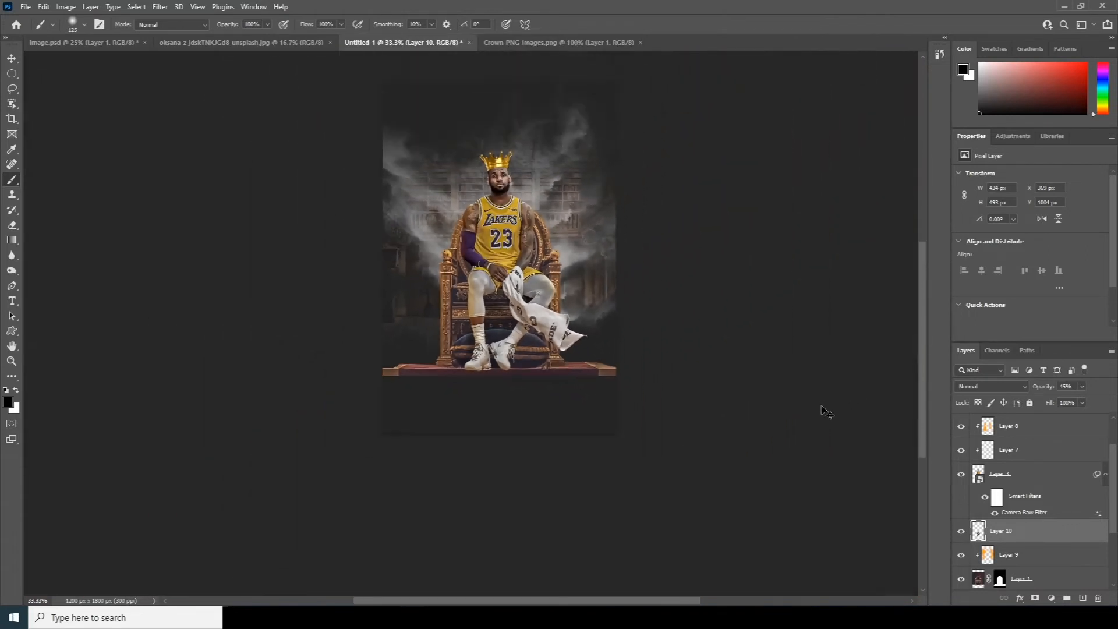
key("ctrl+plus")
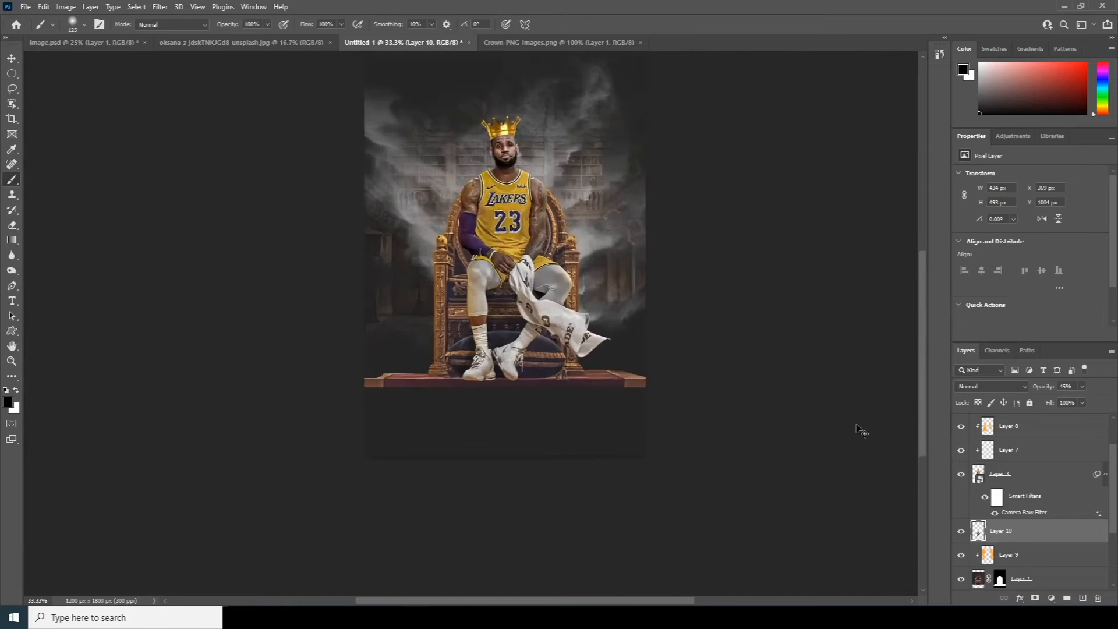
Step: Add a new layer above the crown layer at the top of the layer stack
key("v")
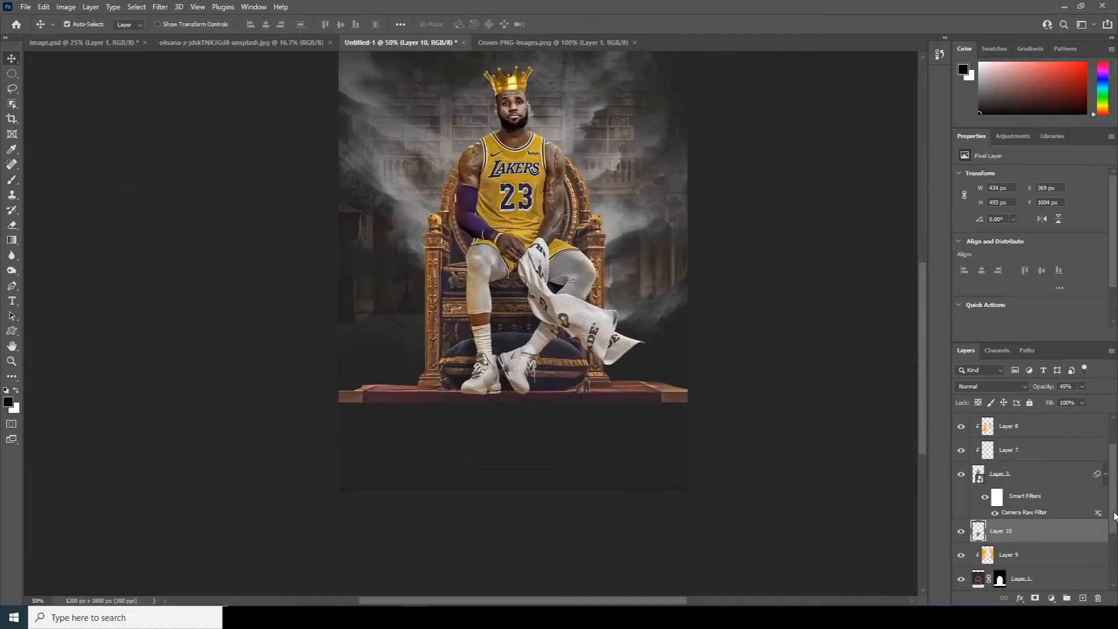
left_click_drag(1115, 516, 1115, 463)
left_click(971, 427)
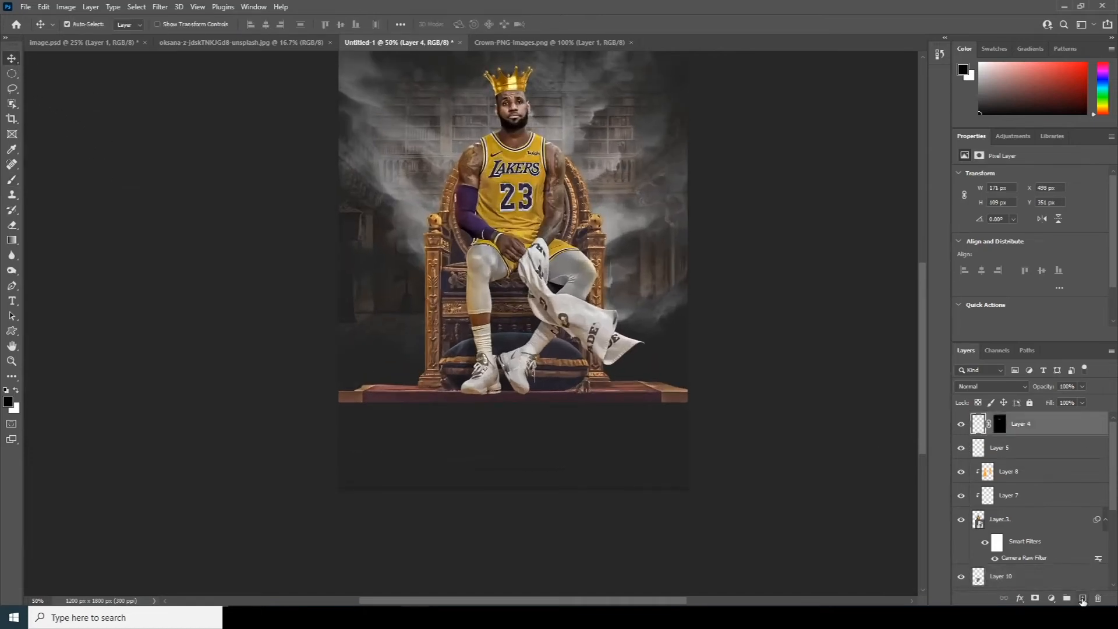
left_click(1083, 598)
Step: Fill the new top layer with 50% Gray and set its blend mode to Soft Light
left_click(43, 6)
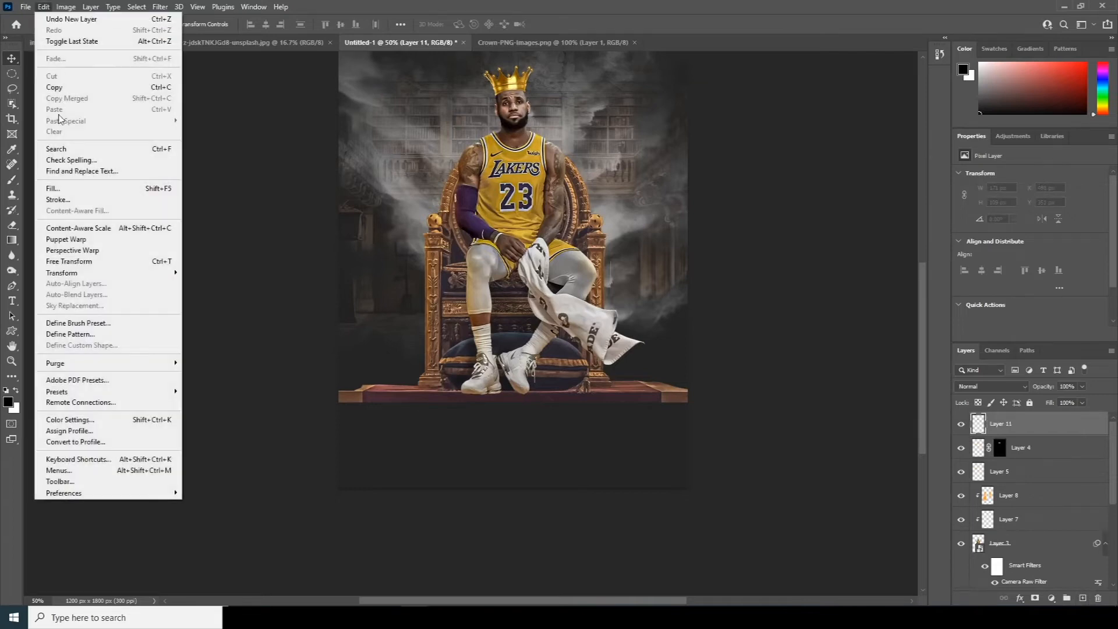
left_click(63, 189)
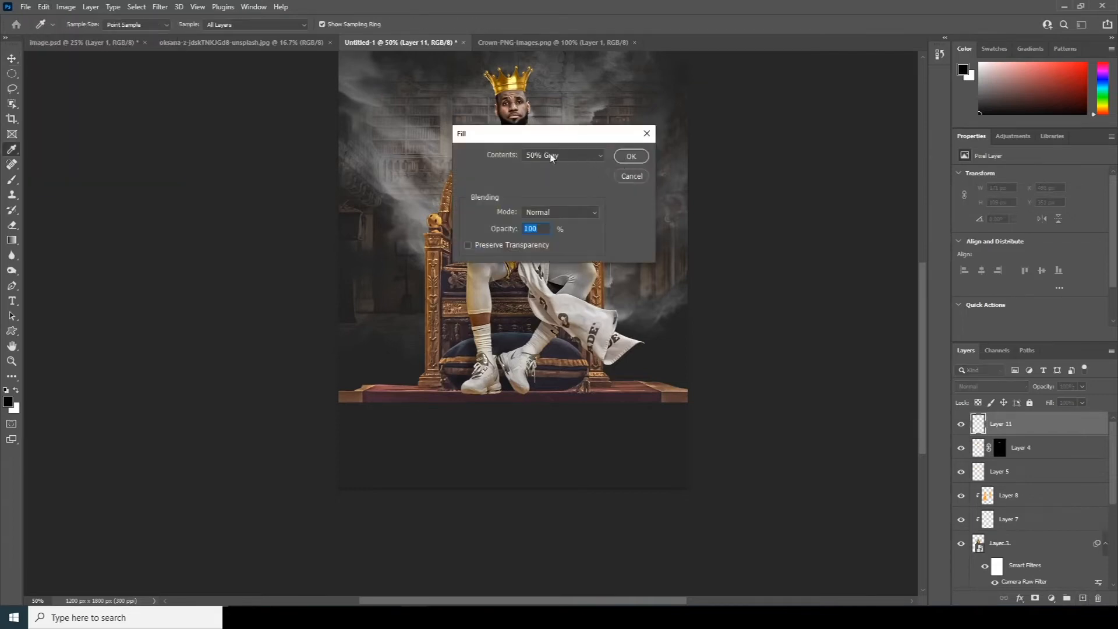
left_click(632, 156)
key("v")
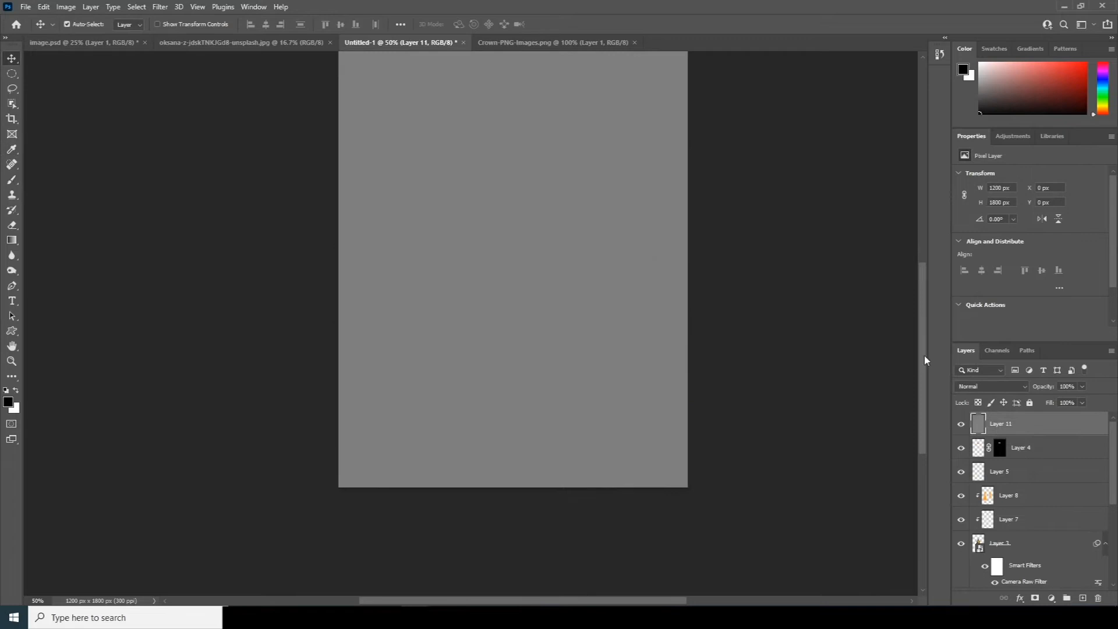
left_click(990, 386)
left_click(979, 461)
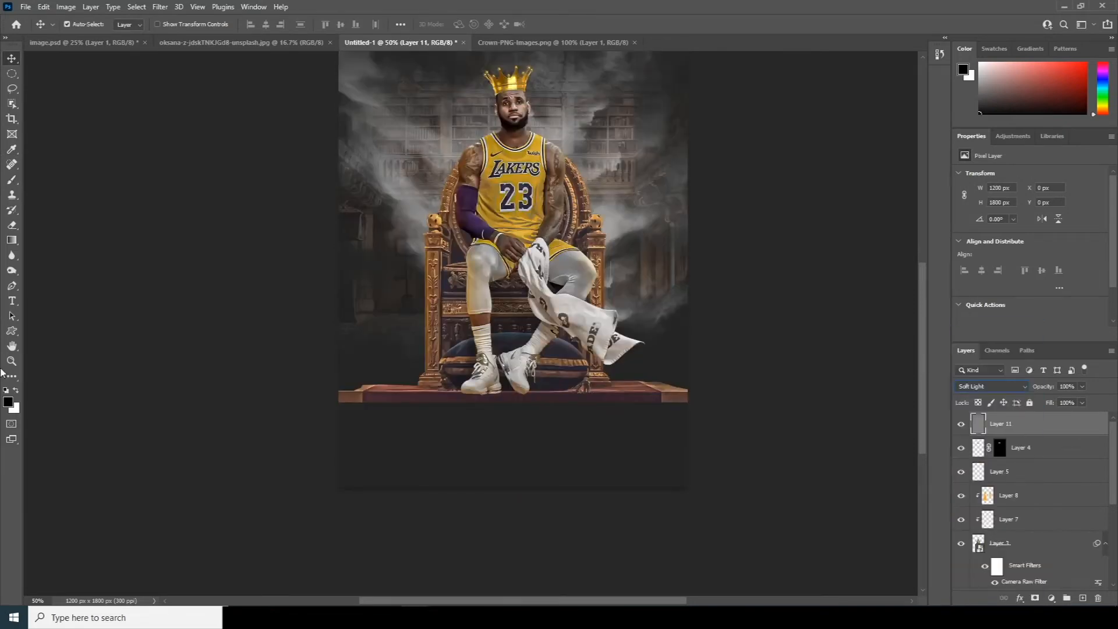
Step: Dodge the highlights along the towel's folds with the Dodge tool on Midtones at 50% exposure, using a 30 px brush
left_click(11, 255)
mouse_move(12, 271)
left_mouse_down()
mouse_move(64, 288)
mouse_move(64, 274)
left_mouse_up()
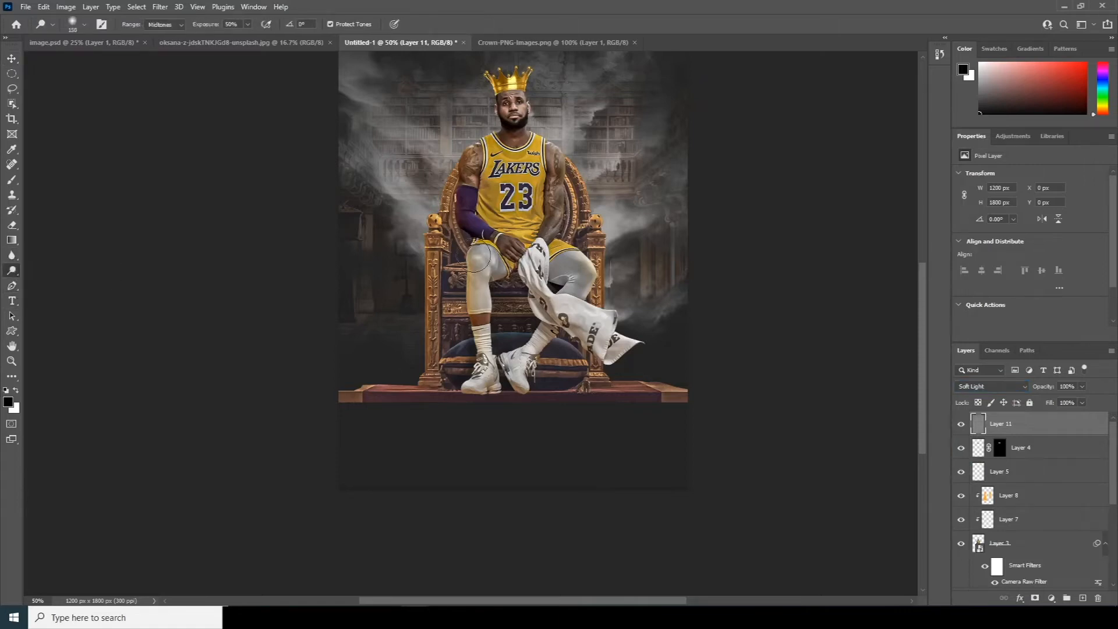
scroll(428, 265, "up", 2)
key("bracketleft")
key("bracketleft")
key("bracketleft")
key("bracketleft")
key("bracketleft")
key("bracketleft")
key("bracketleft")
key("bracketleft")
key("bracketleft")
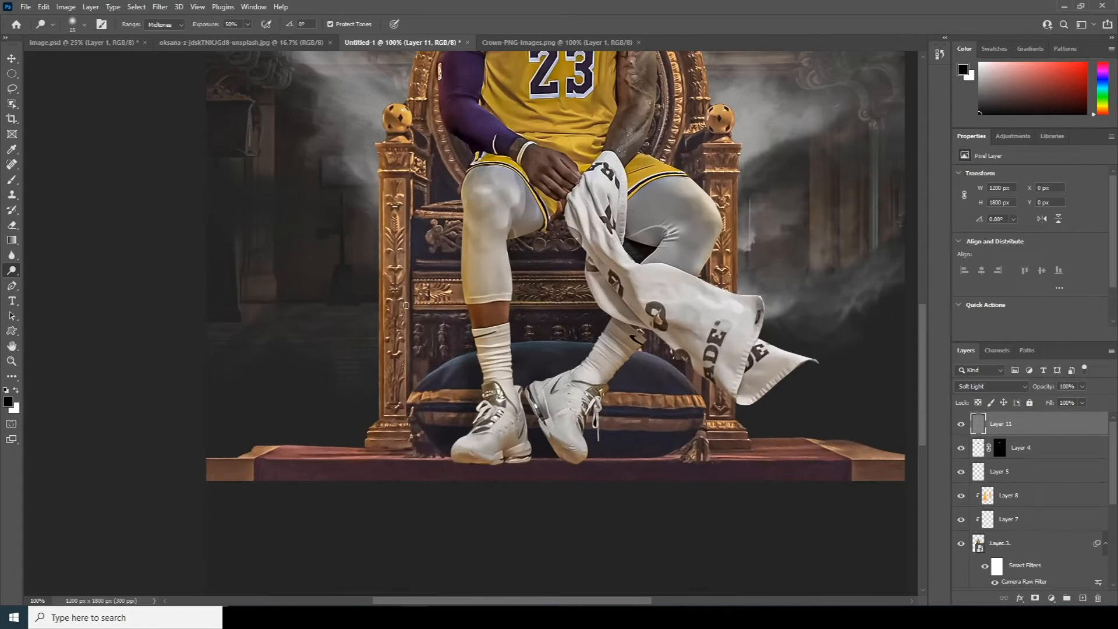
left_click_drag(449, 152, 468, 263)
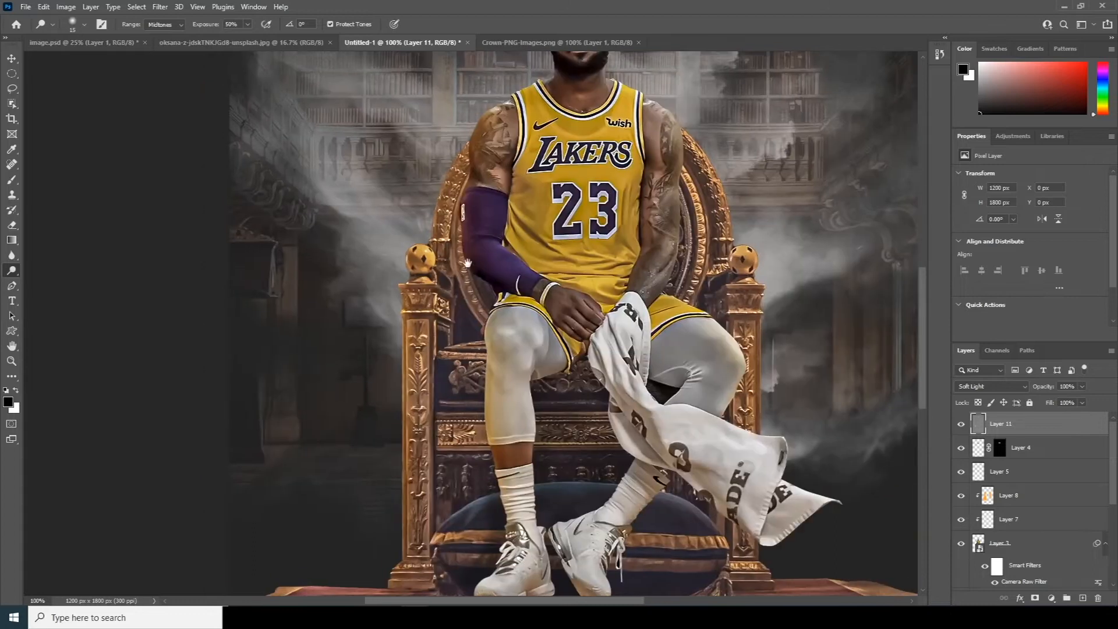
key("bracketright")
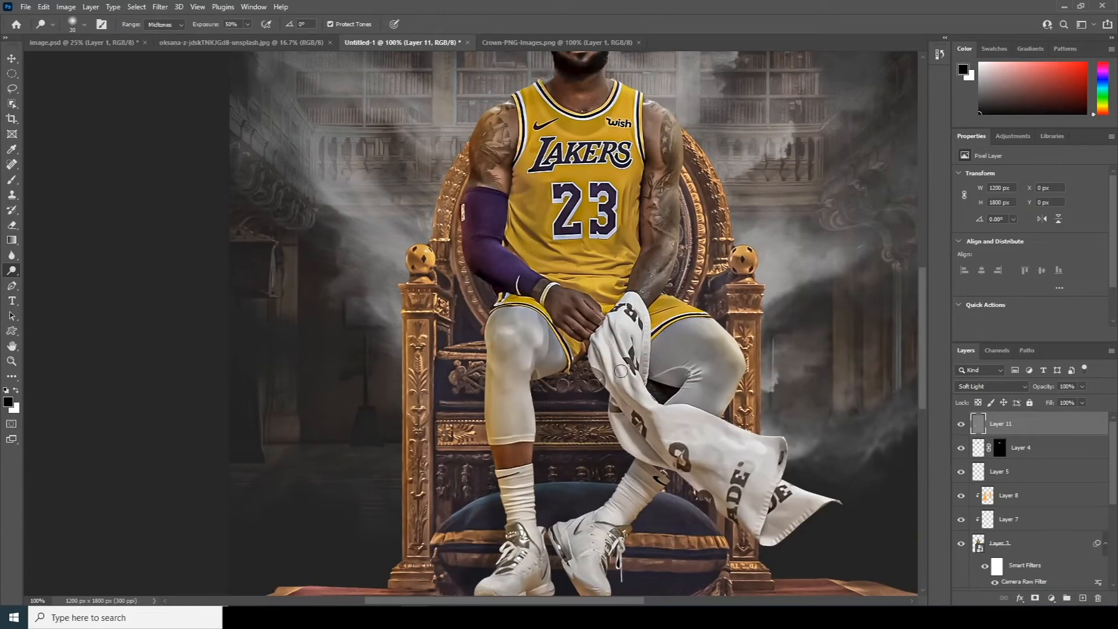
left_click_drag(630, 352, 757, 494)
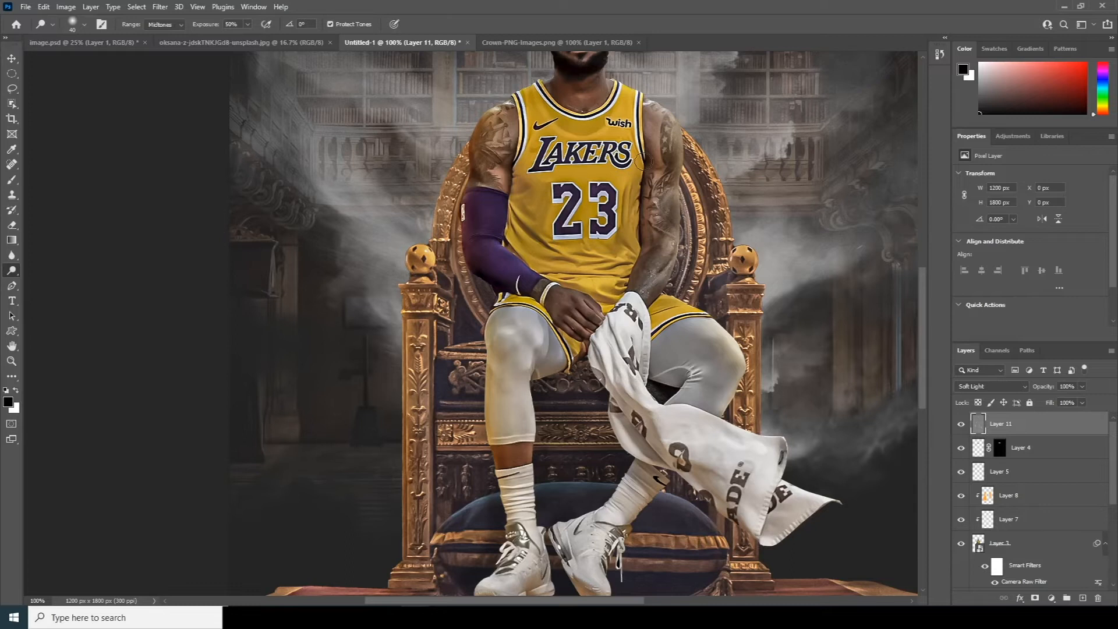
Step: Dodge the highlights on the tattooed forearm beside the towel with brush sizes from 40 to 60 px
key("bracketright")
key("bracketright")
left_click_drag(641, 161, 682, 306)
left_click_drag(507, 256, 520, 447)
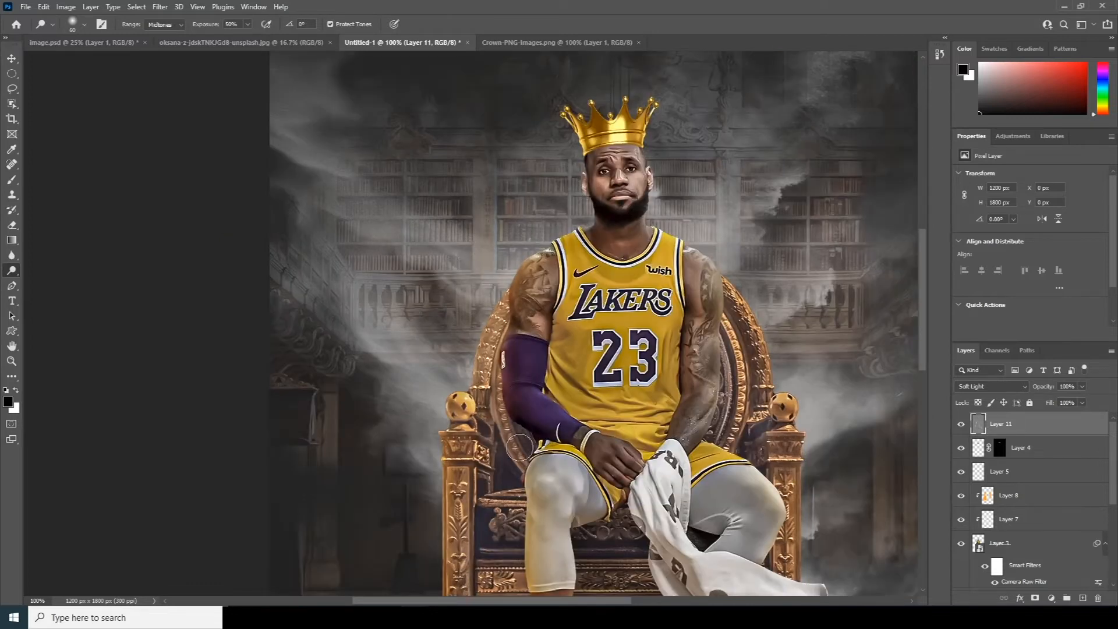
Step: Burn the shaded areas of the jersey, legs and throne cushion with the Burn tool on Midtones at 50% exposure, using 40 to 80 px brushes
right_click(10, 274)
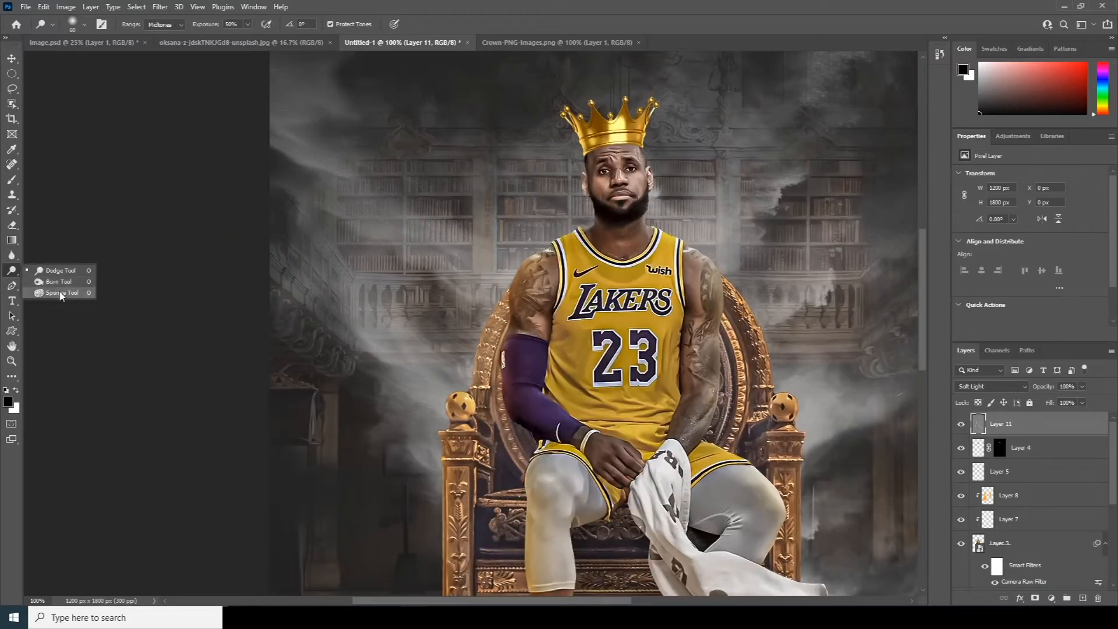
left_click(56, 282)
key("bracketleft")
key("bracketleft")
key("bracketleft")
key("bracketleft")
key("bracketleft")
key("bracketleft")
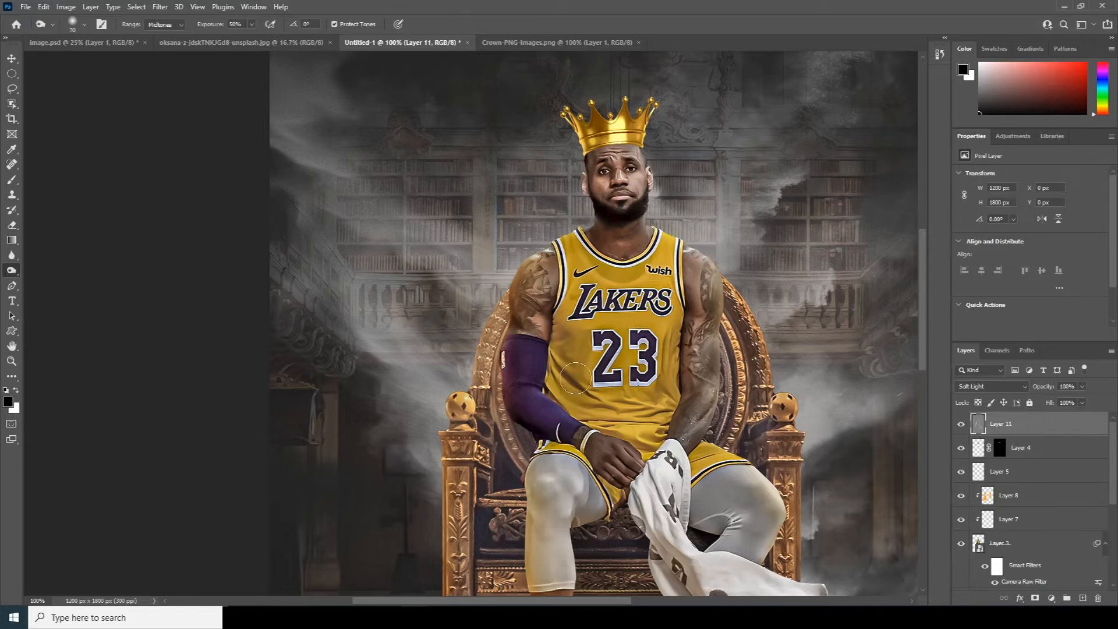
key("bracketright")
scroll(702, 466, "down", 5)
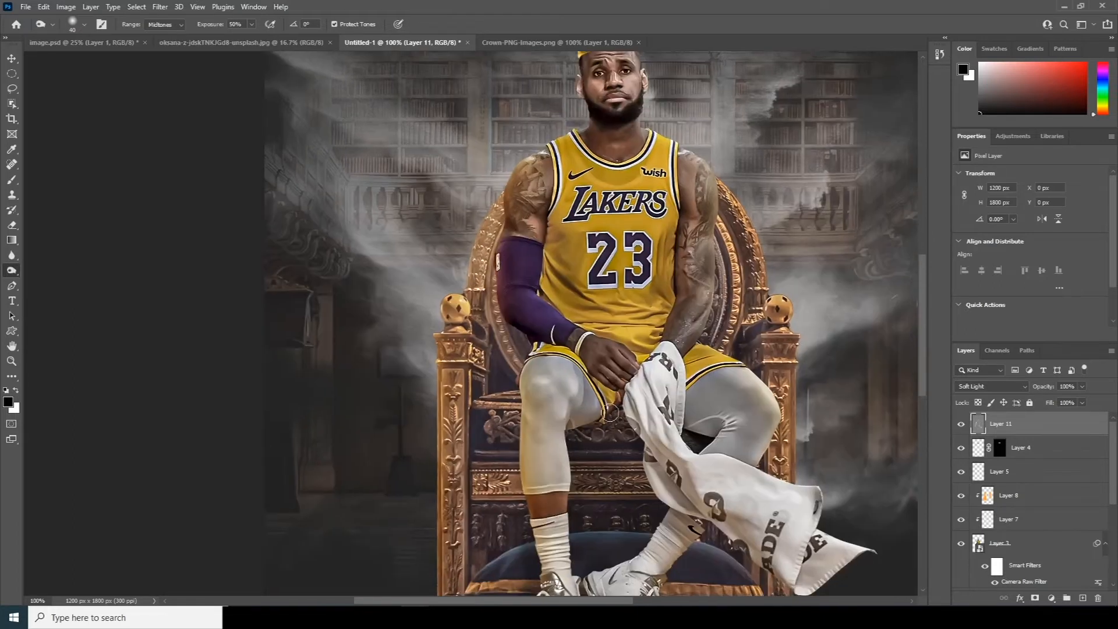
scroll(704, 460, "down", 2)
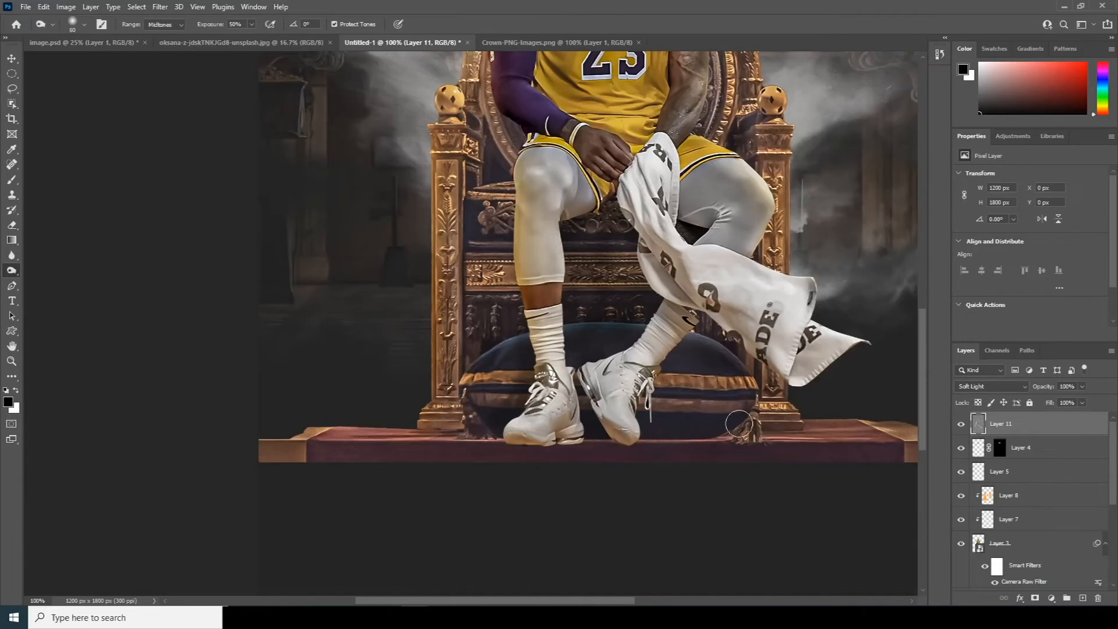
Step: Burn finer shadow details on the player and throne with 15 px and 30 px brushes
scroll(618, 443, "up", 3)
key("bracketleft")
key("bracketleft")
key("bracketleft")
key("bracketleft")
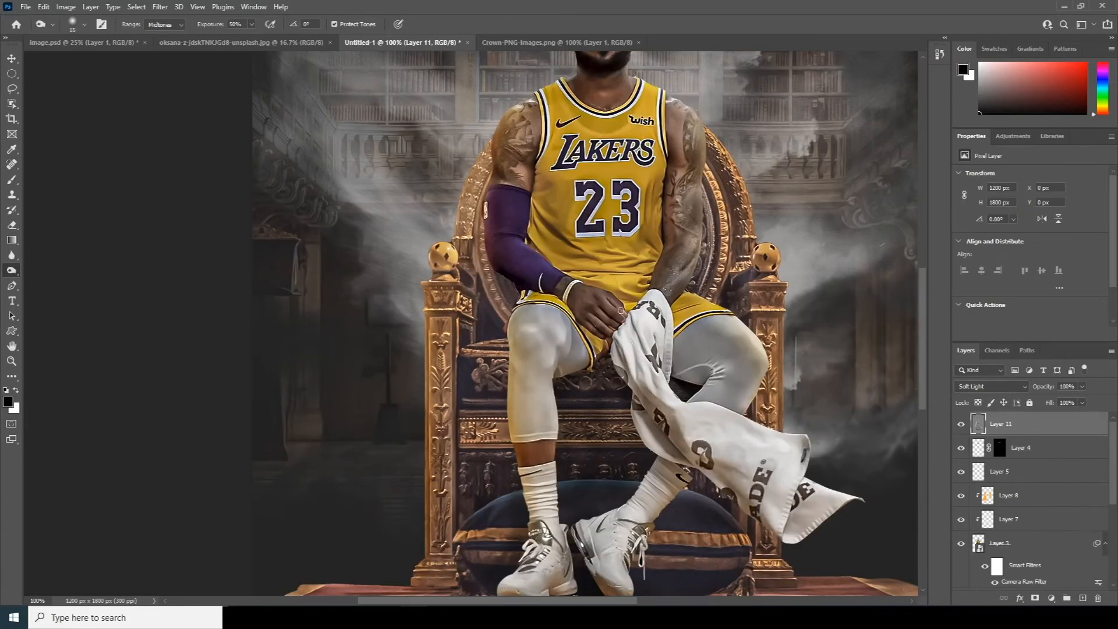
key("bracketright")
key("bracketright")
Step: Add a Color Lookup adjustment layer at the top of the stack and load the WindyCineD.cube LUT from the Drone Lut folder
key("ctrl+minus")
key("ctrl+minus")
key("ctrl+minus")
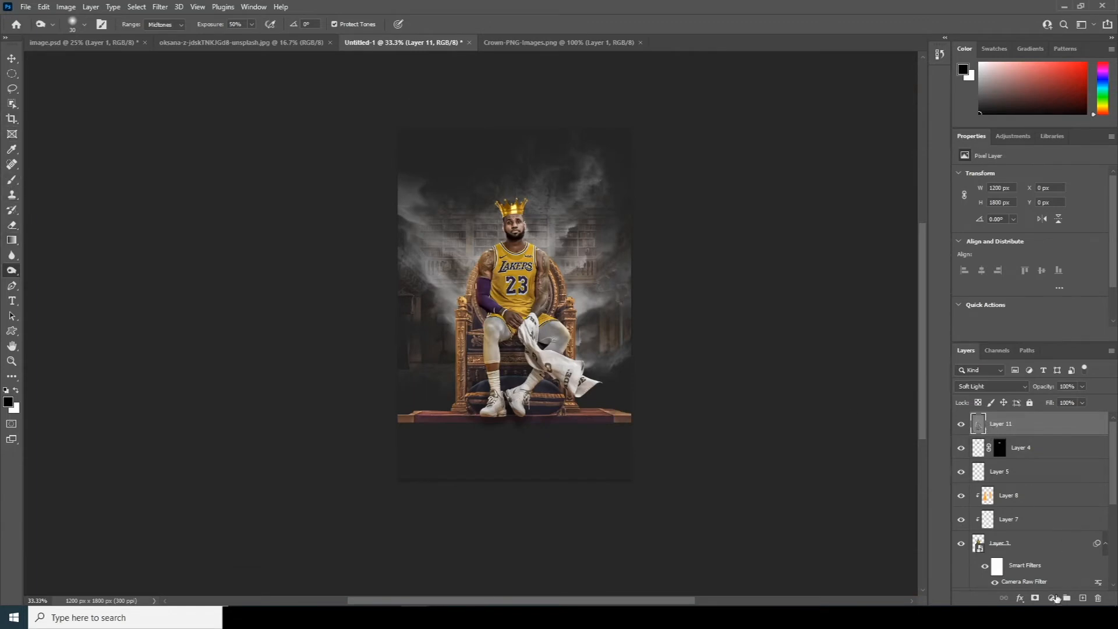
left_click(1051, 598)
left_click(1060, 543)
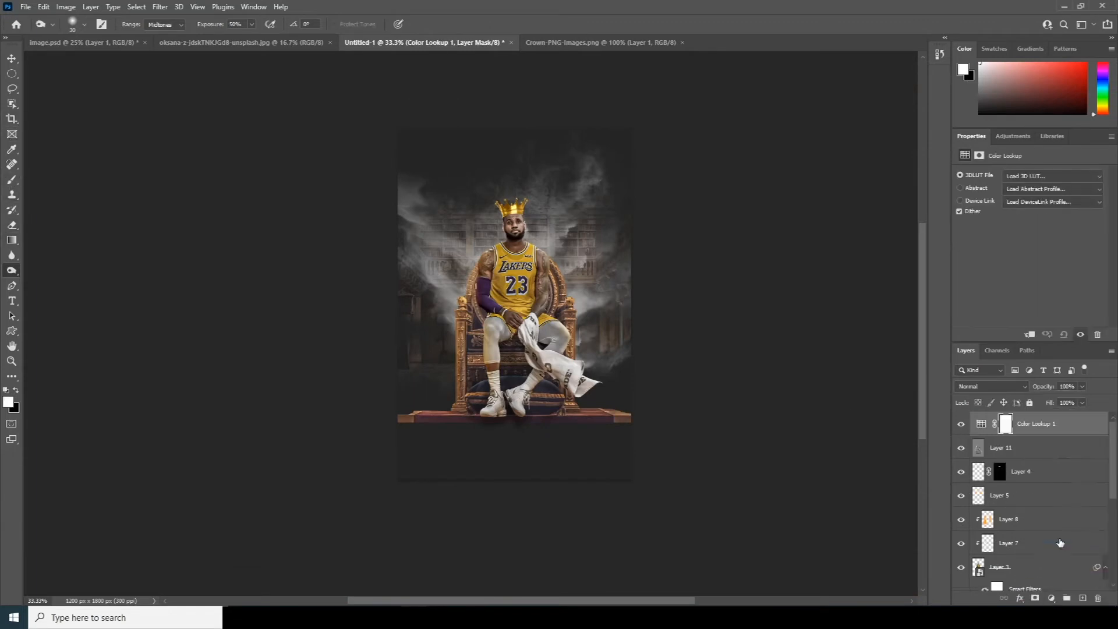
left_click(1019, 180)
scroll(1019, 193, "up", 2)
left_click(1016, 186)
left_click(230, 86)
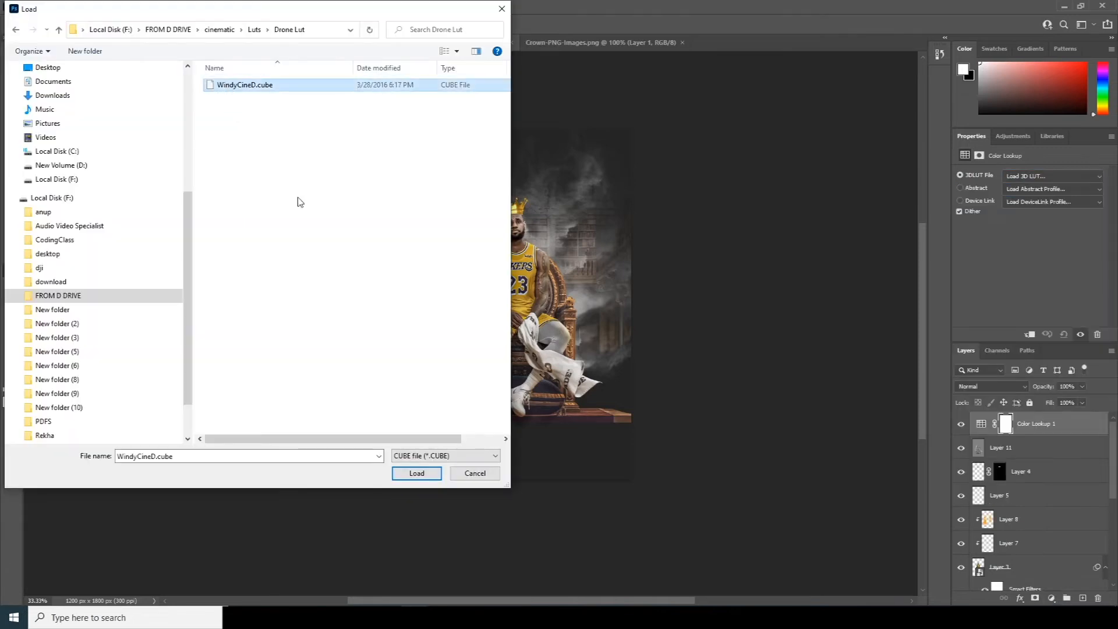
left_click(423, 473)
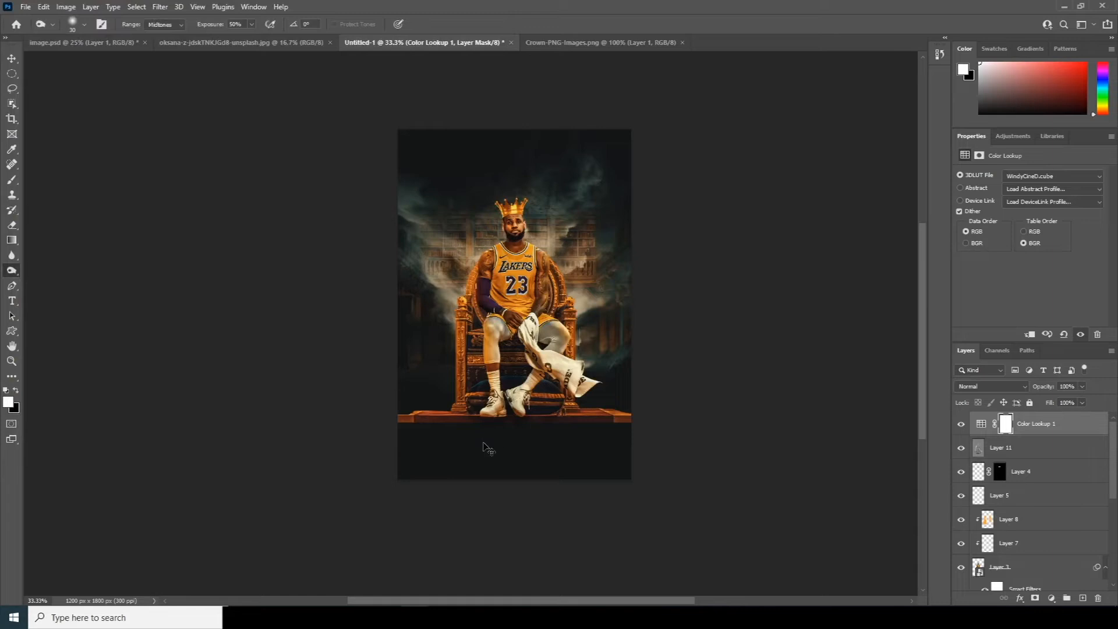
Step: Add a new layer below the Color Lookup layer, set it to Overlay, and ready the Brush tool with white
key("ctrl+plus")
left_click(979, 450)
left_click(1082, 596)
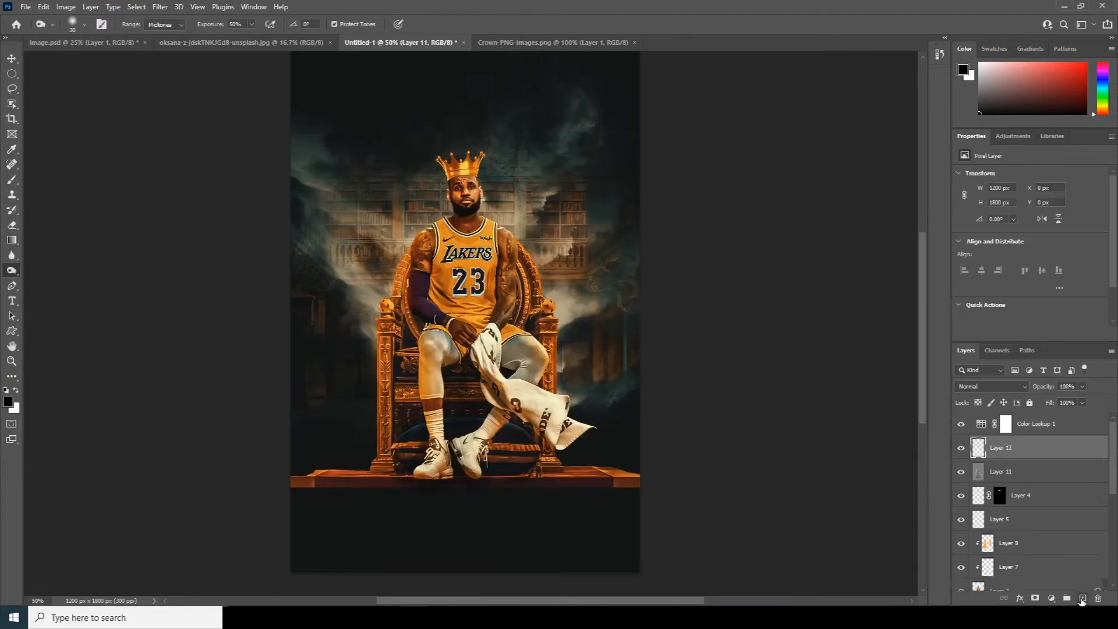
key("b")
left_click(17, 390)
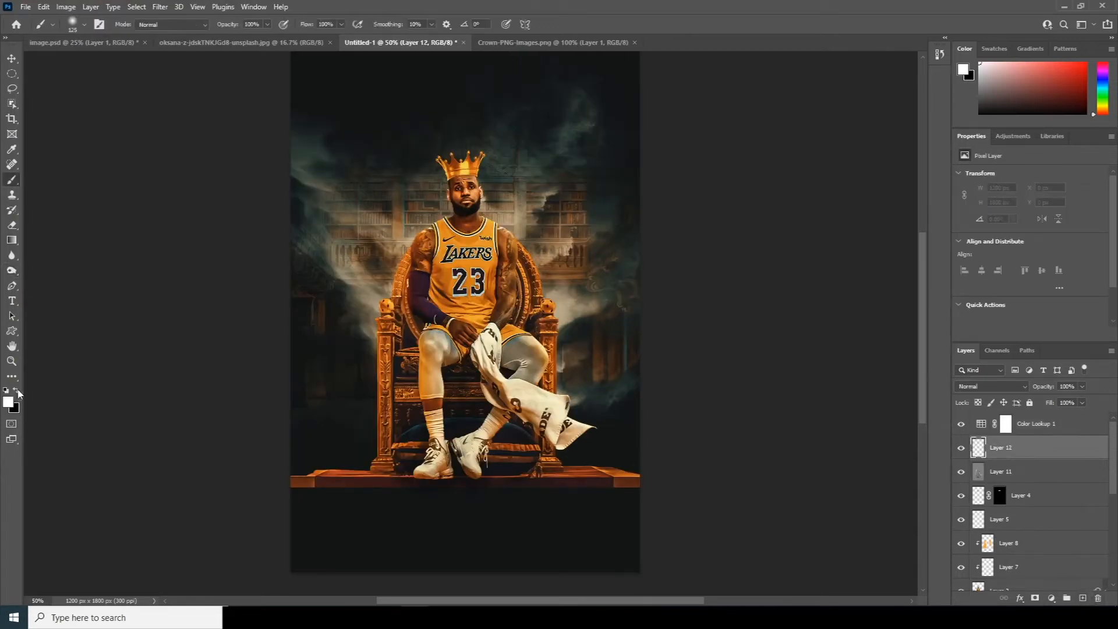
left_click(985, 386)
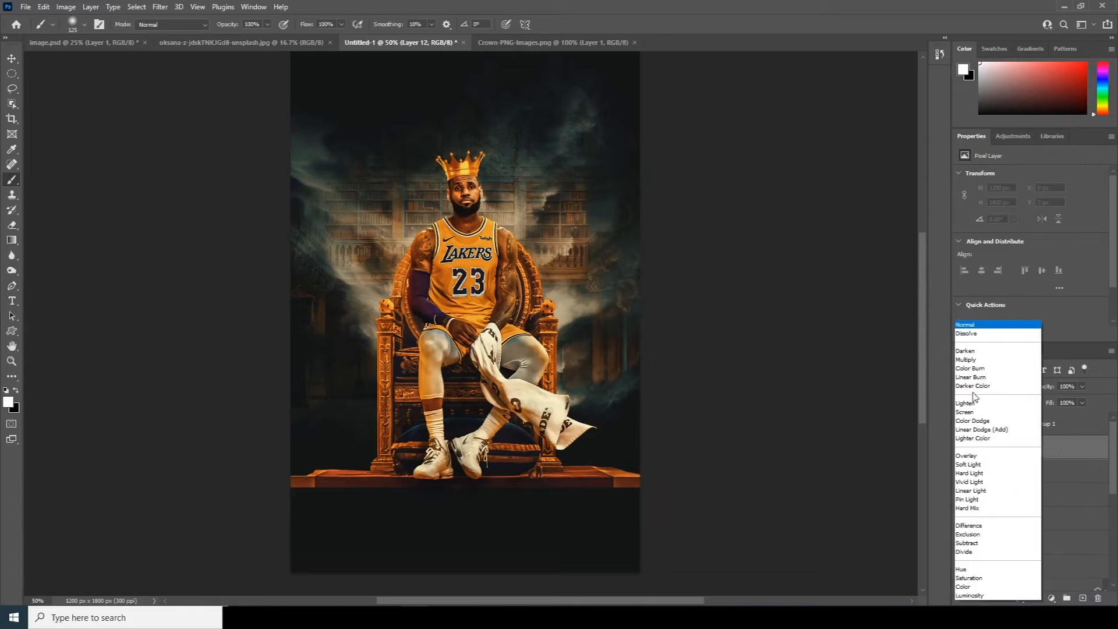
left_click(965, 457)
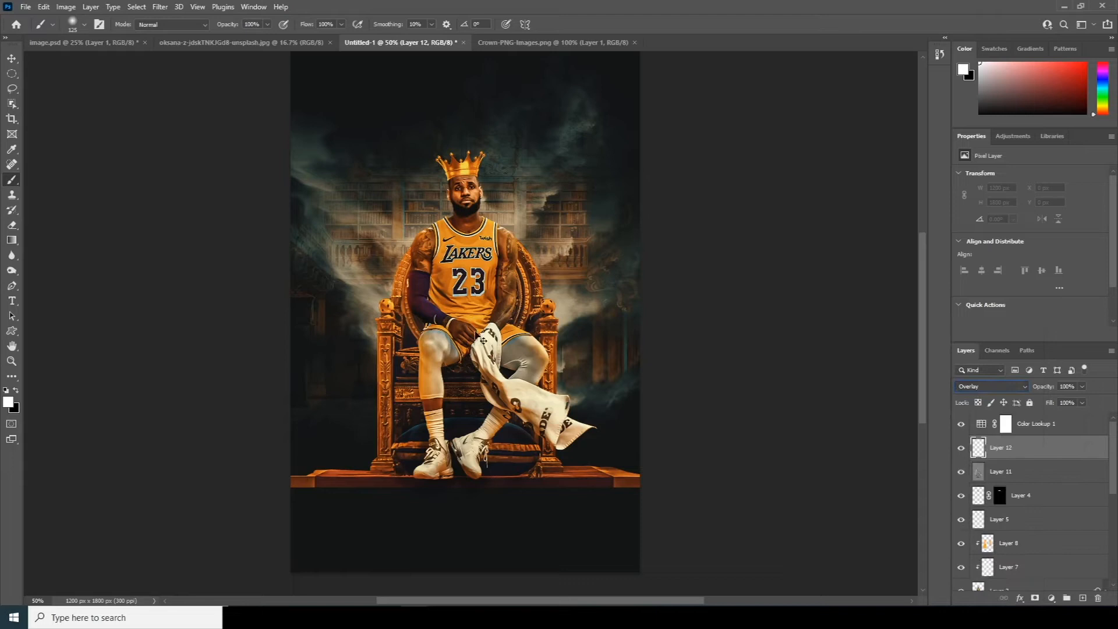
Step: Paint white highlights over the towel on the Overlay layer, and undo the extra stroke on the lower leg
scroll(483, 341, "up", 2)
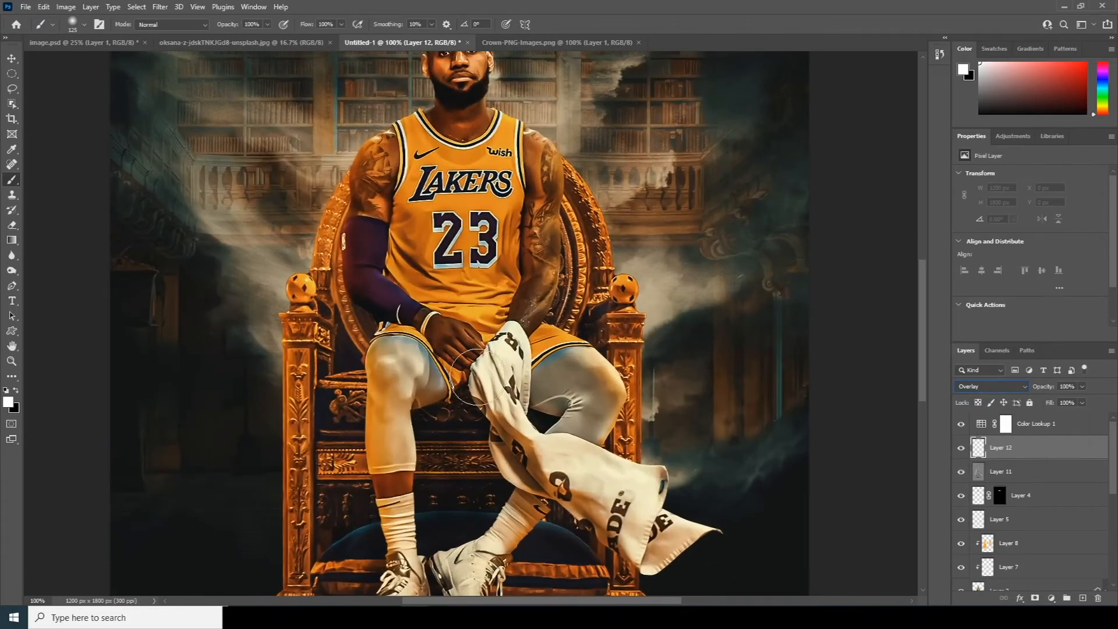
mouse_move(492, 387)
left_mouse_down()
mouse_move(516, 416)
mouse_move(658, 496)
mouse_move(641, 545)
mouse_move(655, 560)
mouse_move(691, 539)
mouse_move(658, 552)
left_mouse_up()
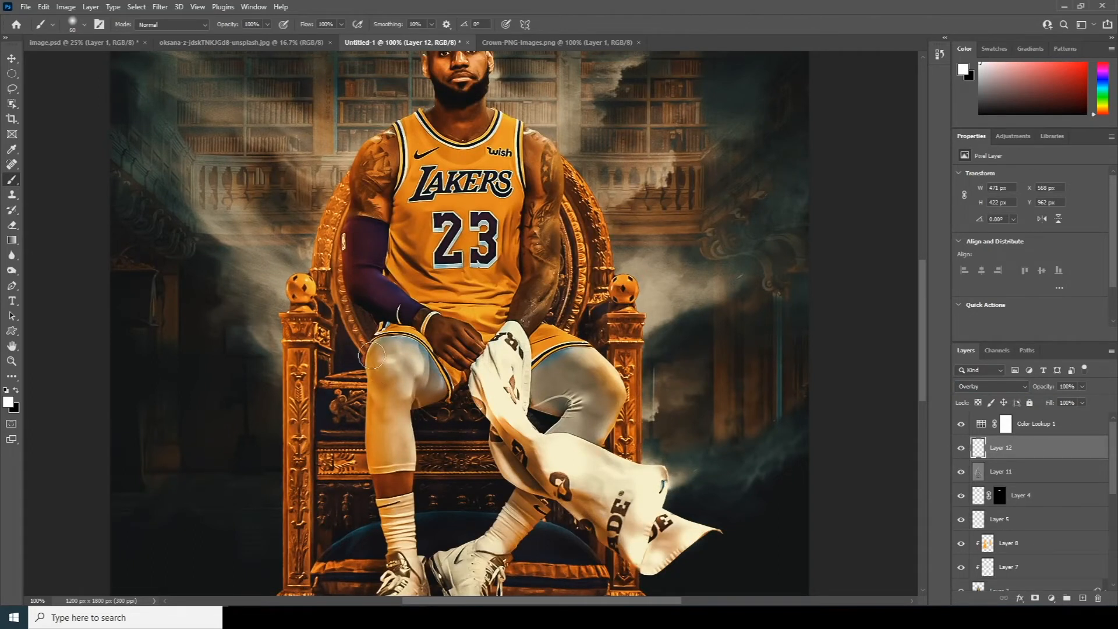
left_click_drag(373, 356, 404, 481)
key("ctrl+z")
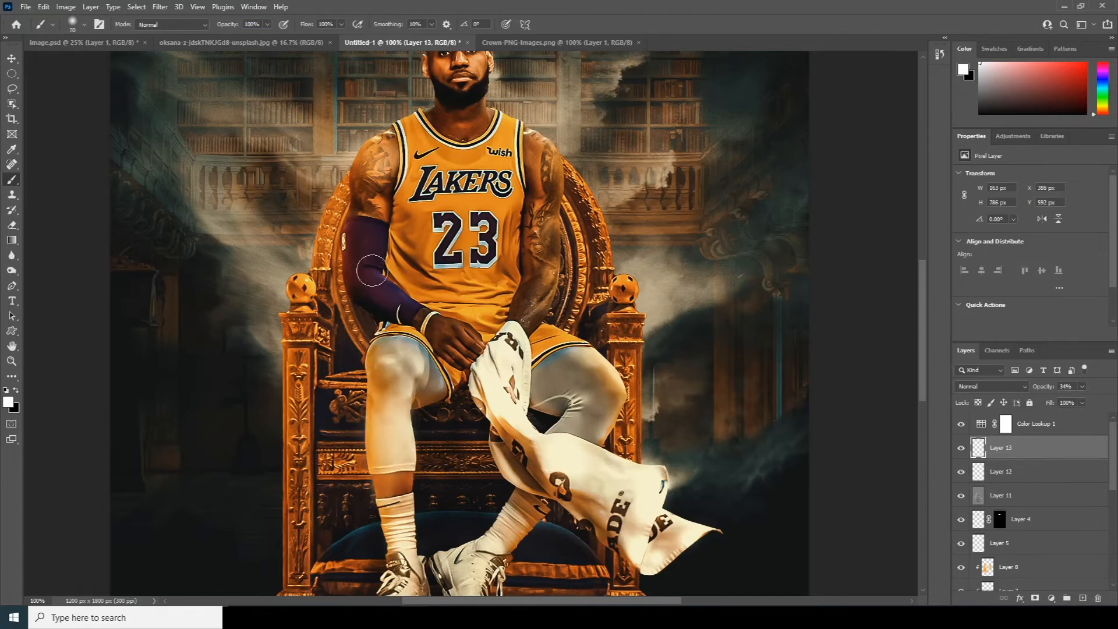
Step: Paint white highlights on the arm and face at 50 px on a separate Normal layer and set its opacity to 25%
scroll(448, 113, "up", 2)
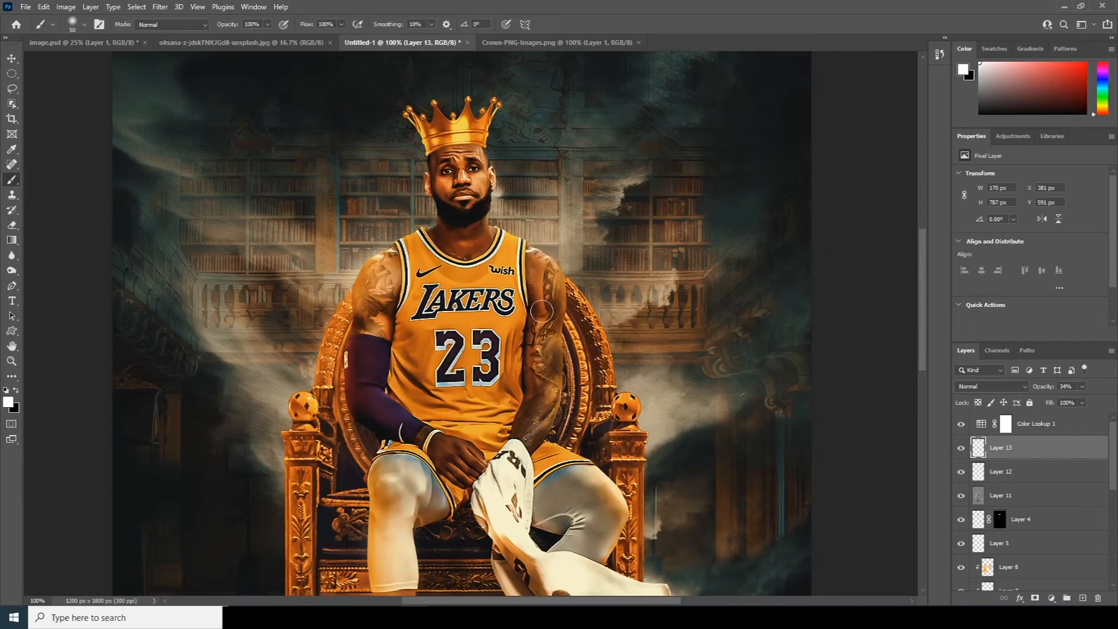
left_click_drag(541, 312, 537, 402)
mouse_move(478, 166)
left_mouse_down()
mouse_move(438, 160)
mouse_move(439, 186)
left_mouse_up()
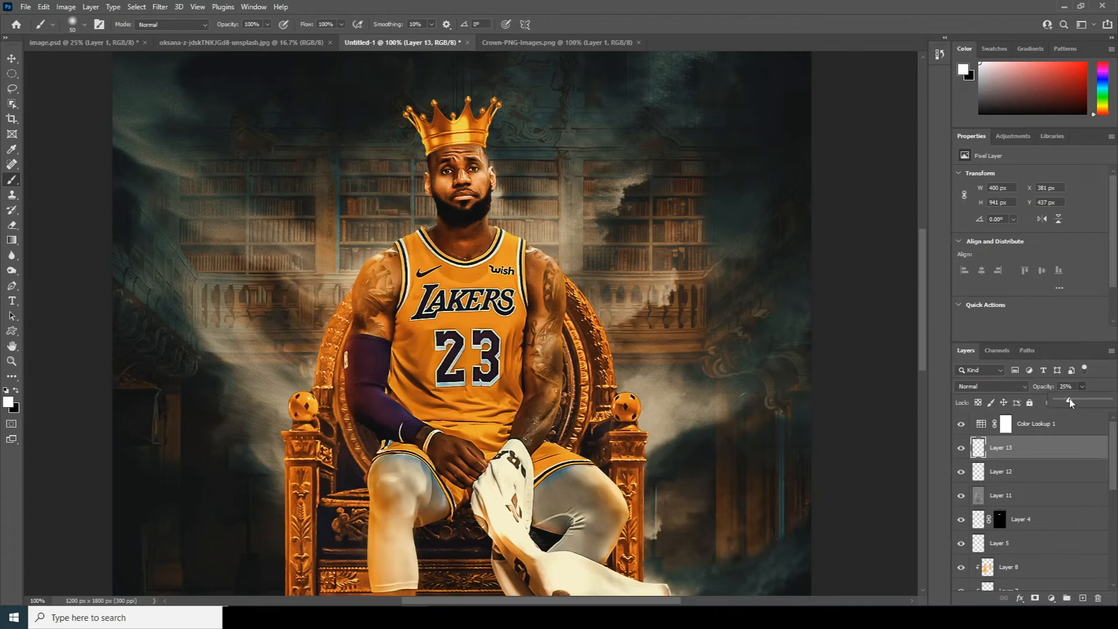
key("ctrl+minus")
key("ctrl+minus")
key("ctrl+minus")
key("ctrl+plus")
key("ctrl+plus")
key("ctrl+plus")
Step: Select the crown layer and slightly reshape the crown by pulling its lower corner inward with Free Transform
key("v")
left_click(484, 126)
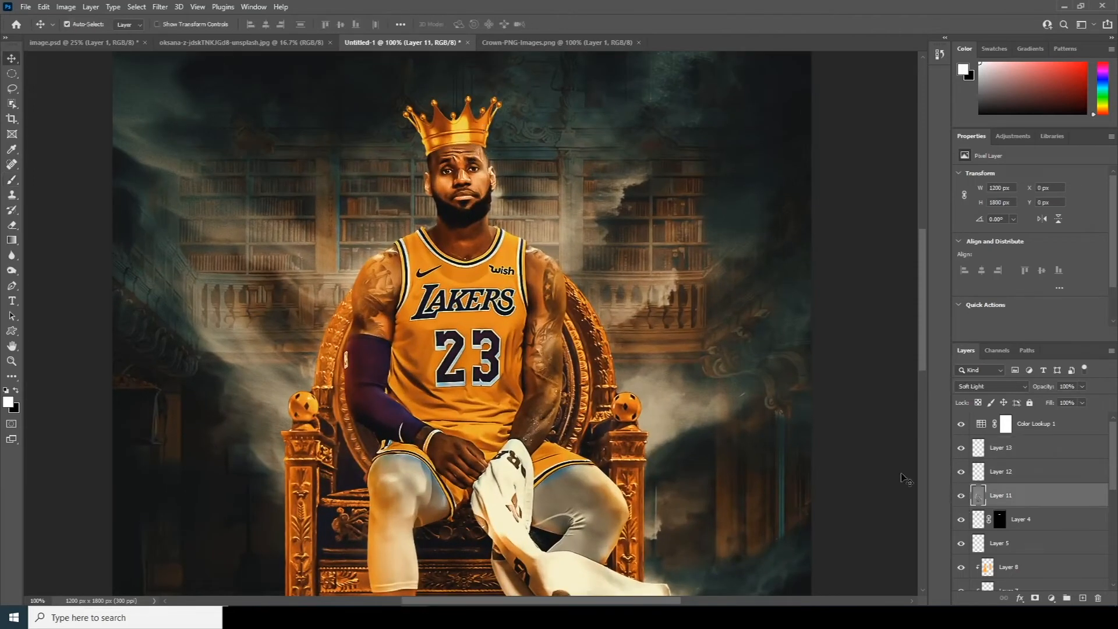
right_click(484, 127)
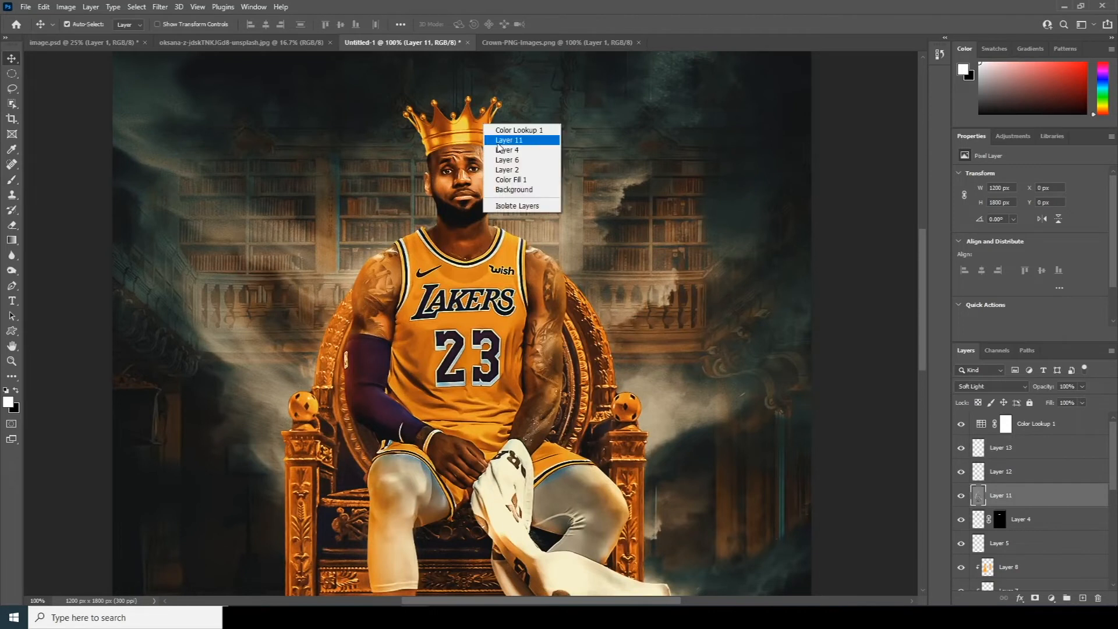
left_click(980, 526)
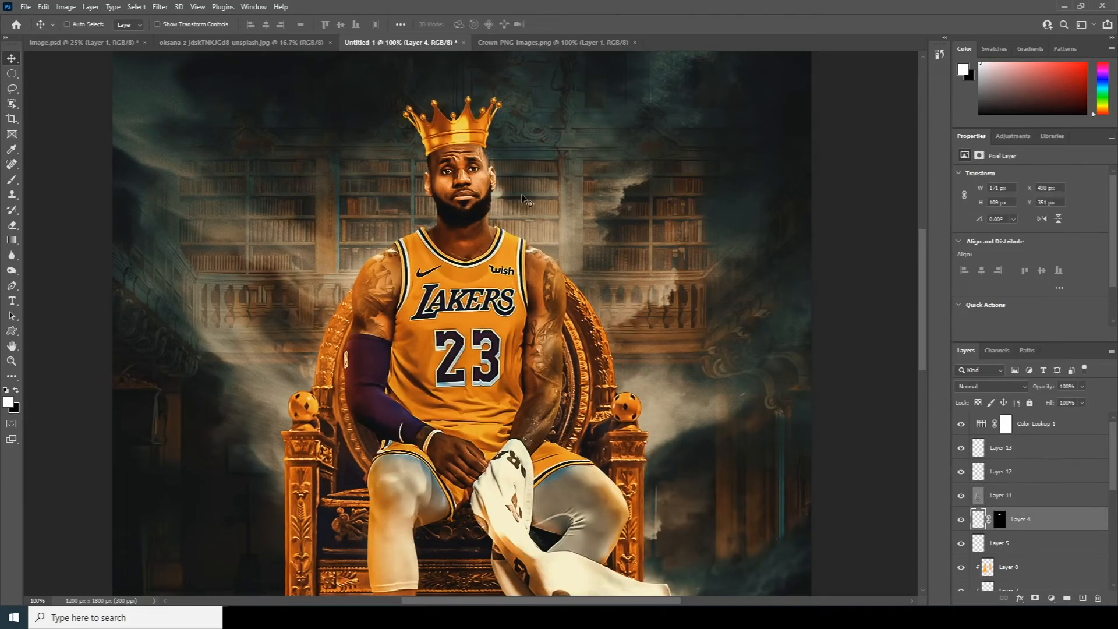
key("ctrl+t")
key("ctrl+plus")
key("ctrl+plus")
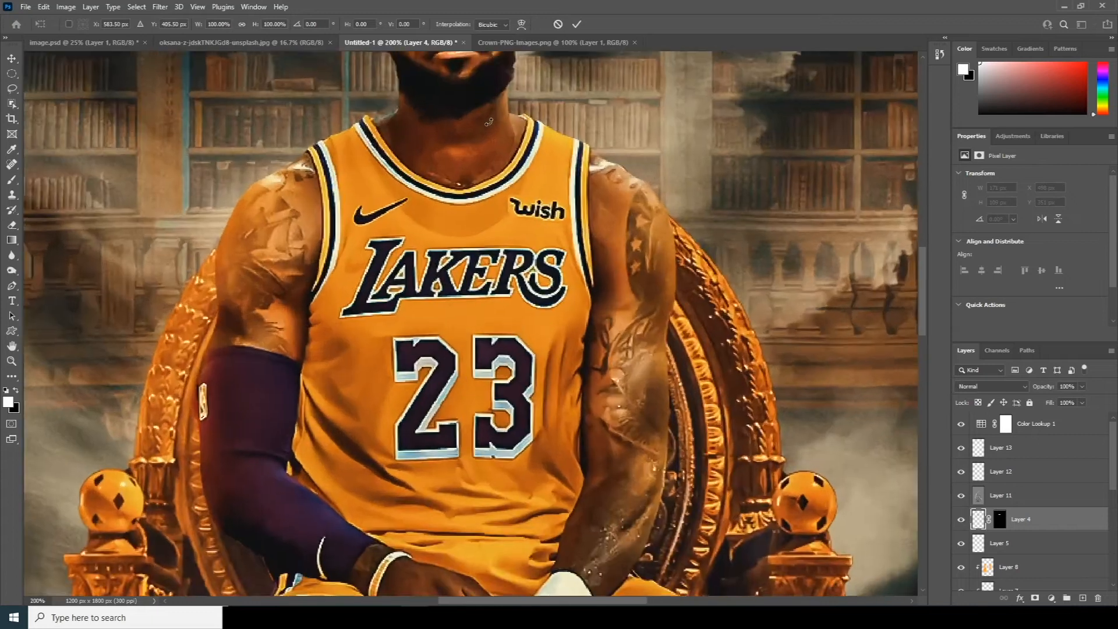
left_click_drag(491, 81, 522, 381)
left_click_drag(537, 205, 541, 292)
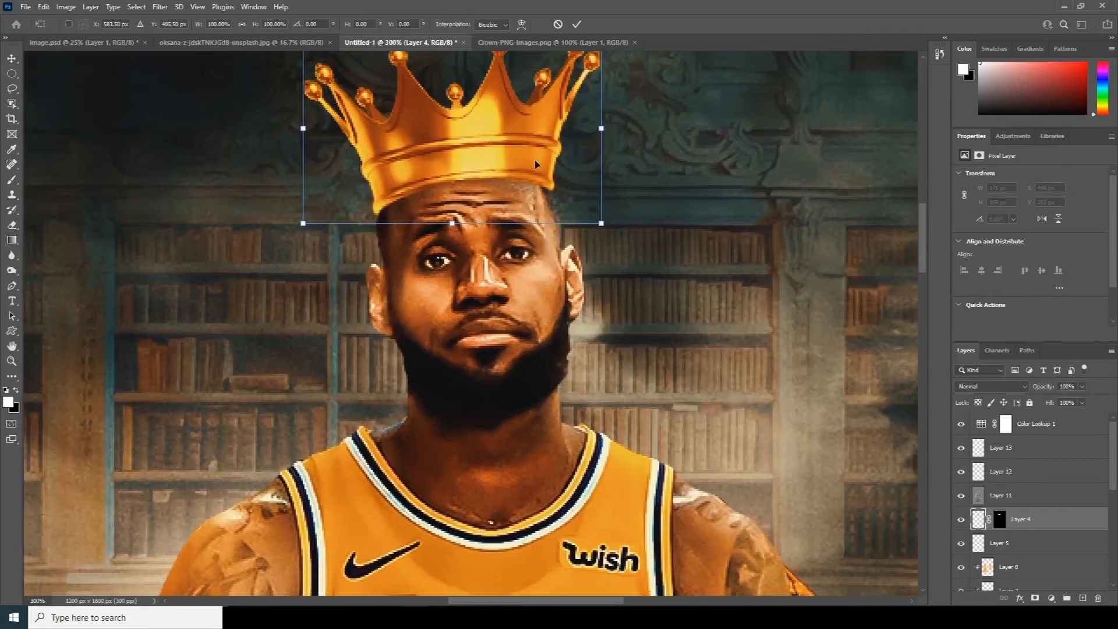
right_click(534, 160)
left_click(560, 239)
left_click_drag(602, 228, 592, 228)
key("Return")
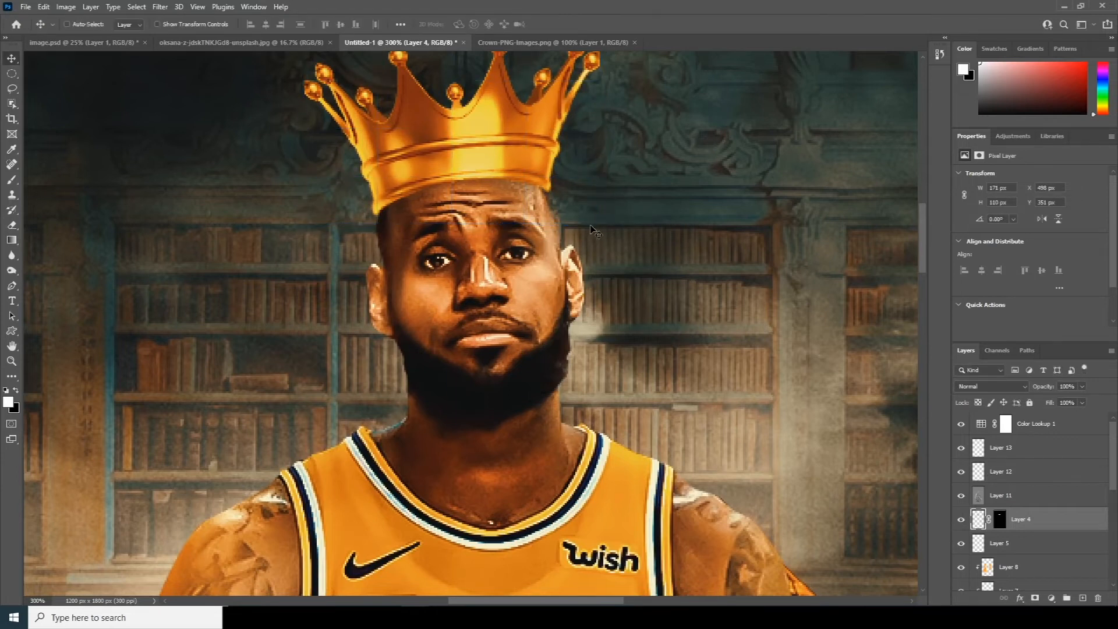
Step: Apply the Camera Raw Filter to the crown layer with the previous settings and a slightly lowered saturation
key("ctrl+minus")
key("ctrl+minus")
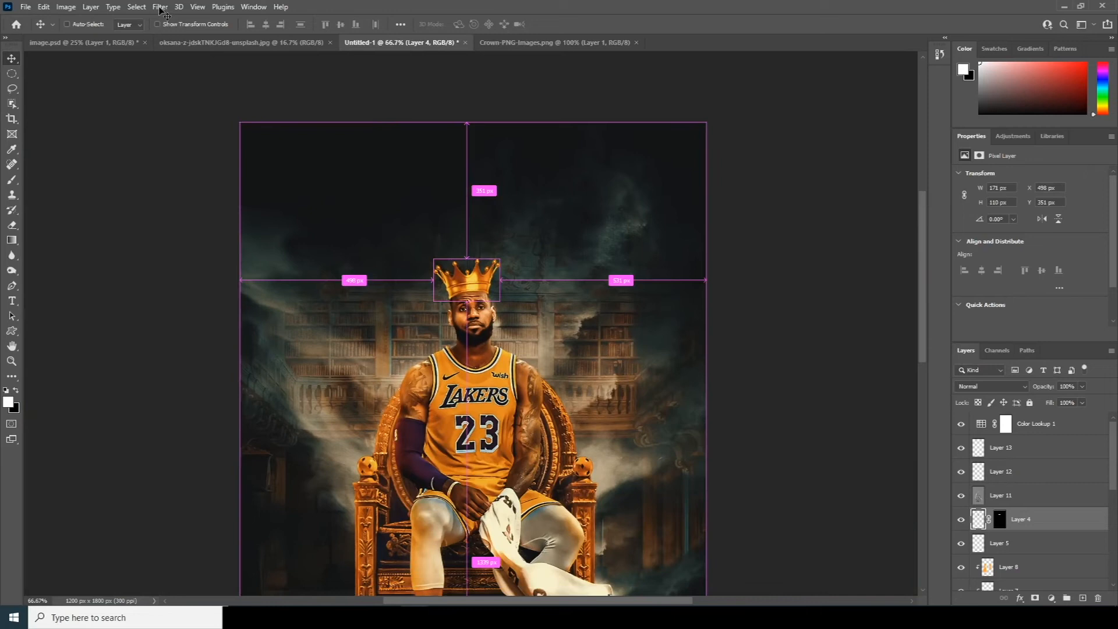
left_click(161, 7)
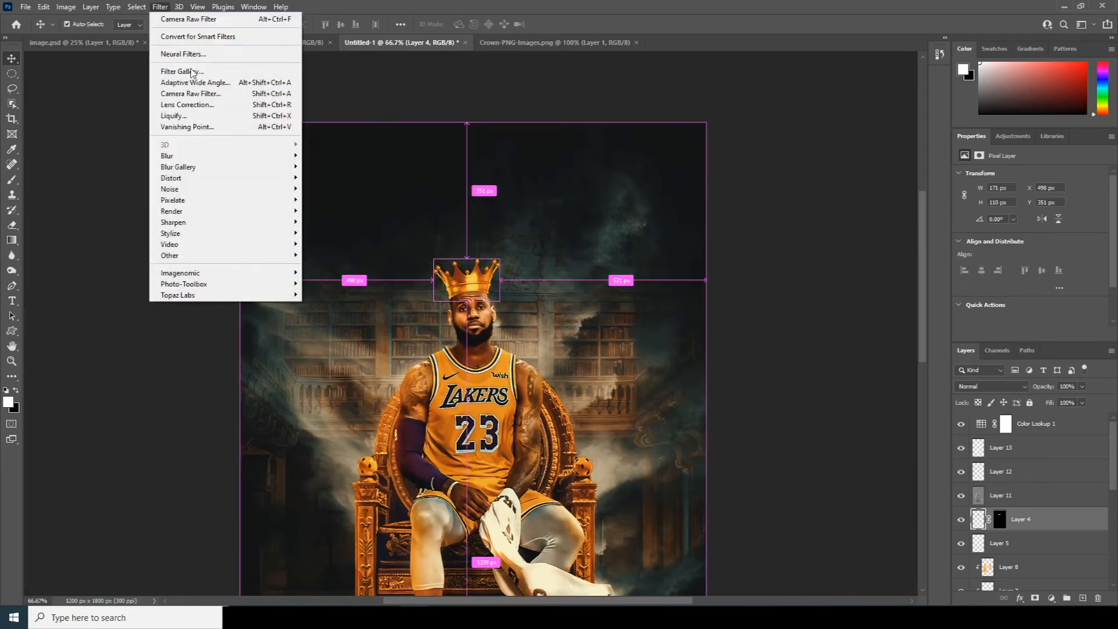
left_click(197, 94)
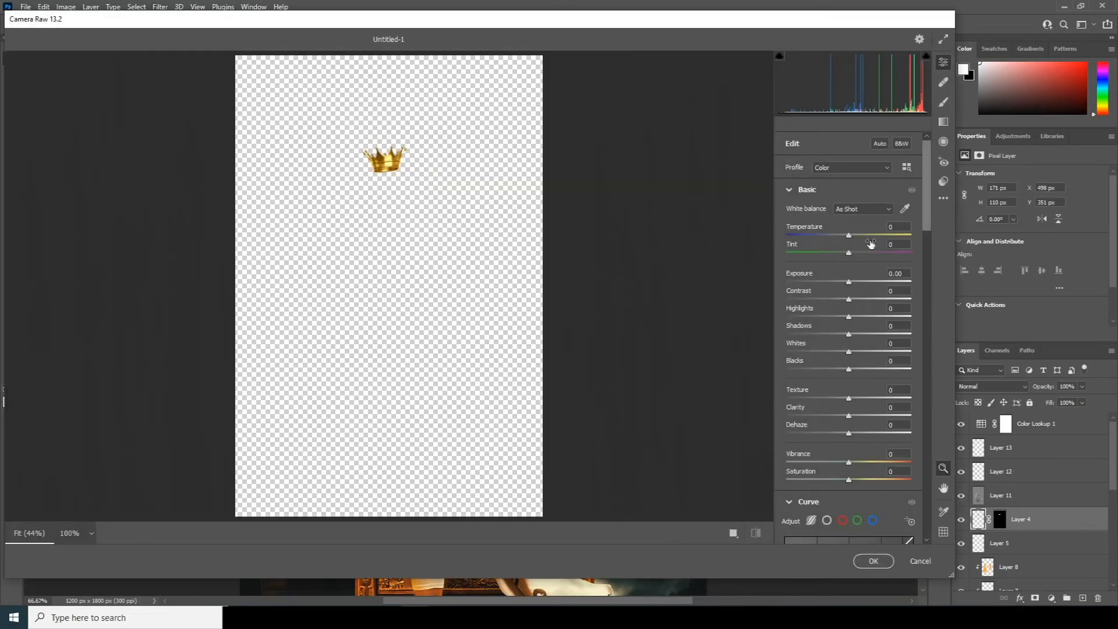
left_click(944, 198)
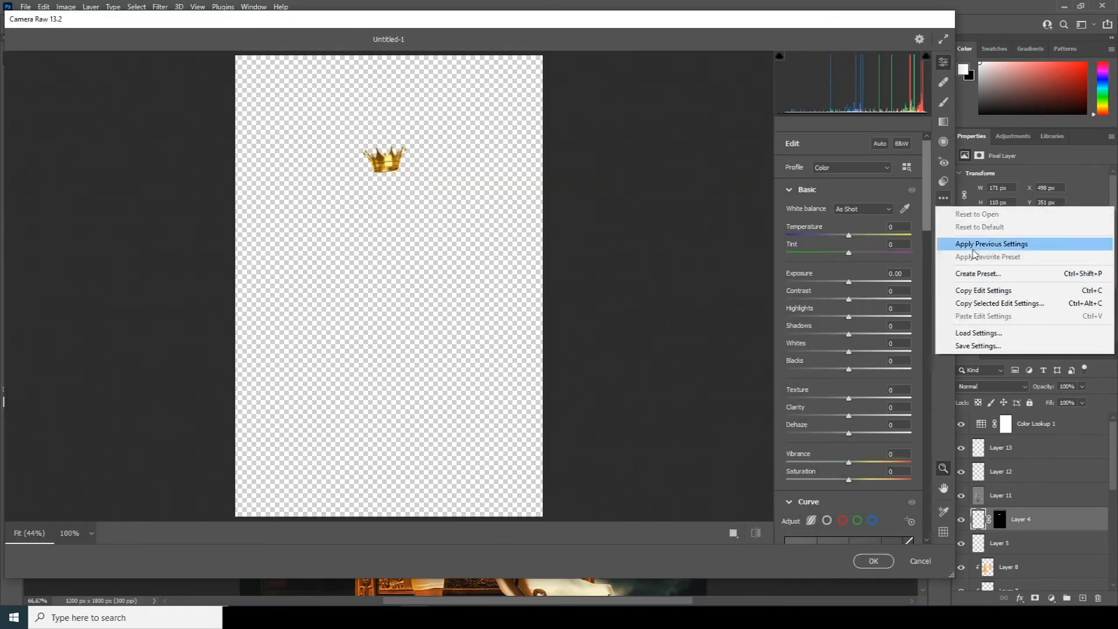
left_click(972, 245)
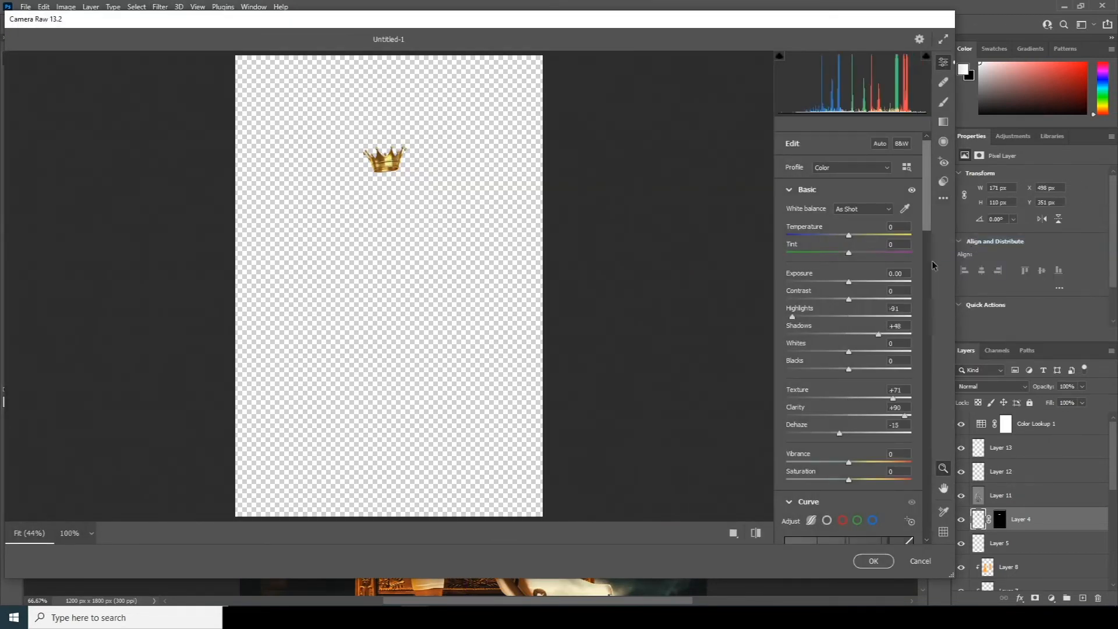
scroll(851, 262, "down", 5)
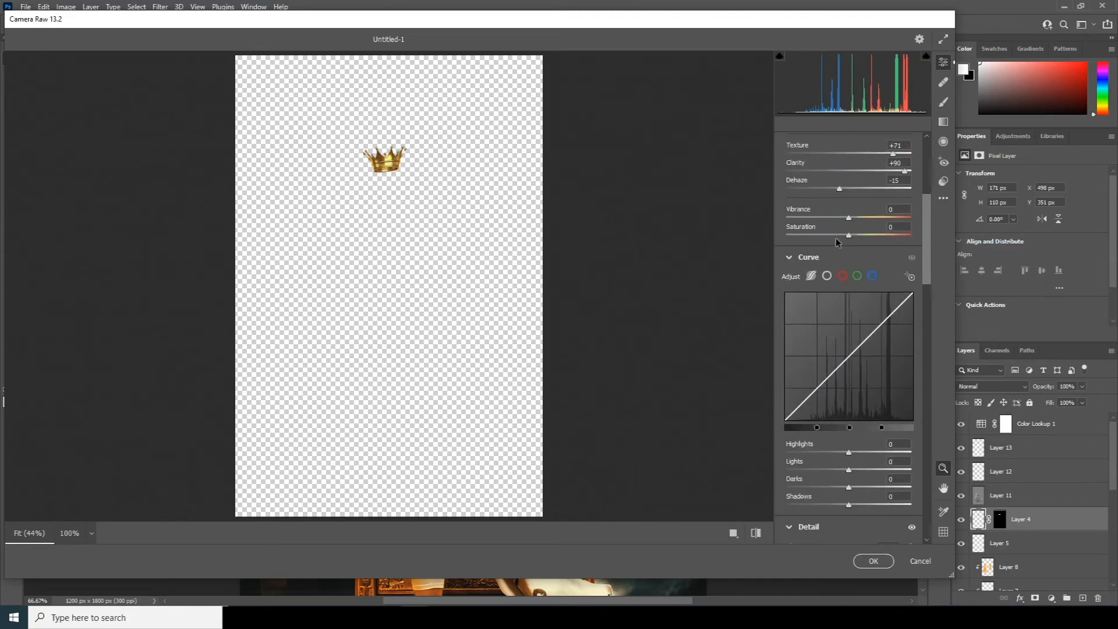
left_click_drag(847, 239, 834, 238)
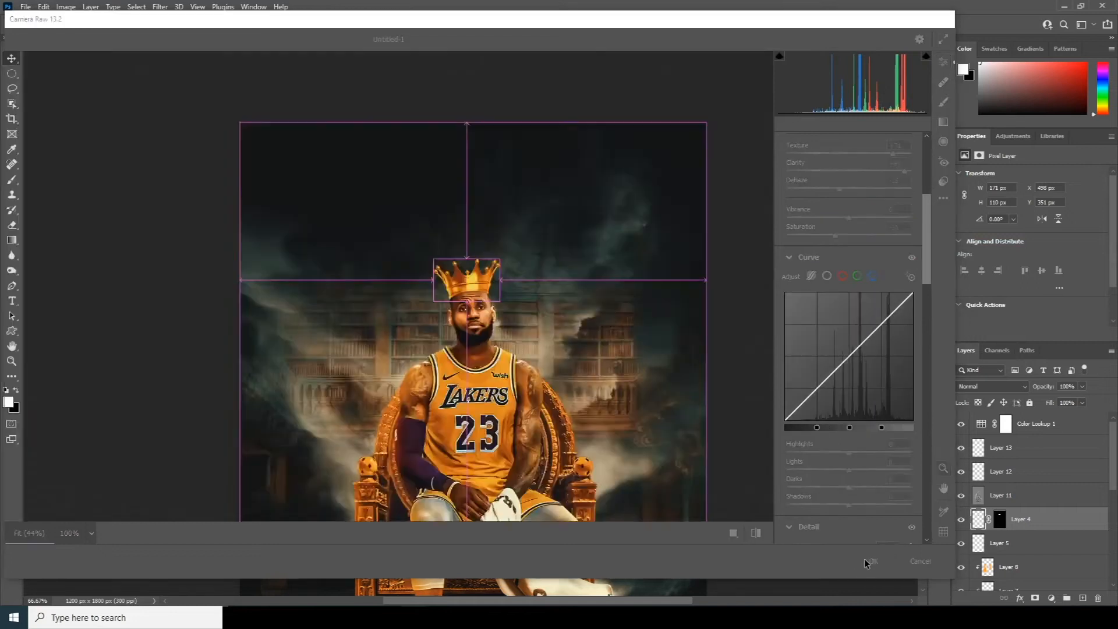
left_click(865, 560)
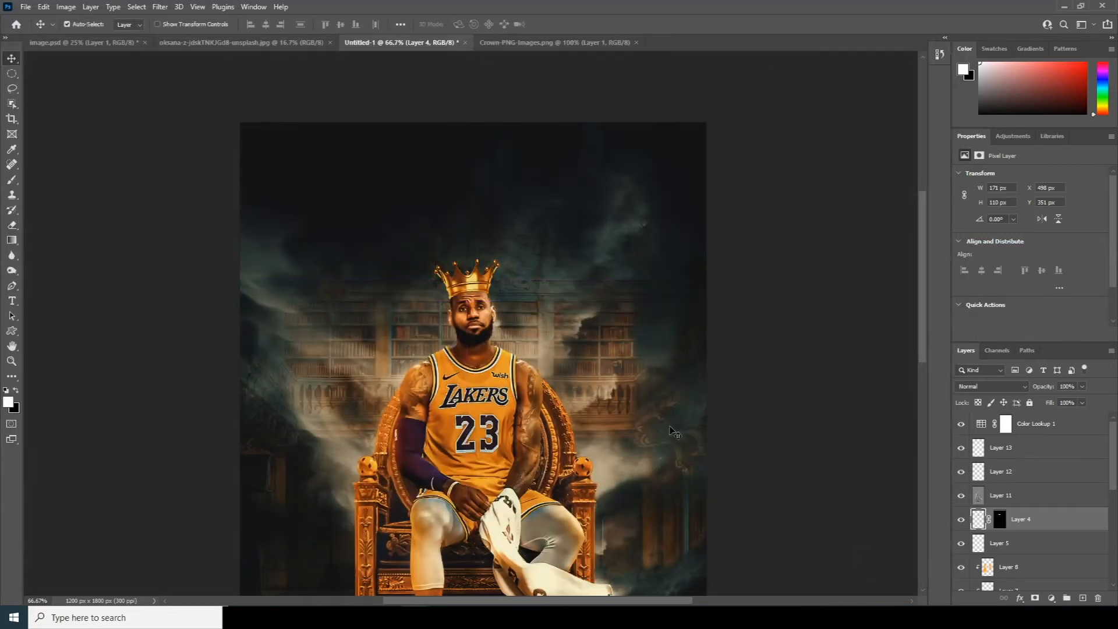
Step: Add a new layer above Layer 13, set its blend mode to Screen, and ready the Brush tool
key("ctrl+minus")
key("ctrl+minus")
key("ctrl+minus")
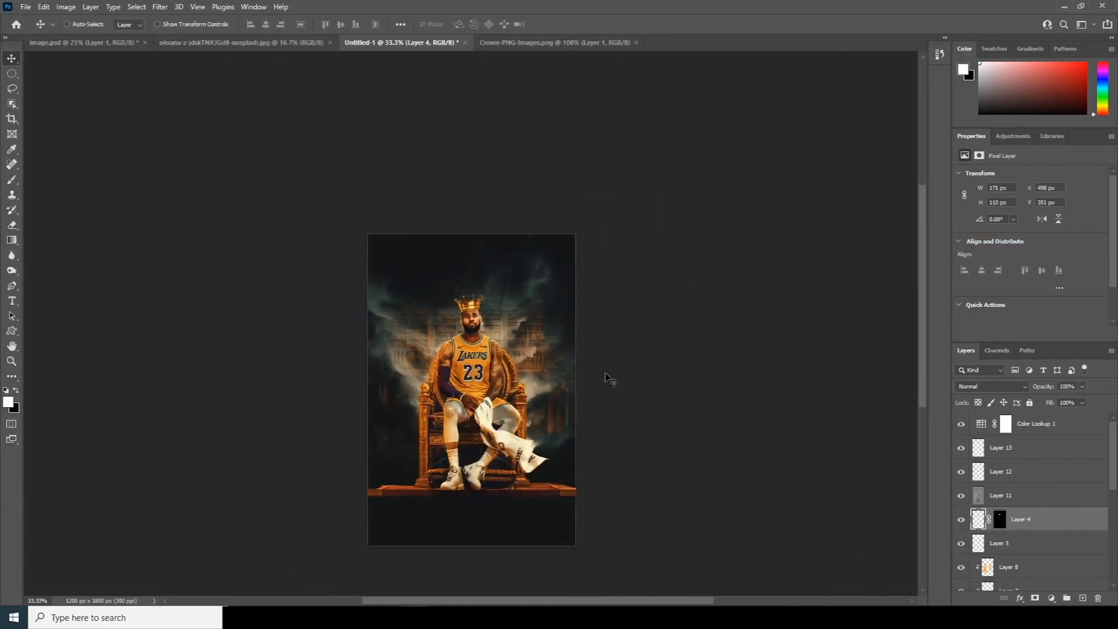
key("ctrl+plus")
key("ctrl+plus")
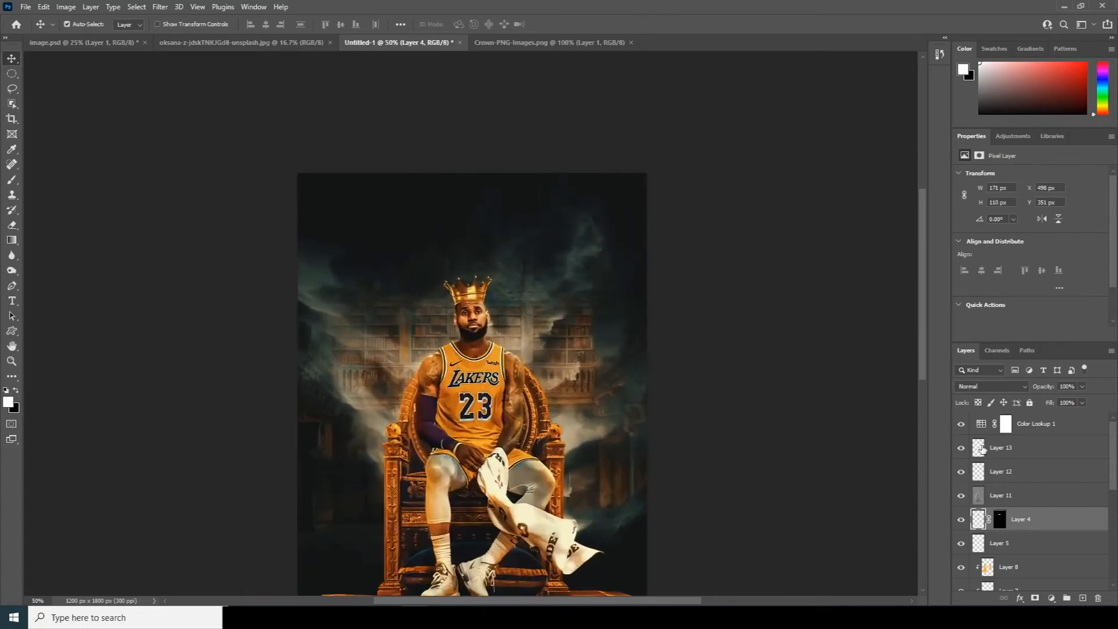
left_click(983, 448)
left_click(1082, 598)
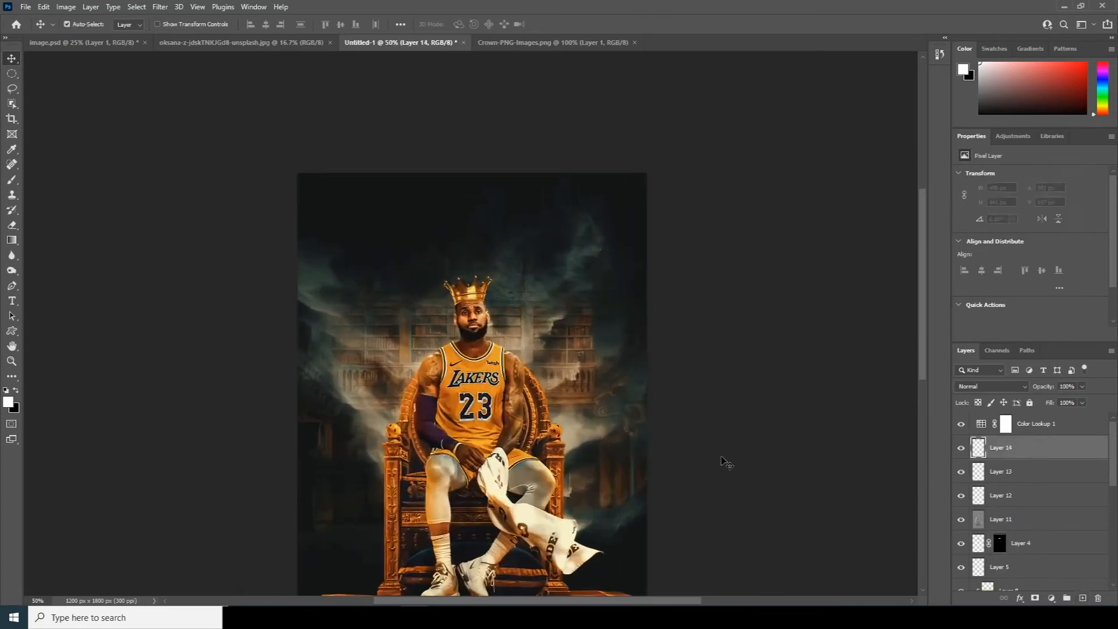
key("b")
key("ctrl+plus")
key("ctrl+plus")
key("ctrl+plus")
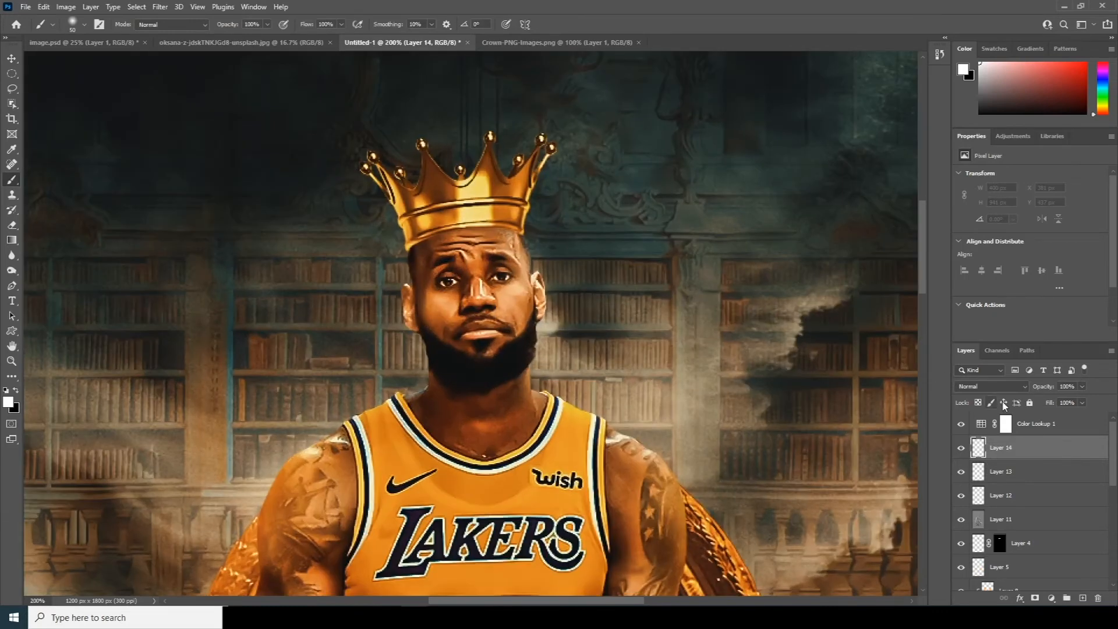
left_click(992, 386)
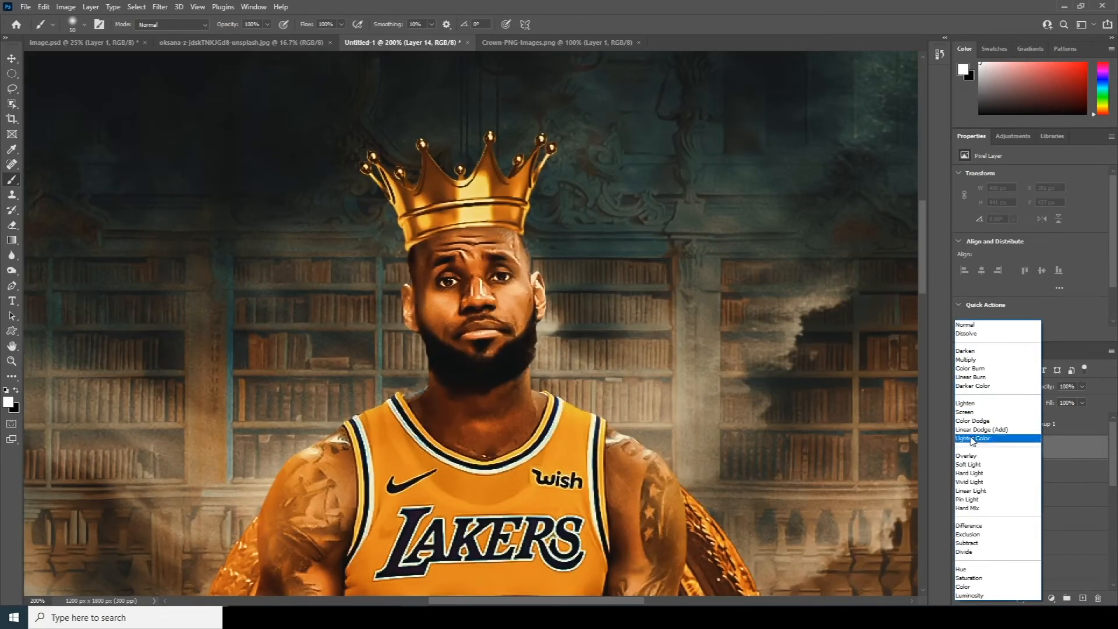
left_click(964, 412)
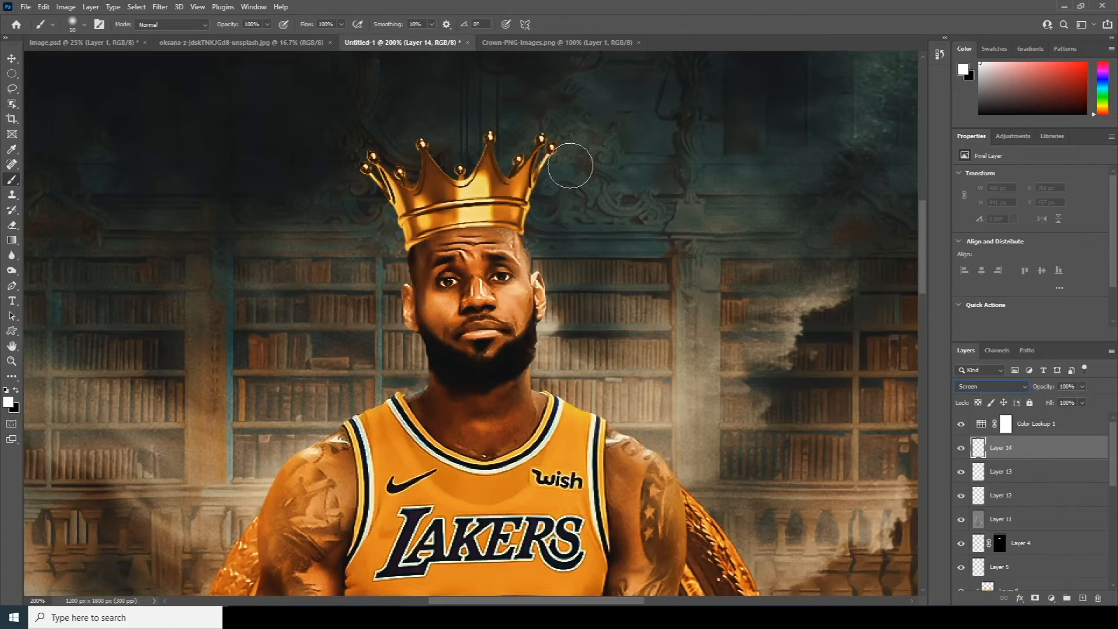
Step: Paint white glow beside and across the crown on the Screen layer and set the layer's opacity to 29%
left_click(562, 164)
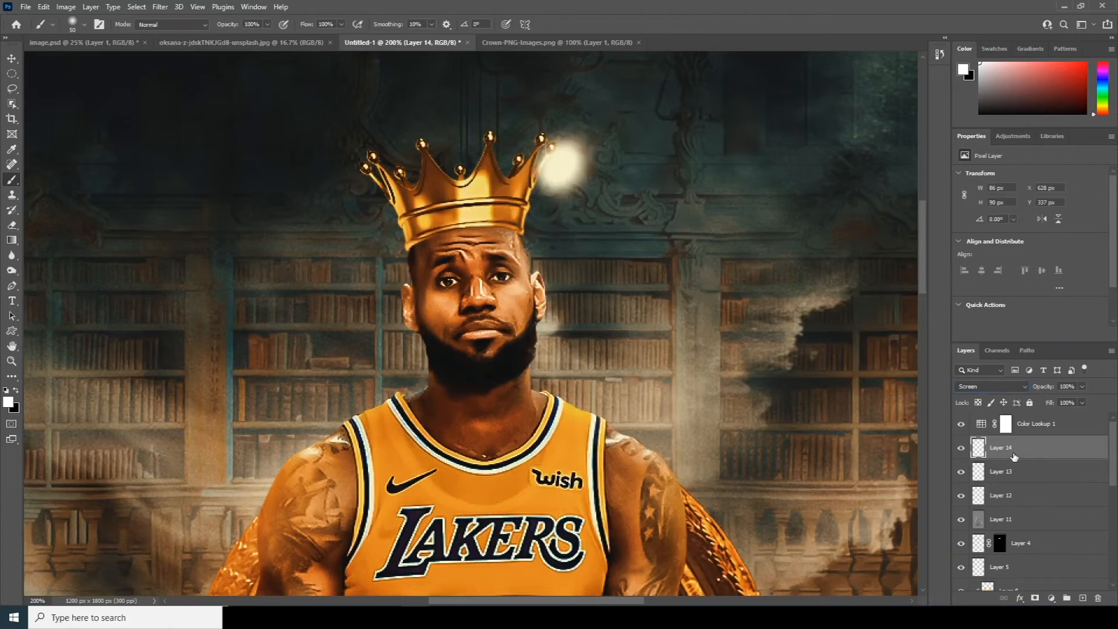
left_click_drag(1054, 404, 1047, 404)
left_click(519, 189)
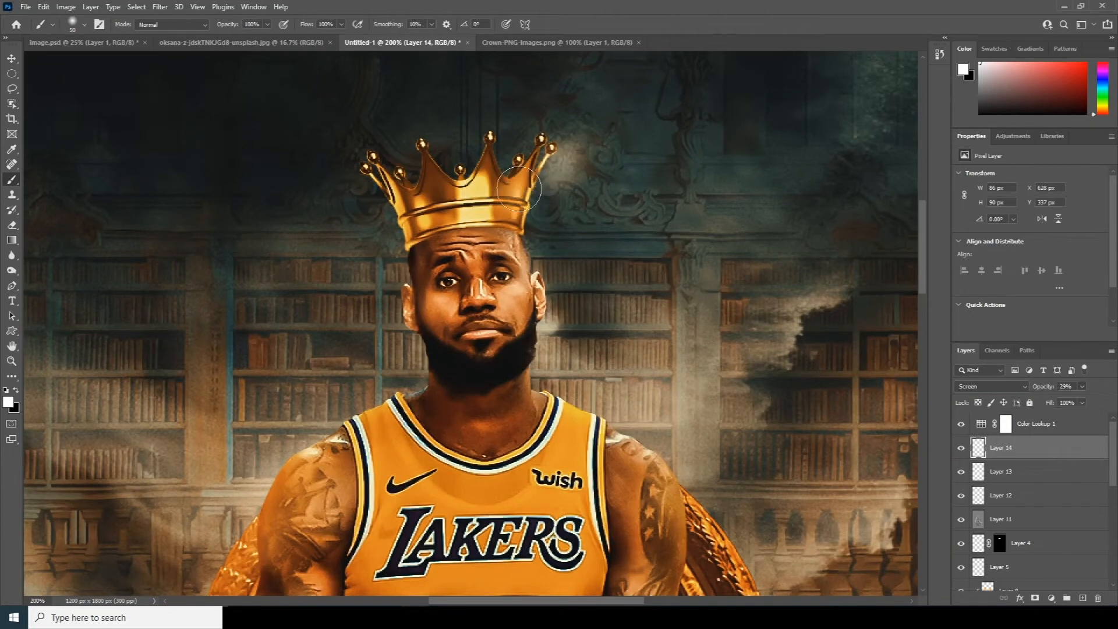
mouse_move(435, 186)
left_mouse_down()
mouse_move(392, 204)
mouse_move(469, 199)
mouse_move(532, 217)
mouse_move(514, 212)
mouse_move(559, 197)
mouse_move(568, 229)
left_mouse_up()
Step: Erase the glow that spills outside the crown with a soft 40 px eraser
key("e")
key("bracketleft")
key("bracketleft")
key("bracketleft")
key("bracketleft")
key("bracketleft")
key("bracketleft")
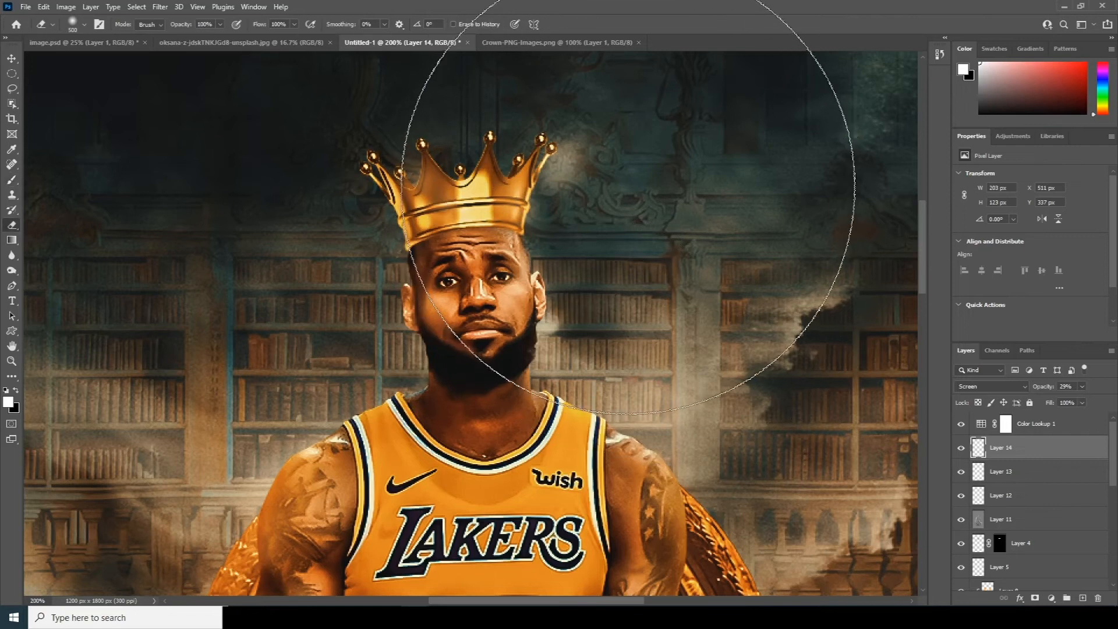
key("bracketleft")
key("bracketleft")
key("bracketleft")
key("bracketleft")
key("bracketleft")
key("bracketleft")
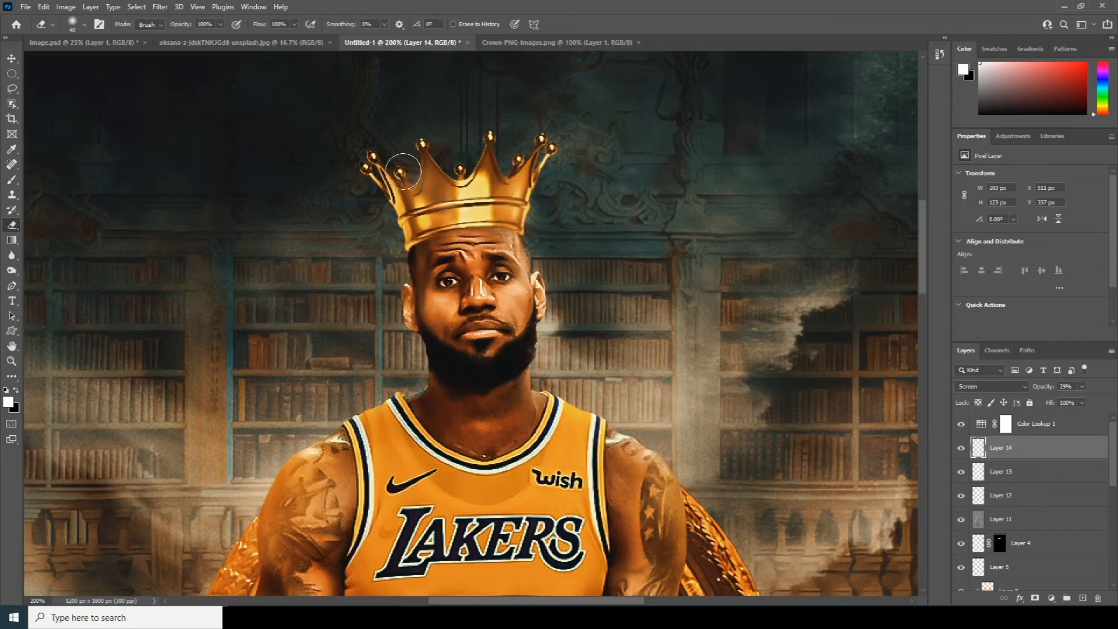
Step: Compare the crown with and without the glow layer, and review the composition as a whole
left_click(961, 448)
left_click(962, 448)
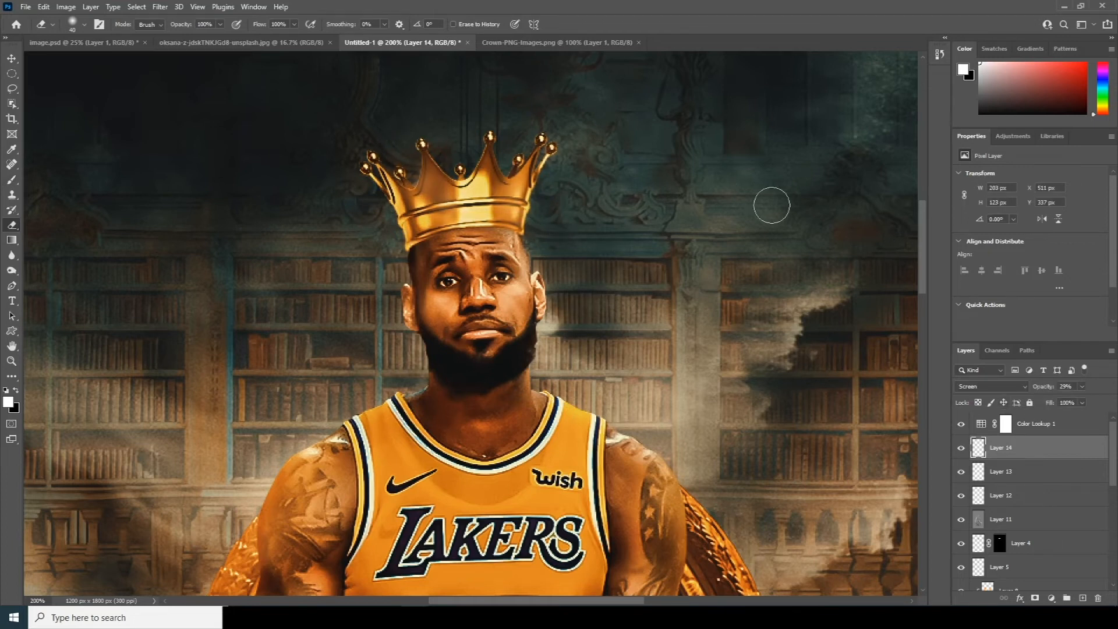
key("ctrl+minus")
key("ctrl+minus")
key("ctrl+minus")
key("ctrl+minus")
key("ctrl+minus")
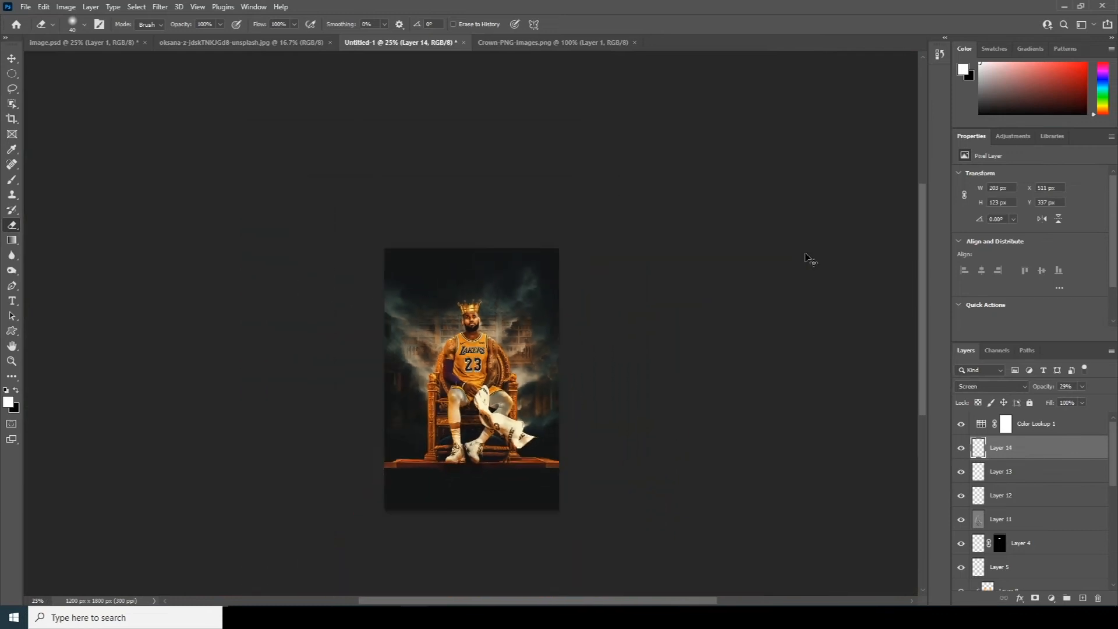
key("ctrl+plus")
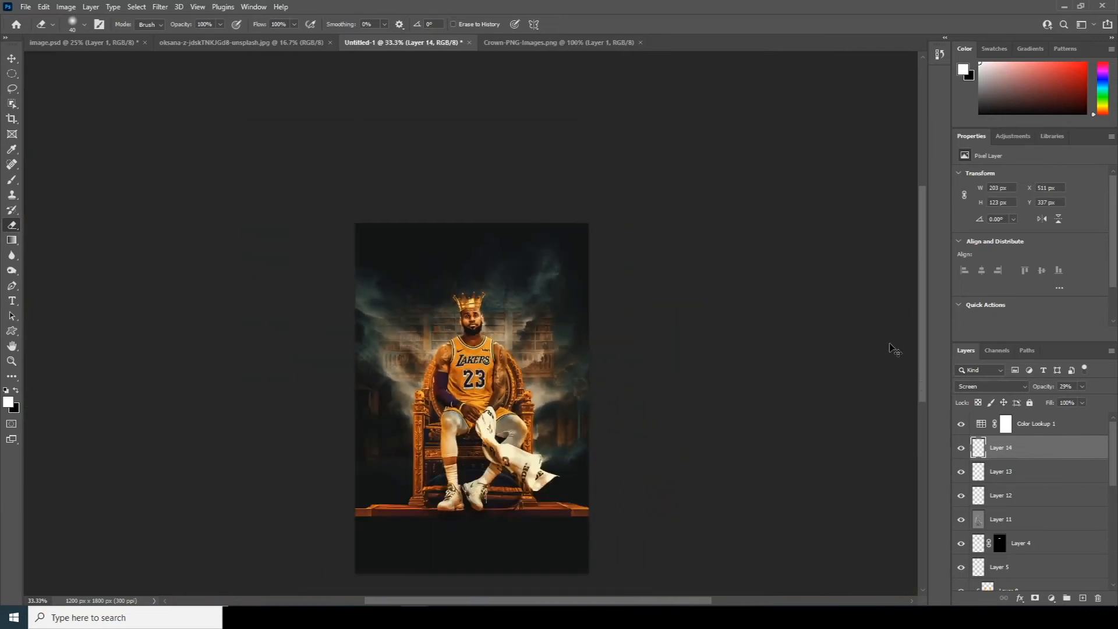
left_click_drag(920, 353, 922, 386)
key("ctrl+plus")
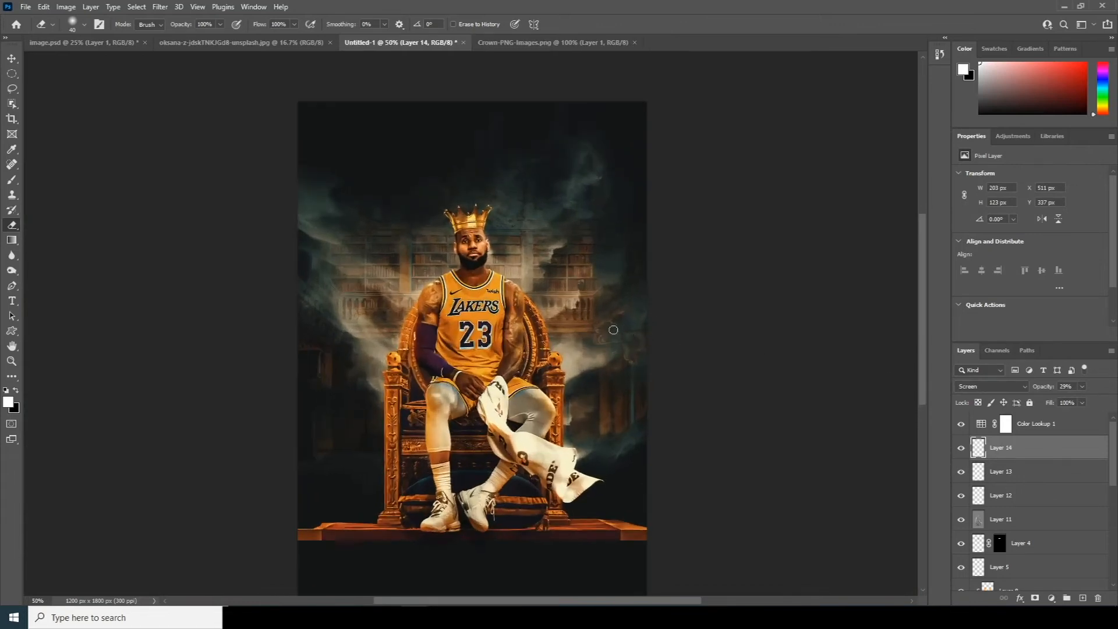
Step: Create a wide Lorem ipsum paragraph text box across the player's head in Rawk Brush at 4 pt
key("t")
left_click(341, 256)
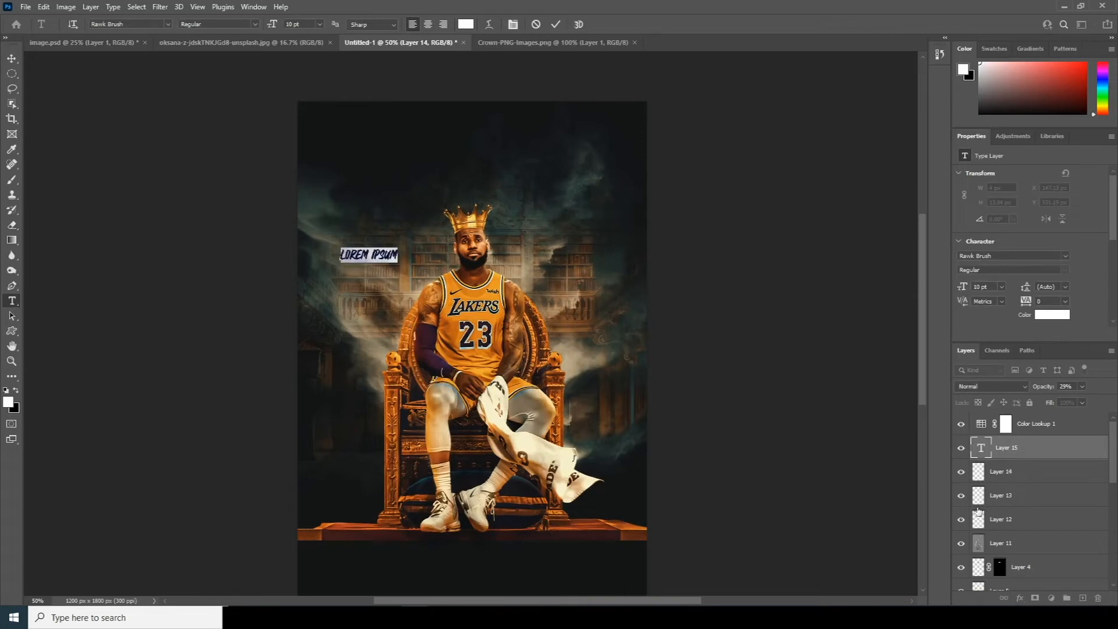
key("Escape")
left_click_drag(324, 226, 635, 300)
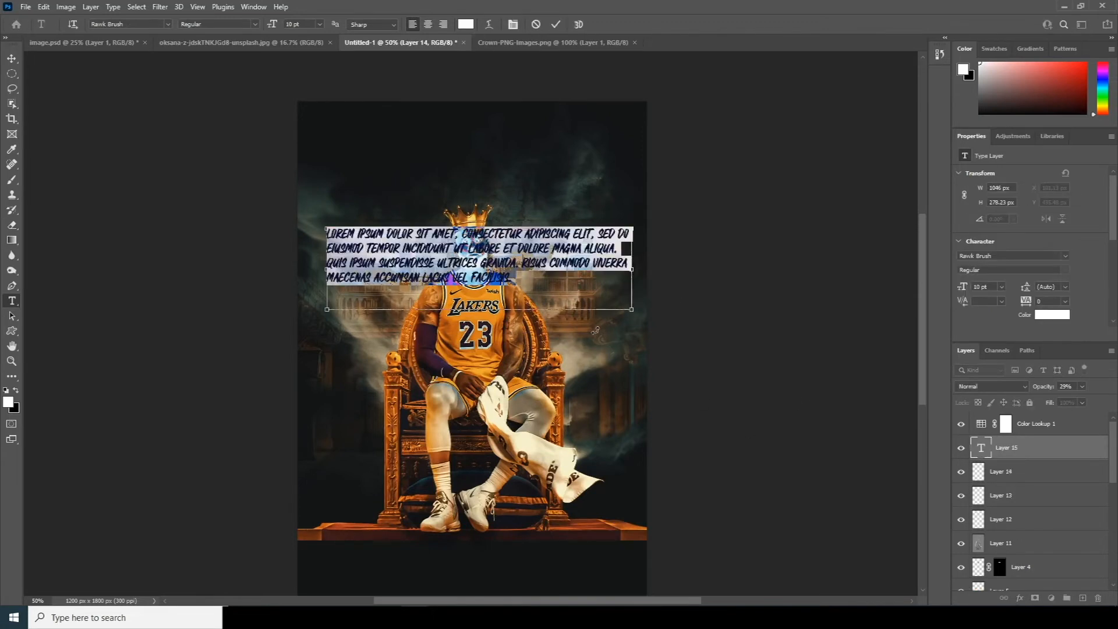
double_click(985, 287)
type("4")
key("Return")
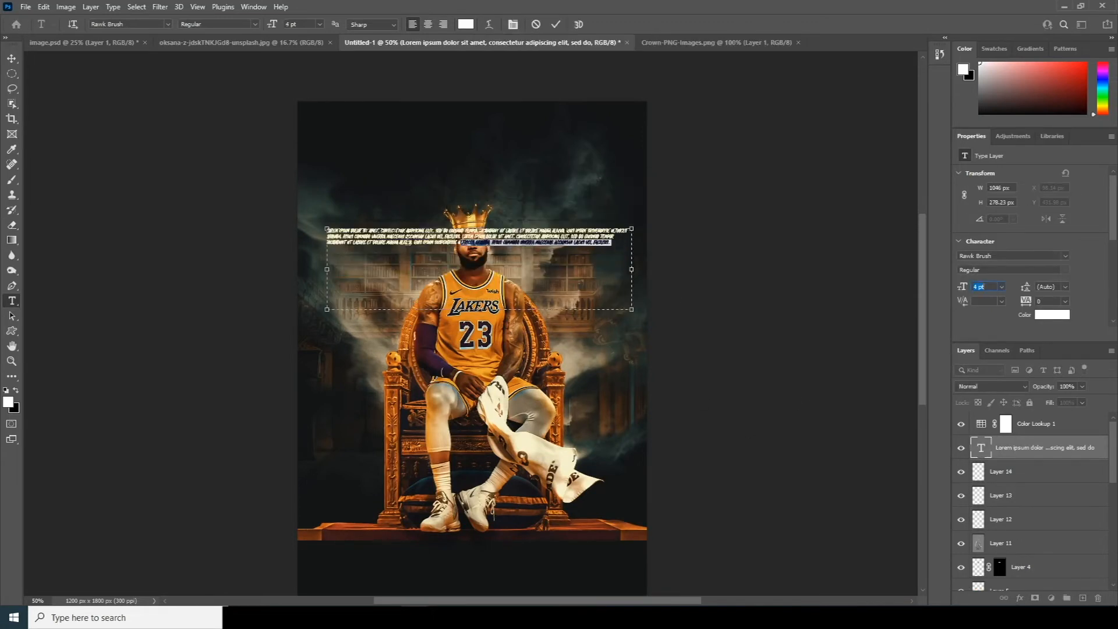
Step: Move the text layer directly above Layer 2 and tilt the text block to about -12.85° in the background behind the player
left_click(12, 58)
left_click_drag(1025, 447, 997, 520)
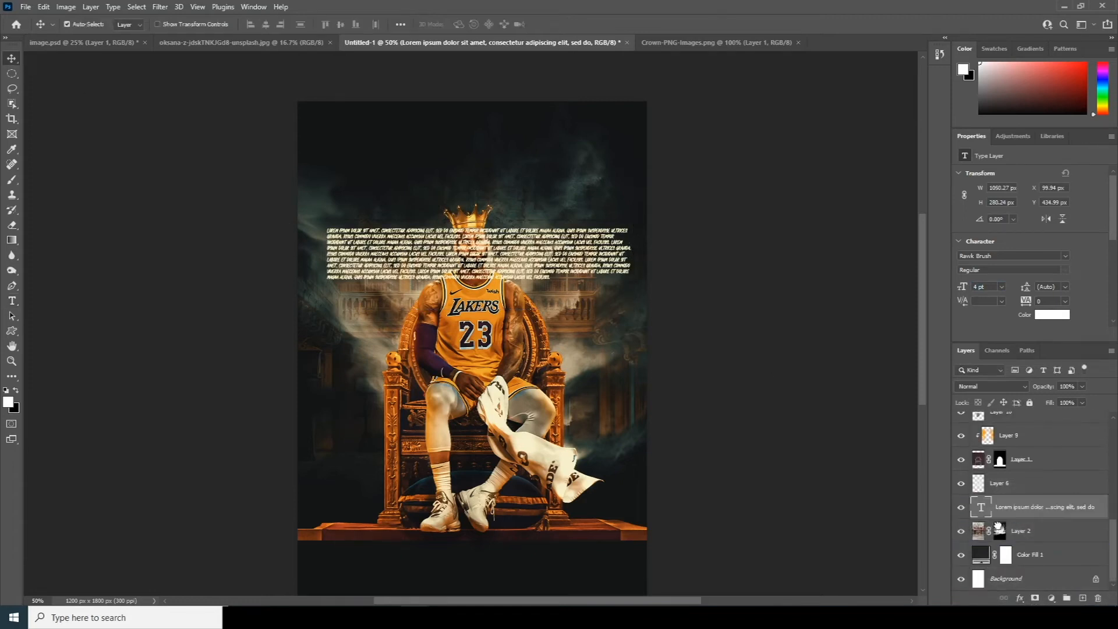
key("ctrl+t")
left_click_drag(644, 356, 659, 317)
left_click_drag(558, 244, 626, 201)
key("Return")
Step: Duplicate the tilted text block, place the copy behind the crown toward the upper right, and nudge it up 6 px
key("ctrl+t")
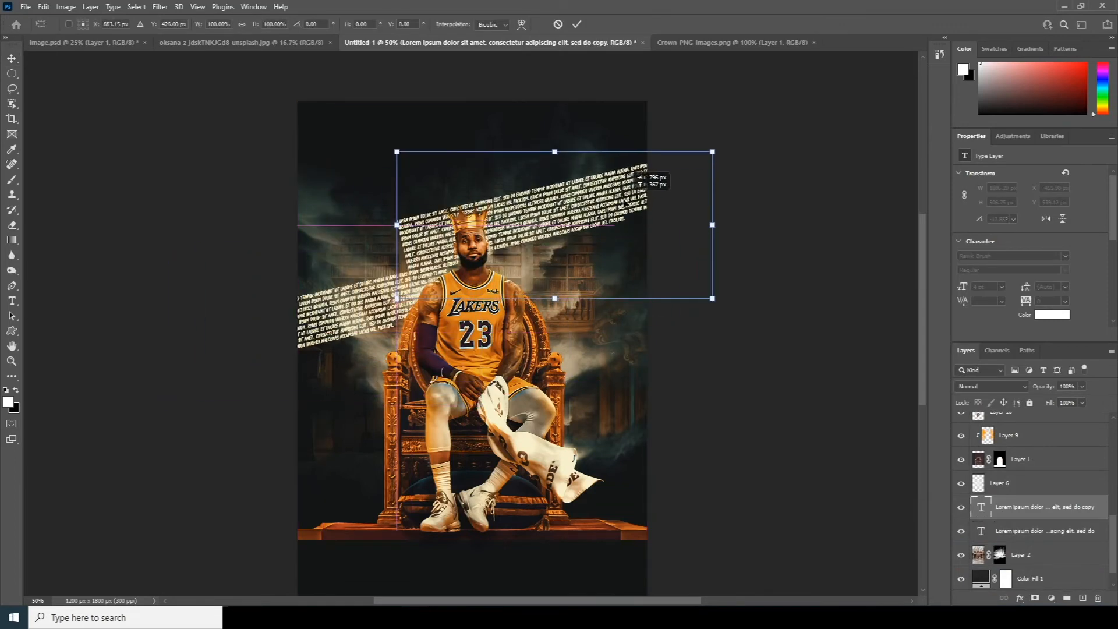
key("Return")
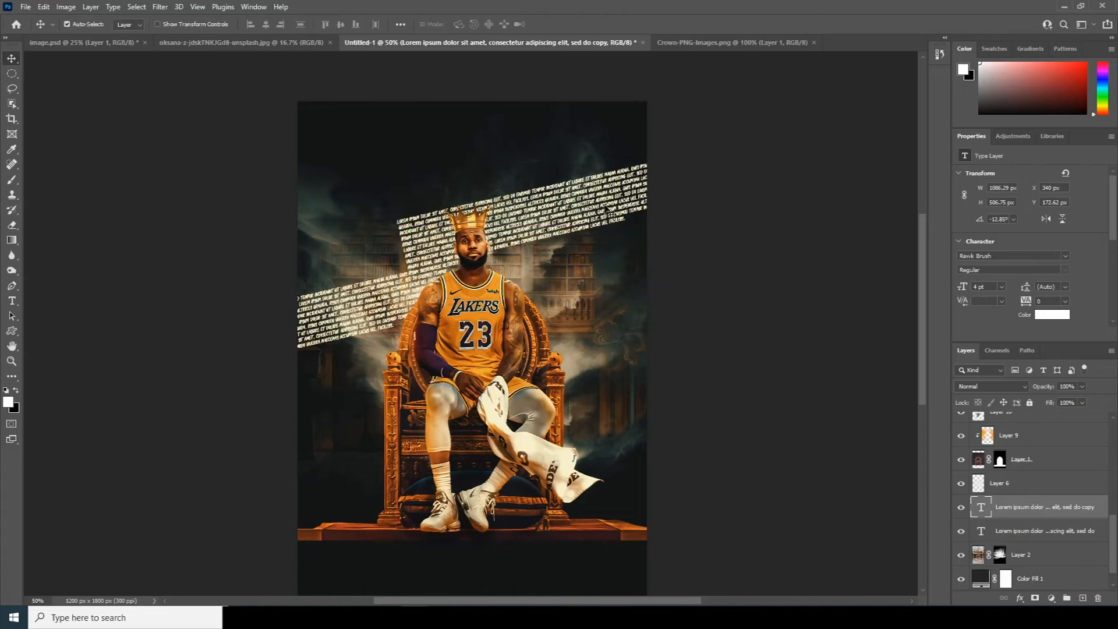
key("Up")
key("Up")
key("Up")
key("Up")
key("Up")
key("Up")
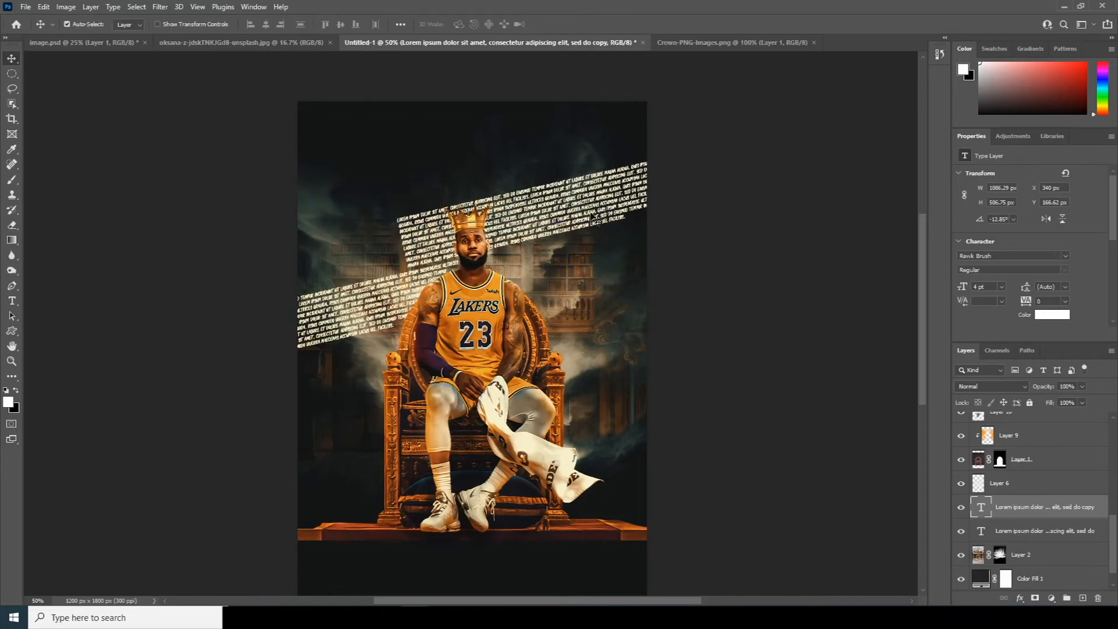
Step: Make four more copies of the tilted text block and spread them over the background around the player and throne
key("ctrl+j")
key("ctrl+t")
left_click_drag(577, 228, 531, 174)
key("Return")
key("ctrl+j")
key("ctrl+t")
key("Return")
key("ctrl+j")
key("ctrl+t")
key("Return")
key("ctrl+j")
key("ctrl+t")
key("Return")
Step: Select all six Lorem ipsum text layers and lower their opacity to 41%
scroll(1037, 506, "down", 3)
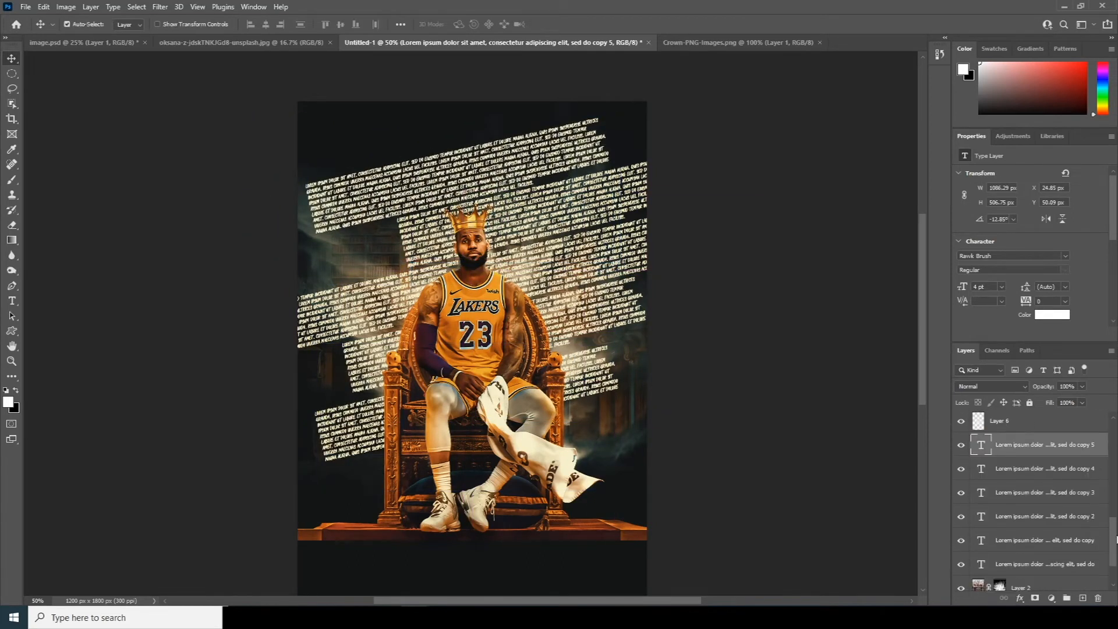
left_click(1043, 538, "shift")
left_click_drag(1083, 386, 1052, 404)
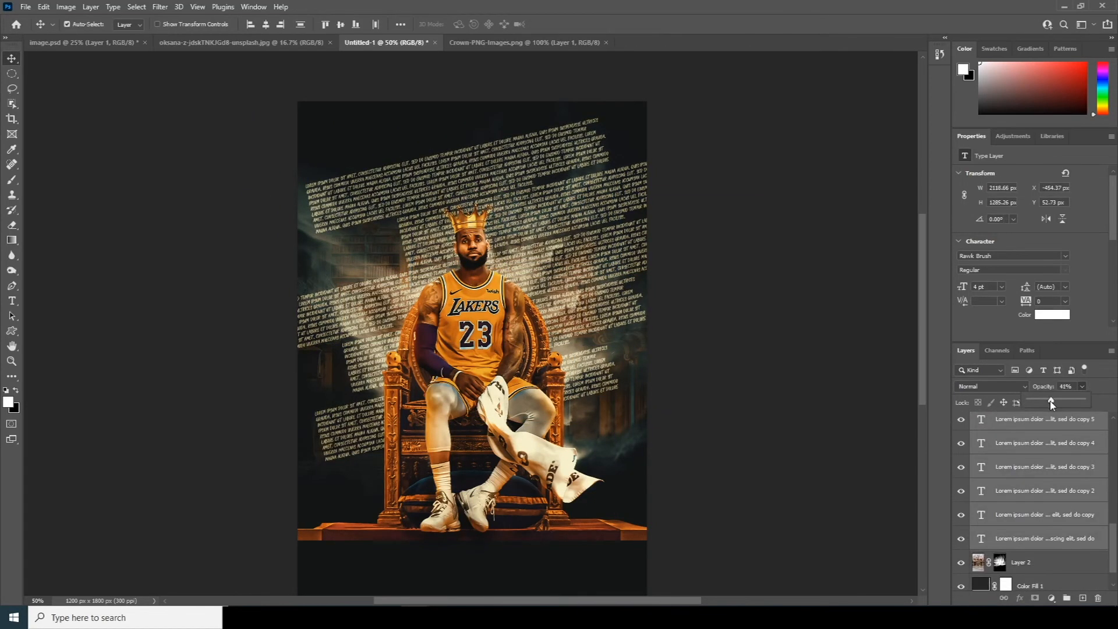
Step: Group Layer 2 with all the layers above it, and give the group an inverted, fully black layer mask
left_click(1077, 561)
scroll(984, 558, "down", 1)
left_click(981, 532)
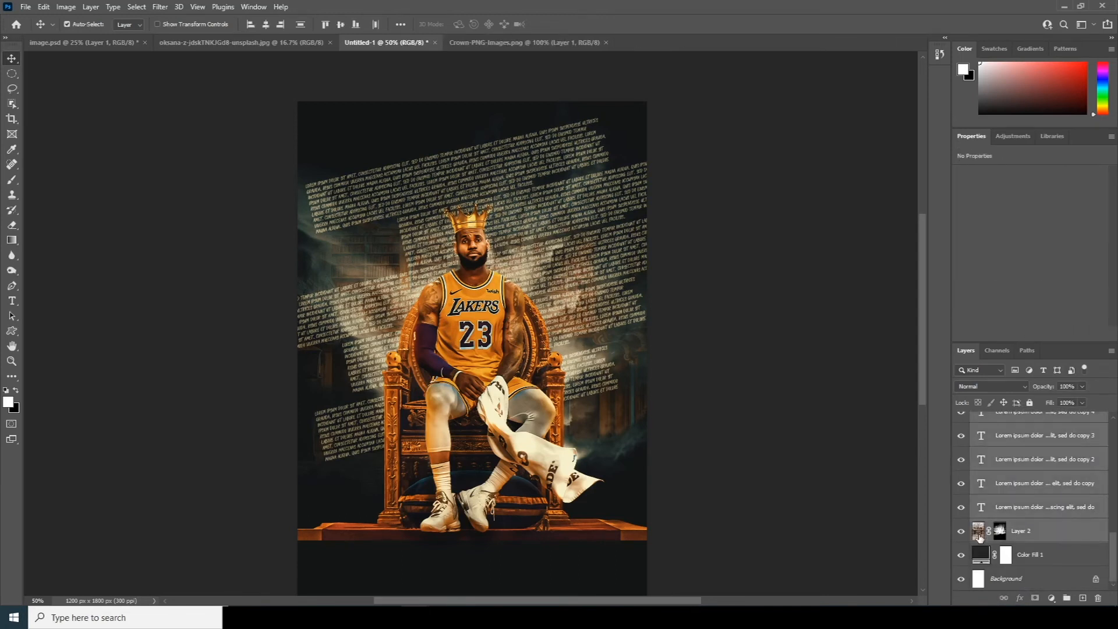
key("ctrl+g")
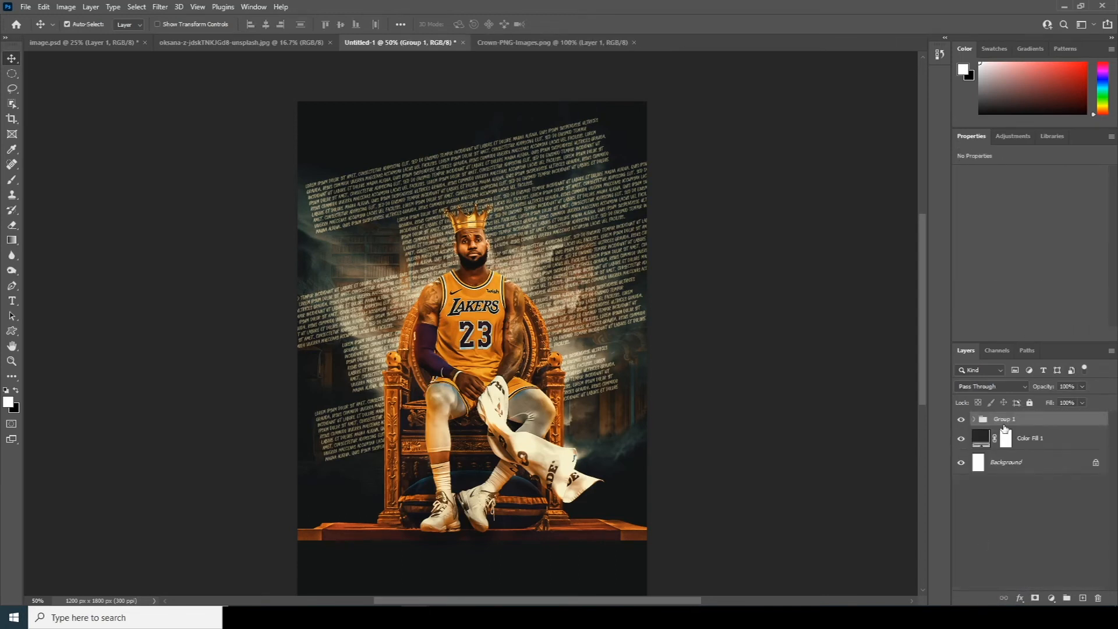
left_click(1035, 598)
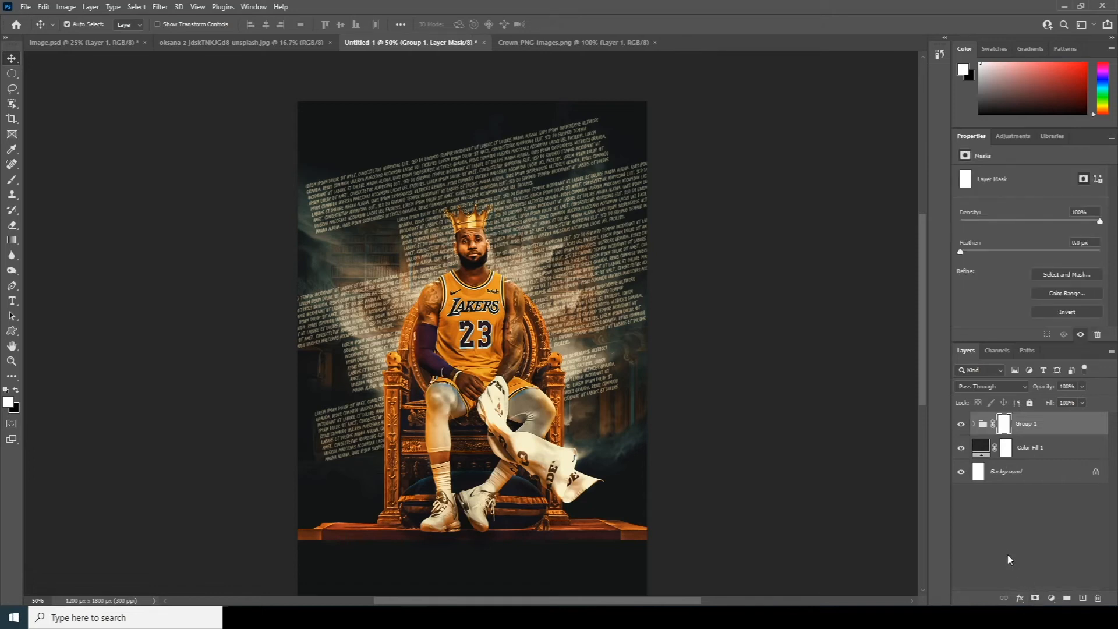
key("ctrl+i")
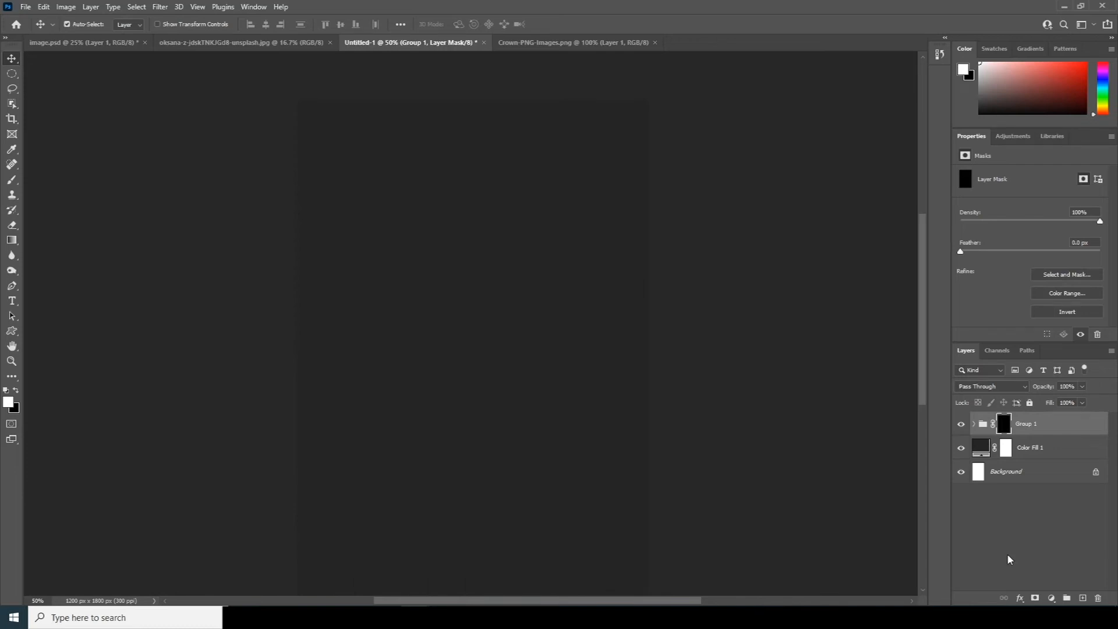
Step: Paint white on the Group 1 mask with the large cloud-shaped brush to reveal the player, upper throne and background text
key("b")
left_click(85, 26)
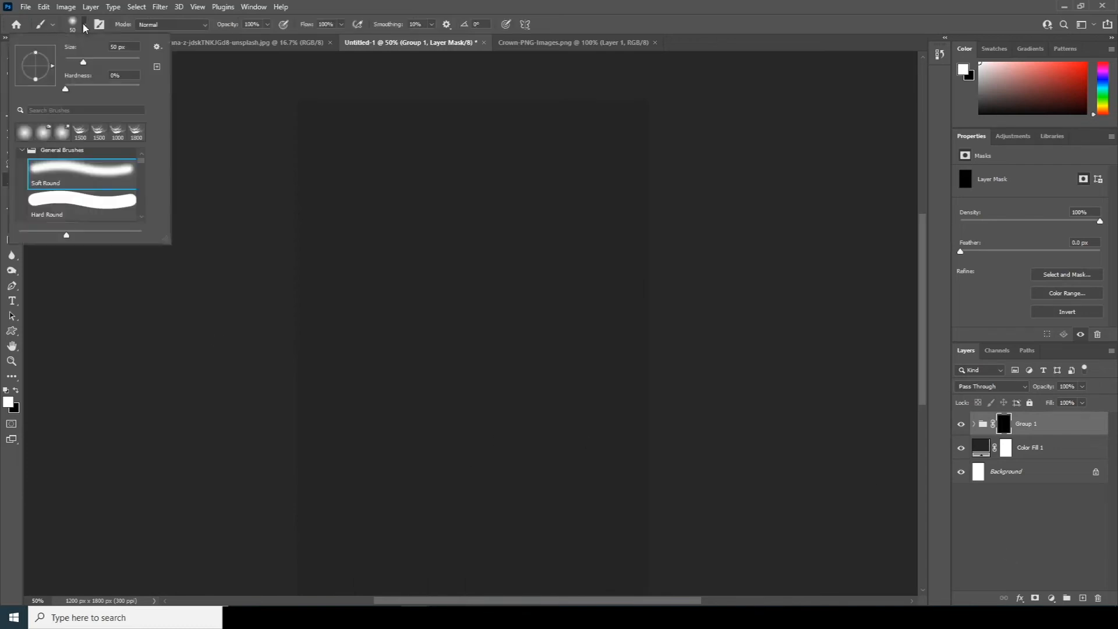
left_click(135, 133)
left_click(1004, 427)
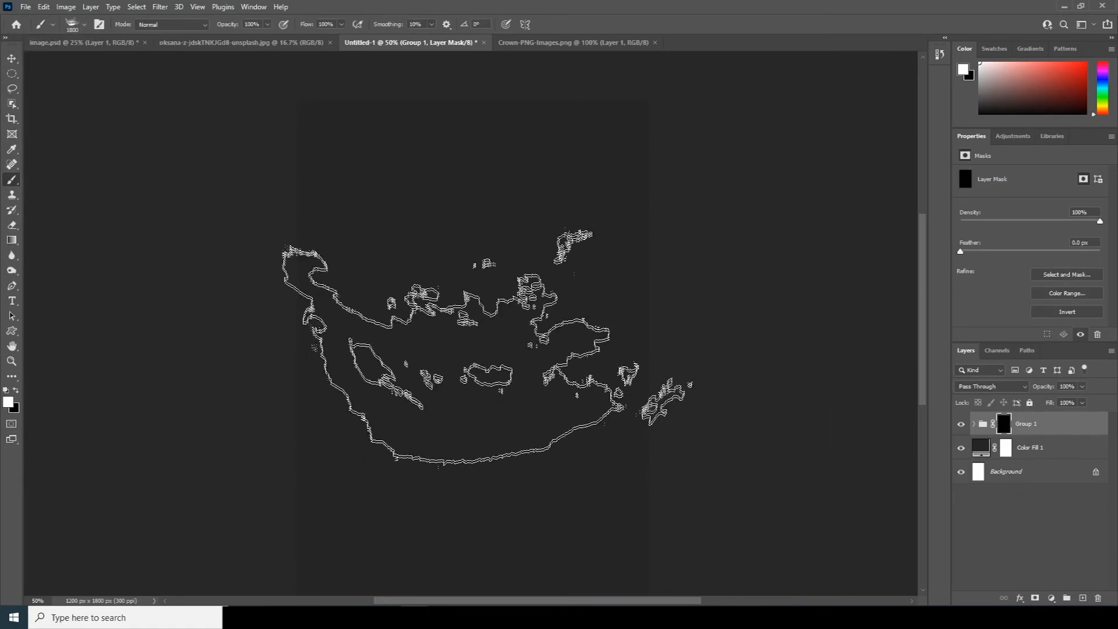
mouse_move(480, 300)
left_mouse_down()
mouse_move(462, 288)
mouse_move(524, 402)
mouse_move(534, 268)
mouse_move(509, 256)
mouse_move(506, 194)
mouse_move(449, 206)
left_mouse_up()
key("bracketleft")
key("bracketleft")
key("bracketleft")
key("bracketleft")
key("bracketleft")
key("bracketleft")
key("bracketleft")
key("bracketleft")
key("bracketright")
key("bracketright")
key("bracketright")
mouse_move(577, 391)
left_mouse_down()
mouse_move(486, 238)
mouse_move(448, 256)
left_mouse_up()
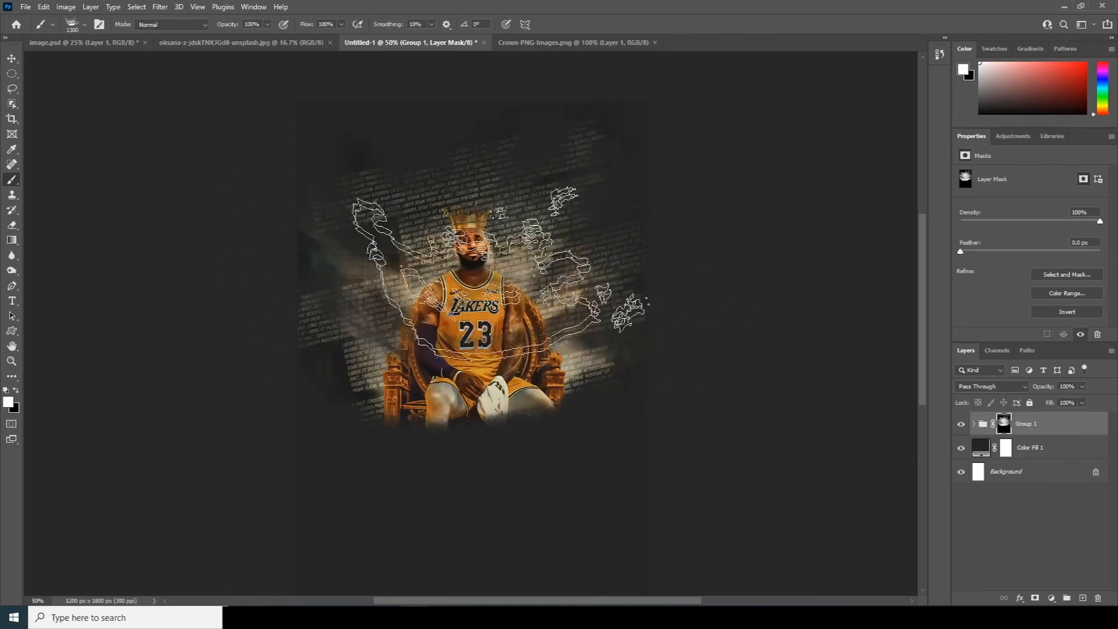
Step: Enlarge the cloud brush to 1700 px and reveal the lower throne, shoes and platform on the Group 1 mask
key("bracketright")
key("bracketright")
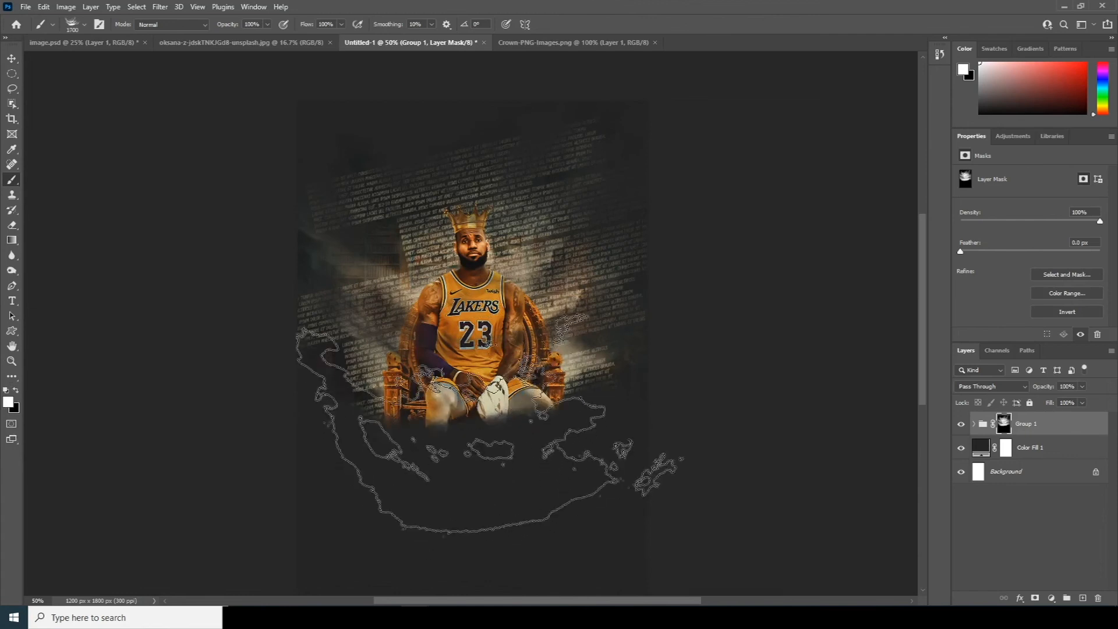
left_click_drag(486, 461, 699, 512)
left_click_drag(684, 466, 816, 541)
key("bracketleft")
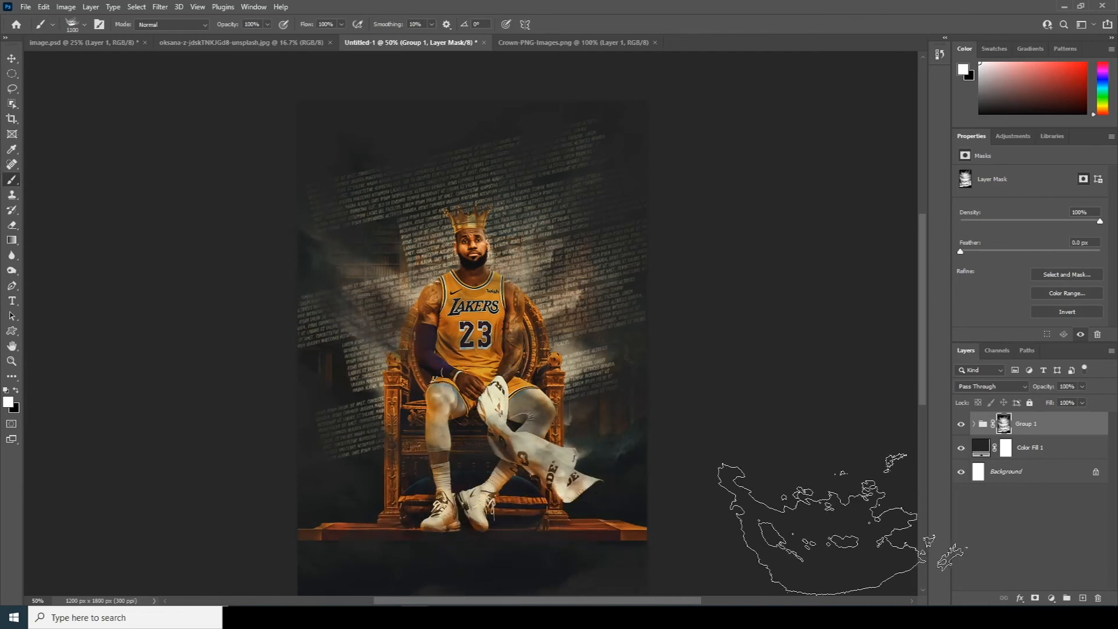
Step: Refine the Group 1 mask with the cloud brush at a 28° angle, fading the platform and outer edges with black and white
key("ctrl+minus")
left_click(75, 24)
key("Return")
key("x")
key("bracketright")
key("bracketright")
key("bracketright")
key("bracketright")
key("bracketright")
key("bracketright")
key("bracketright")
key("bracketright")
key("x")
key("ctrl+plus")
key("v")
key("b")
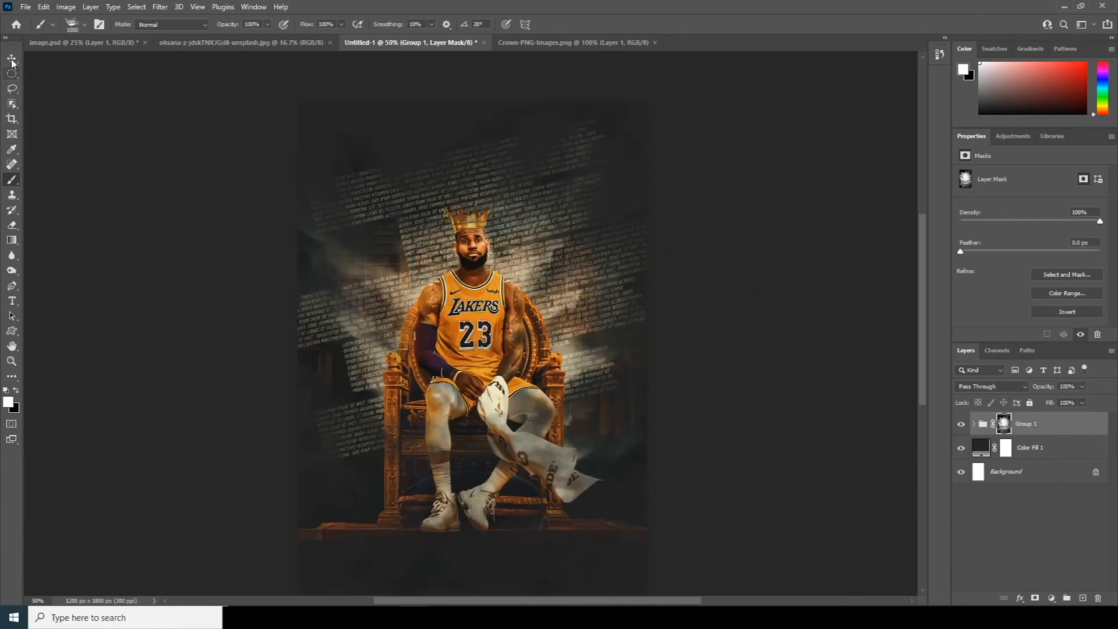
Step: Select all six Lorem ipsum text layers inside Group 1 and lower their opacity to 13%
key("v")
left_click(974, 424)
left_click_drag(1114, 442, 1114, 550)
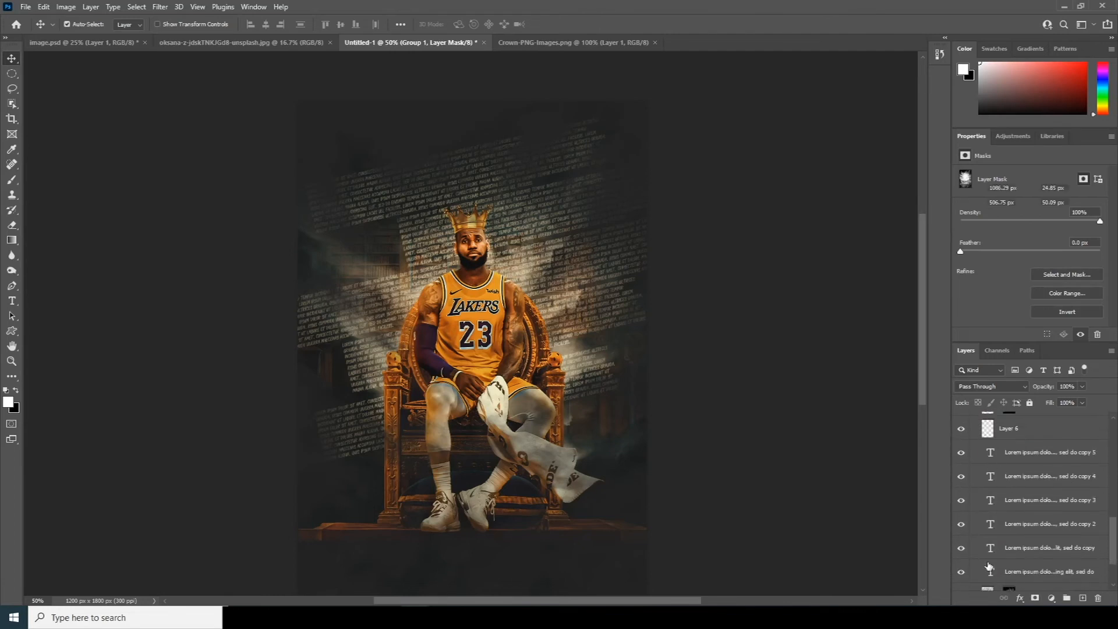
left_click(988, 567)
left_click(1049, 452, "shift")
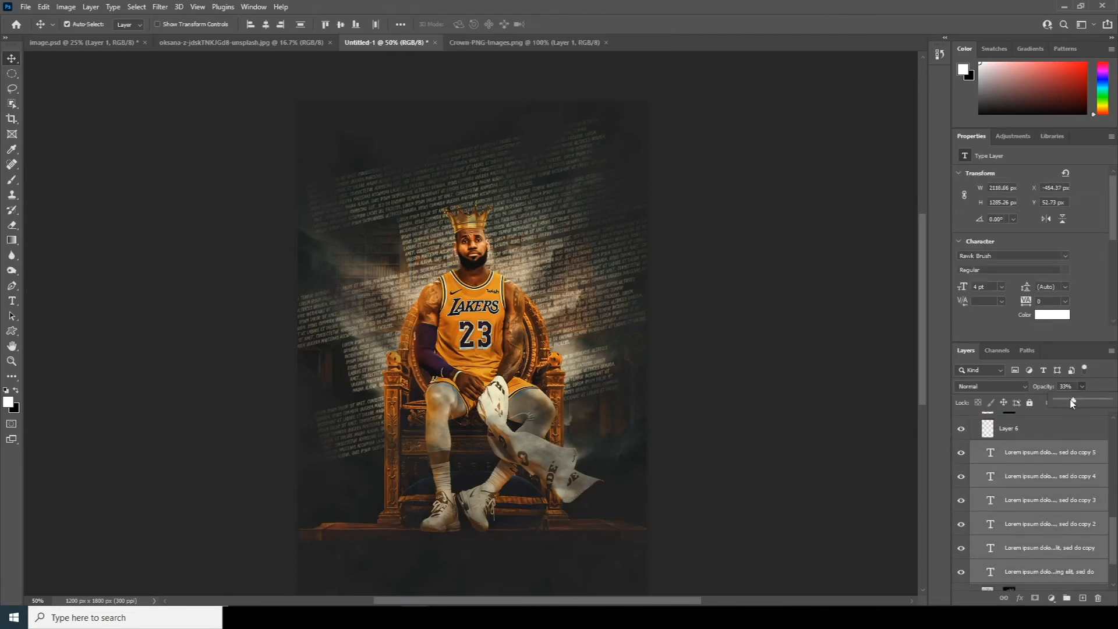
left_click_drag(1073, 403, 1066, 403)
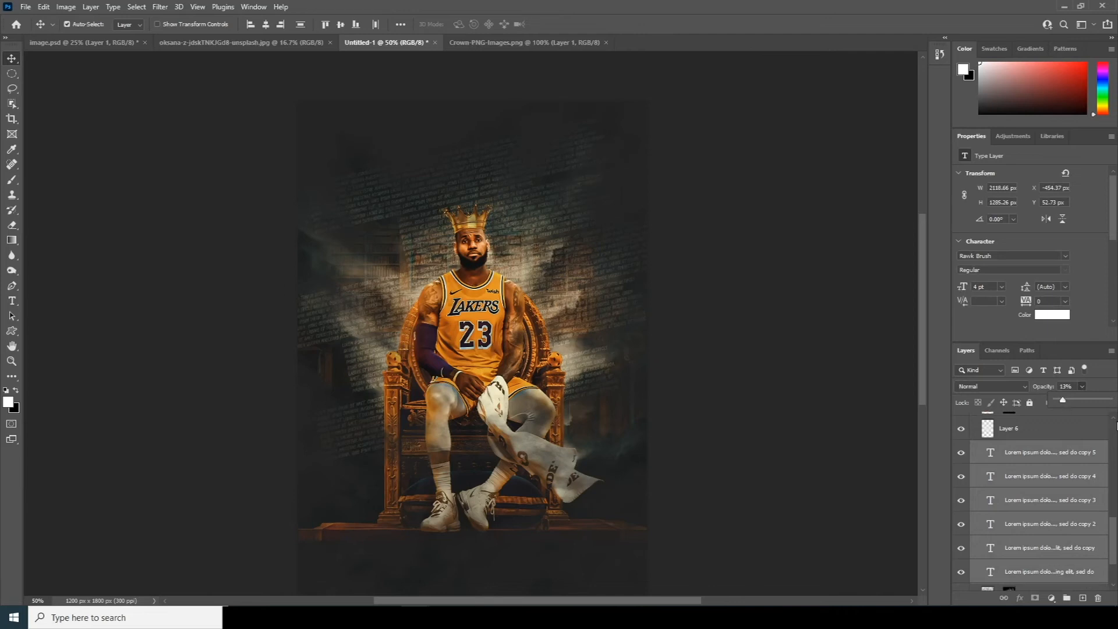
left_click(204, 264)
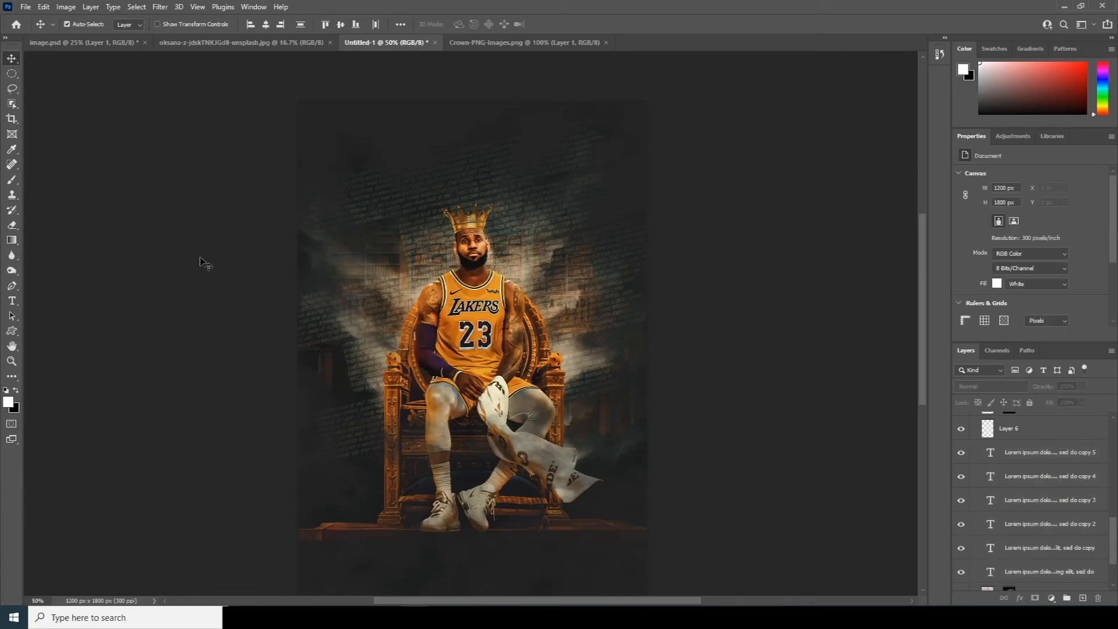
Step: Add the title KING in Rawk Brush, scale it to about 112 pt over the player's legs, and stack it above Layer 14
left_click(11, 301)
left_click(440, 165)
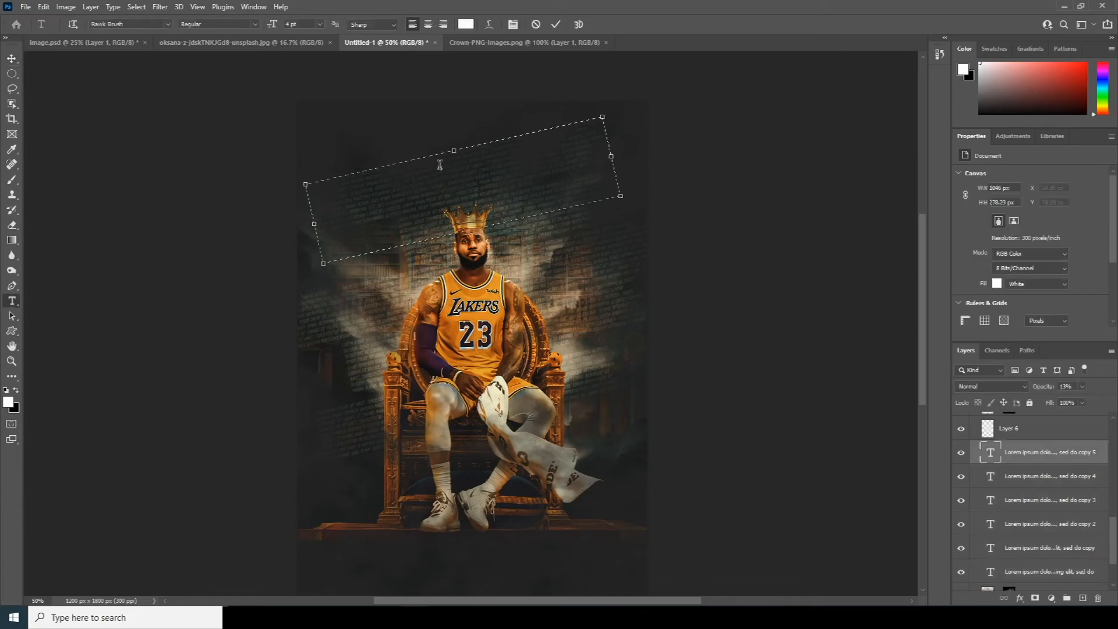
scroll(1046, 458, "up", 3)
left_click(1029, 477)
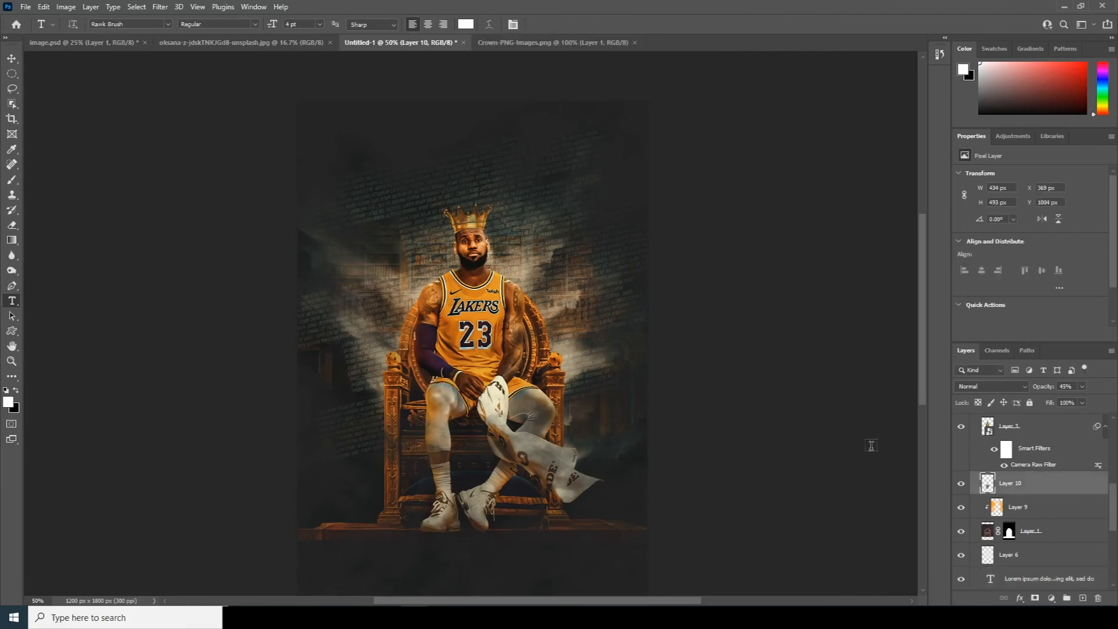
left_click(12, 61)
key("ctrl+t")
left_click_drag(383, 101, 582, 557)
key("Return")
mouse_move(1008, 484)
left_mouse_down()
mouse_move(1000, 403)
mouse_move(1001, 471)
left_mouse_up()
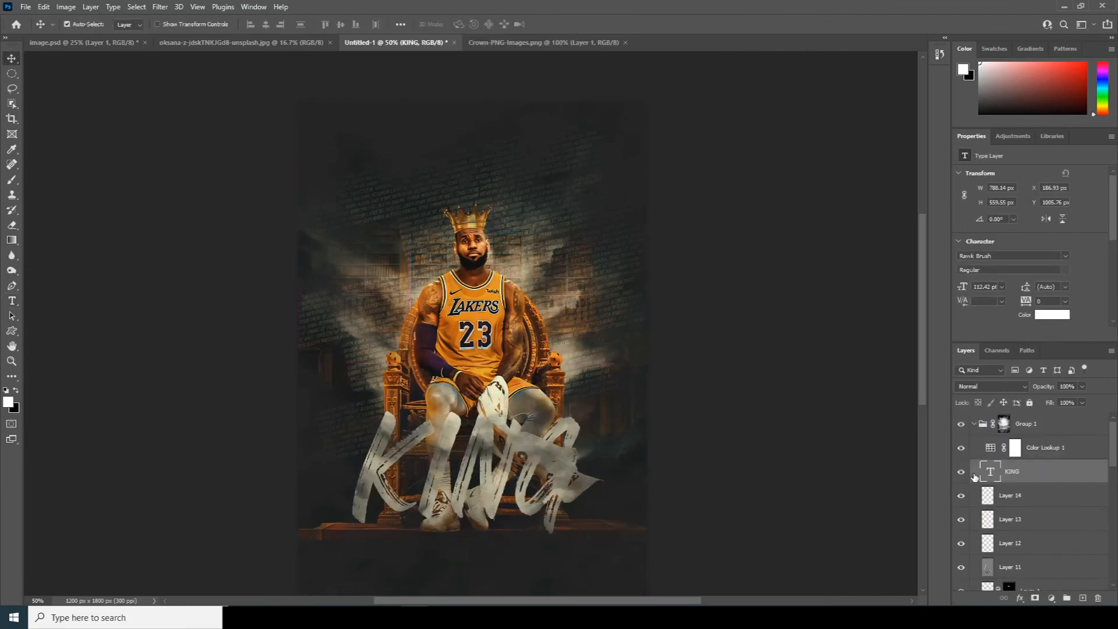
Step: Shrink the KING title to about 67 pt above the crown, then duplicate it as a second line reading Lebron beneath it
key("ctrl+t")
left_click_drag(583, 539, 579, 203)
key("Return")
key("ctrl+j")
double_click(990, 474)
type("Lebron")
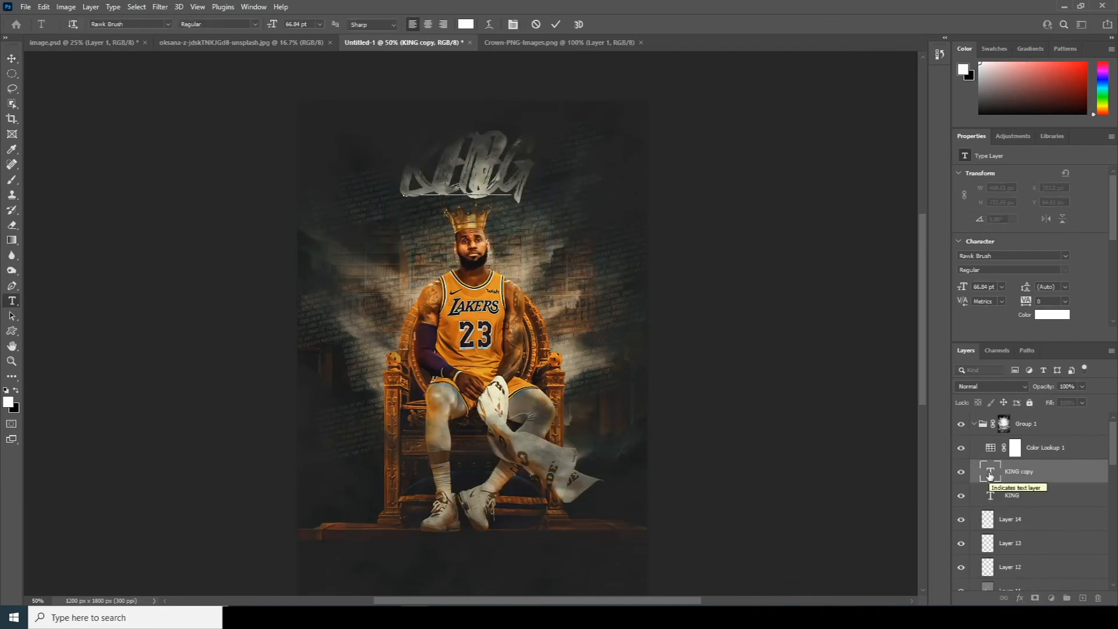
key("ctrl+Return")
key("ctrl+t")
left_click_drag(494, 181, 554, 247)
key("Return")
Step: Scale both title lines down, move them above Group 1 in the stack, and place them centred below the throne
left_click(1012, 495, "shift")
key("ctrl+t")
key("Return")
left_click_drag(1002, 420, 1002, 507)
left_click_drag(491, 245, 497, 529)
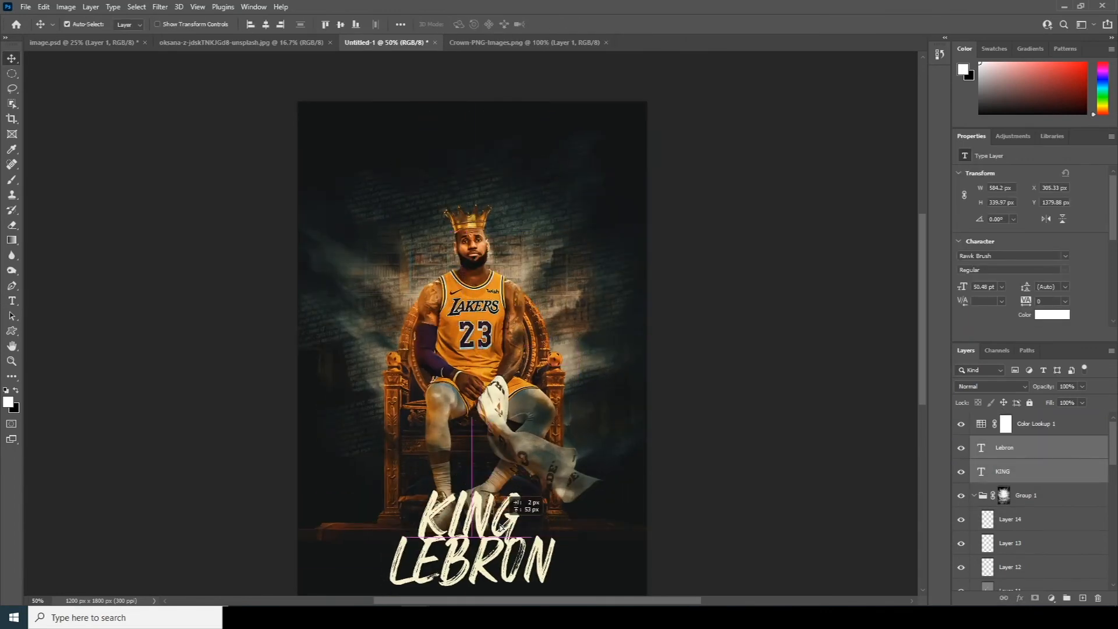
Step: Select the player, throne and effect layers from Layer 14 downward, nudge them up in the poster, and fine-tune the placement
scroll(1025, 513, "down", 3)
left_click(993, 543, "shift")
key("shift+Up")
key("shift+Up")
key("shift+Up")
key("shift+Up")
key("shift+Up")
key("shift+Up")
key("shift+Up")
key("shift+Up")
key("shift+Up")
key("shift+Up")
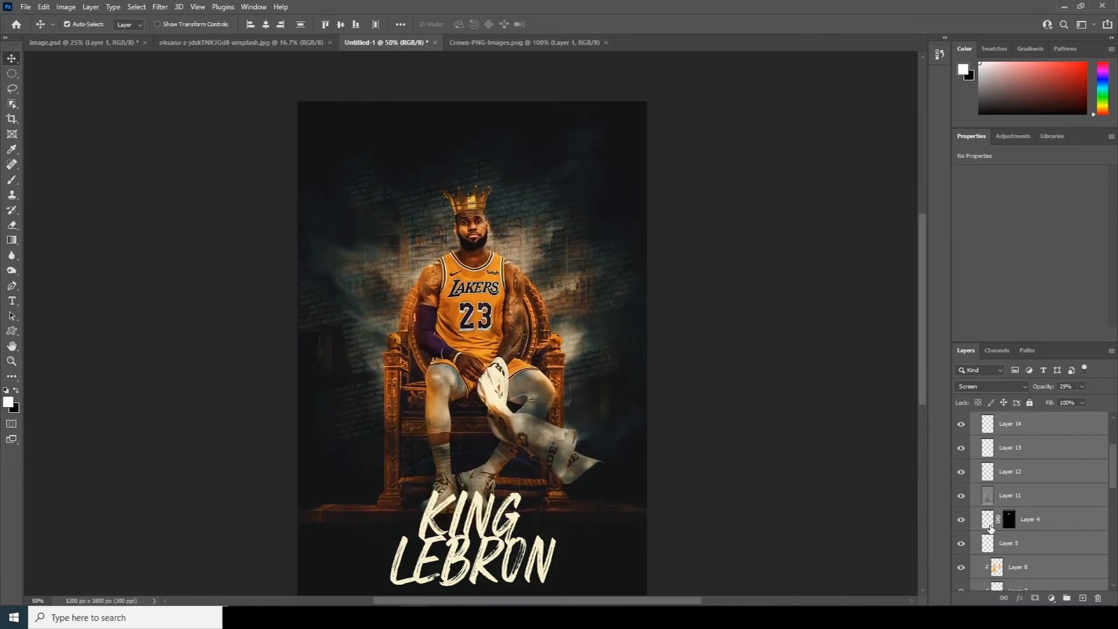
key("ctrl+minus")
key("ctrl+t")
left_click_drag(556, 315, 556, 329)
key("Return")
Step: Bring the lense flare.jpg image into the poster above Layer 2, place it behind the player, and set it to Screen
scroll(1008, 517, "up", 3)
left_click(986, 452)
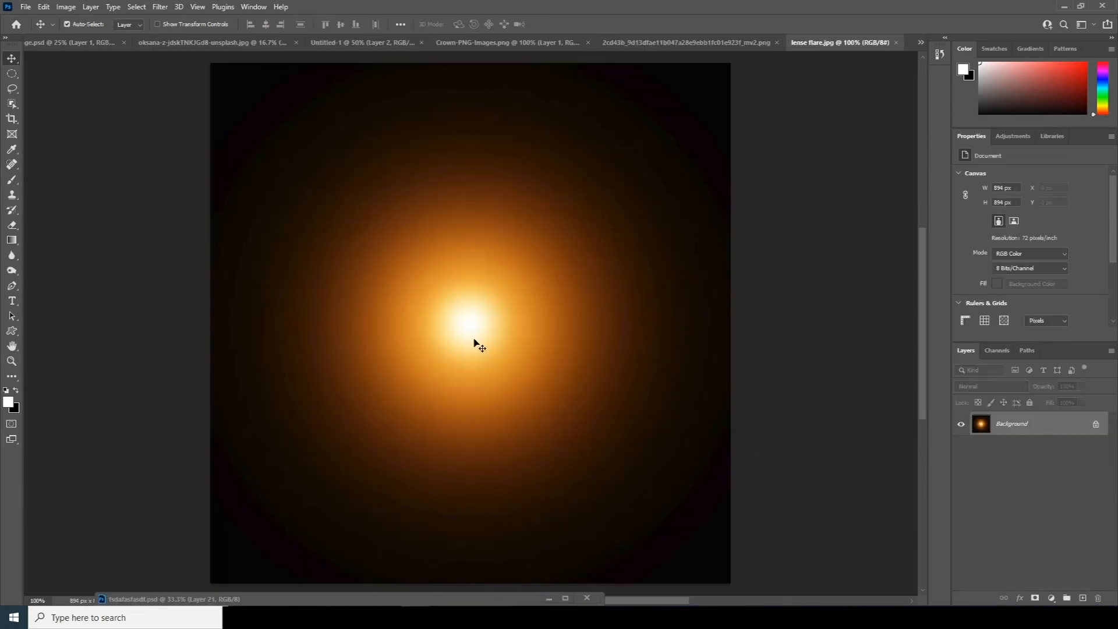
left_click_drag(406, 152, 376, 78)
left_click_drag(454, 254, 449, 261)
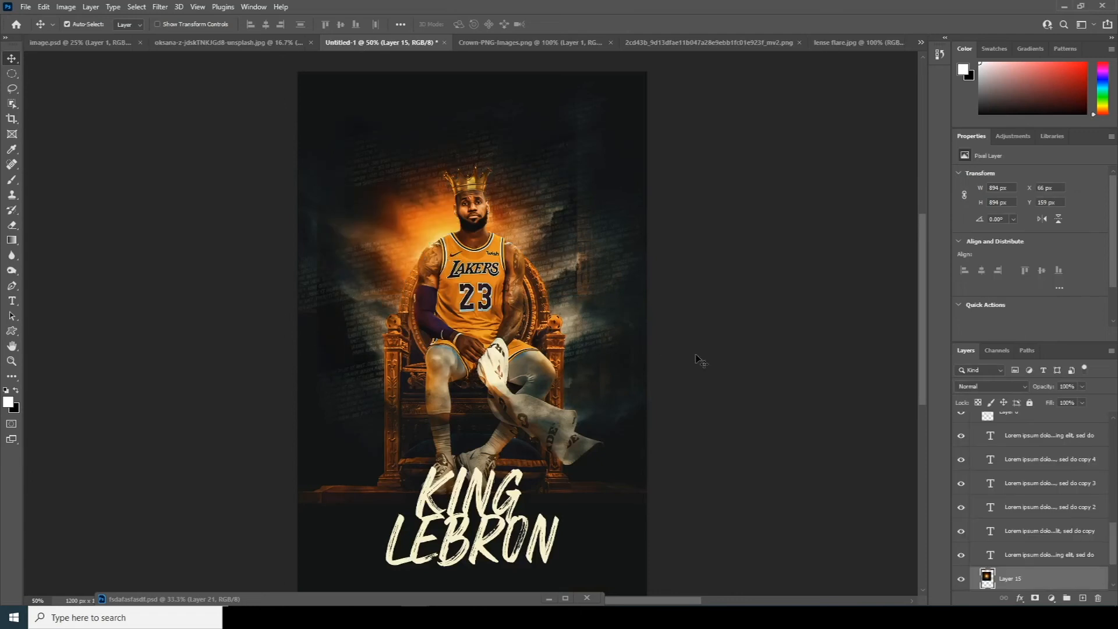
left_click(983, 387)
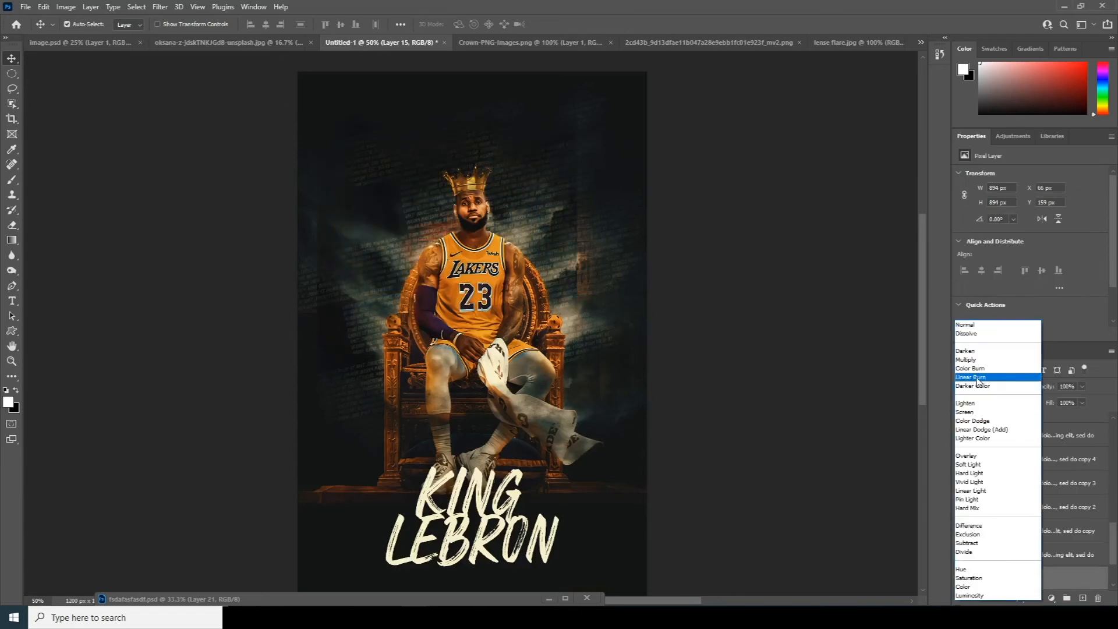
left_click(972, 412)
Step: Move the flare layer to the top of Group 1 and place it beside the player's shoulder at X -54 px, Y 182 px
key("ctrl+t")
left_click_drag(507, 338, 496, 324)
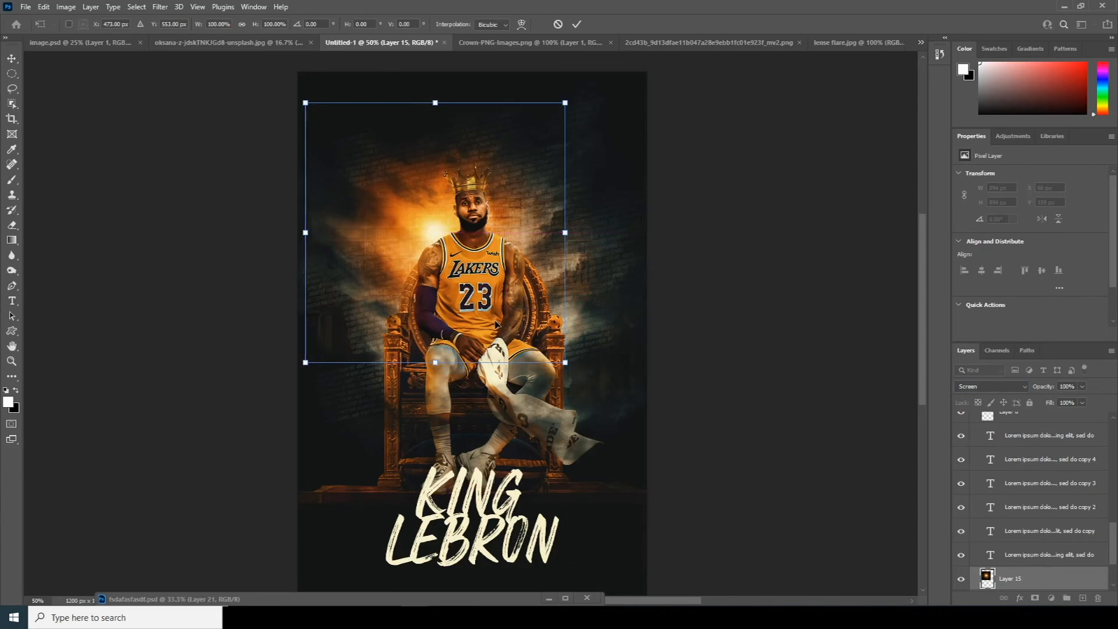
key("Return")
left_click_drag(1011, 578, 1038, 424)
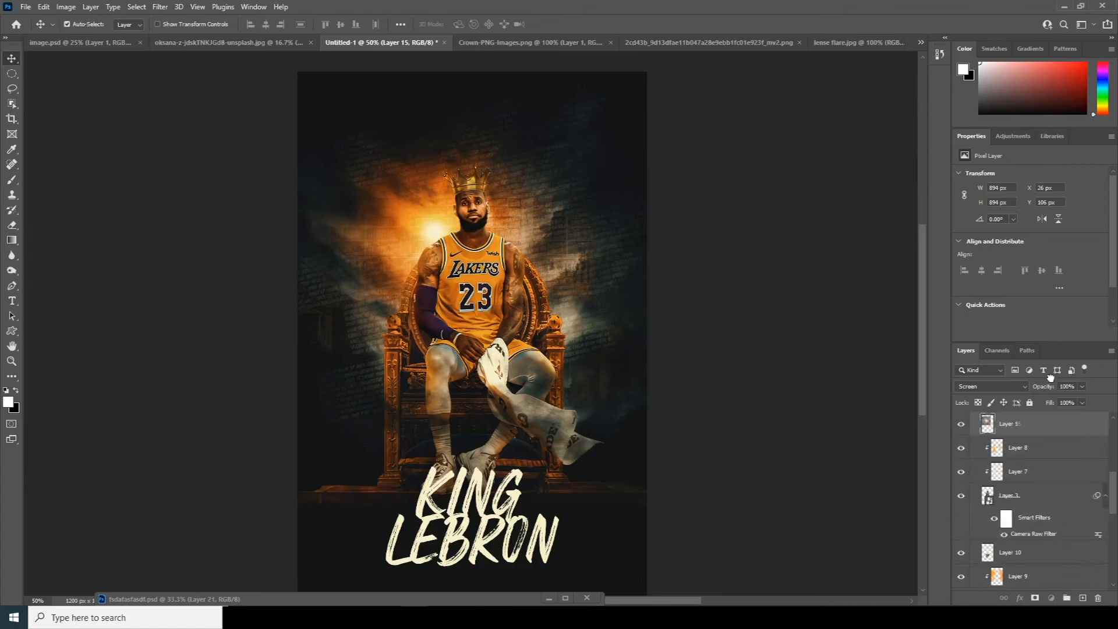
left_click_drag(1051, 377, 1059, 515)
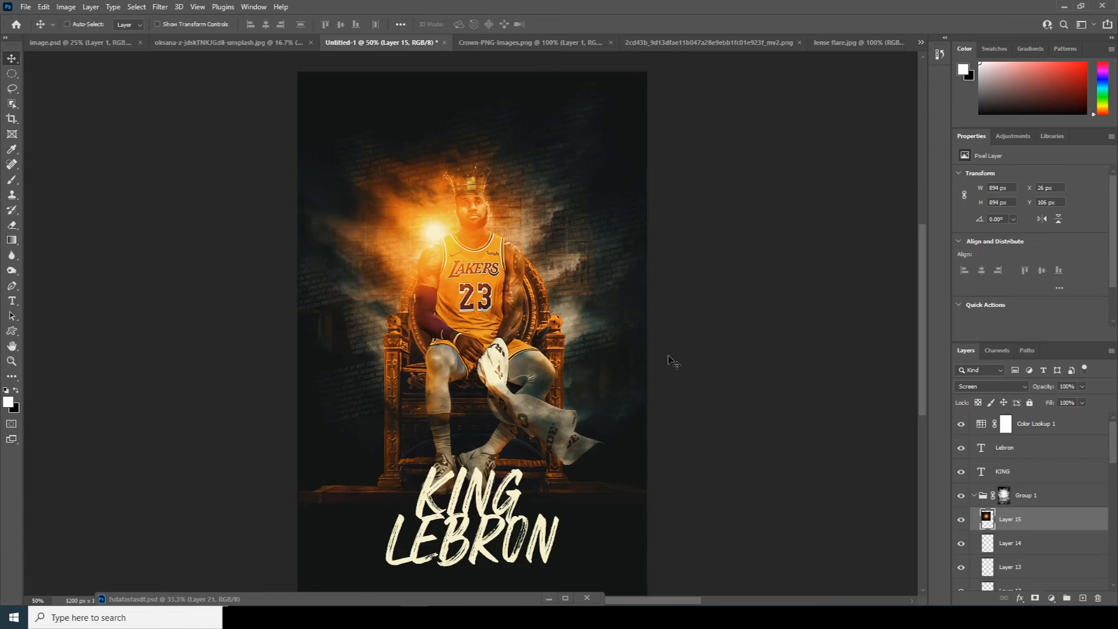
key("ctrl+t")
left_click_drag(470, 289, 445, 309)
key("Return")
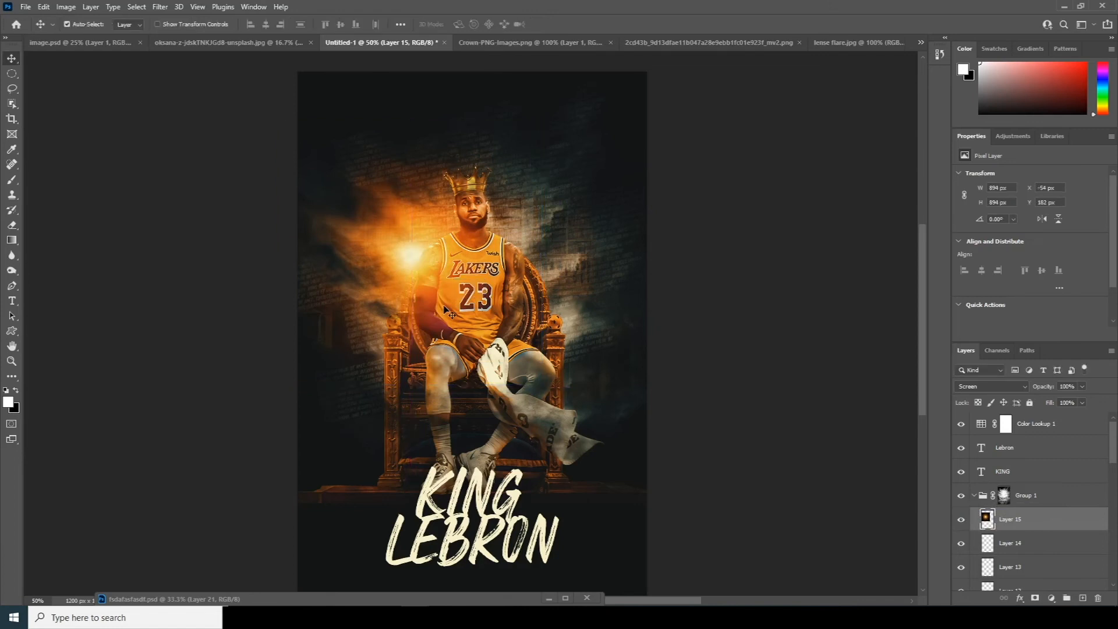
Step: Clip a Hue/Saturation adjustment to the flare layer and set its Saturation to -54
key("ctrl+minus")
key("ctrl+minus")
key("ctrl+plus")
key("ctrl+plus")
left_click(1051, 598)
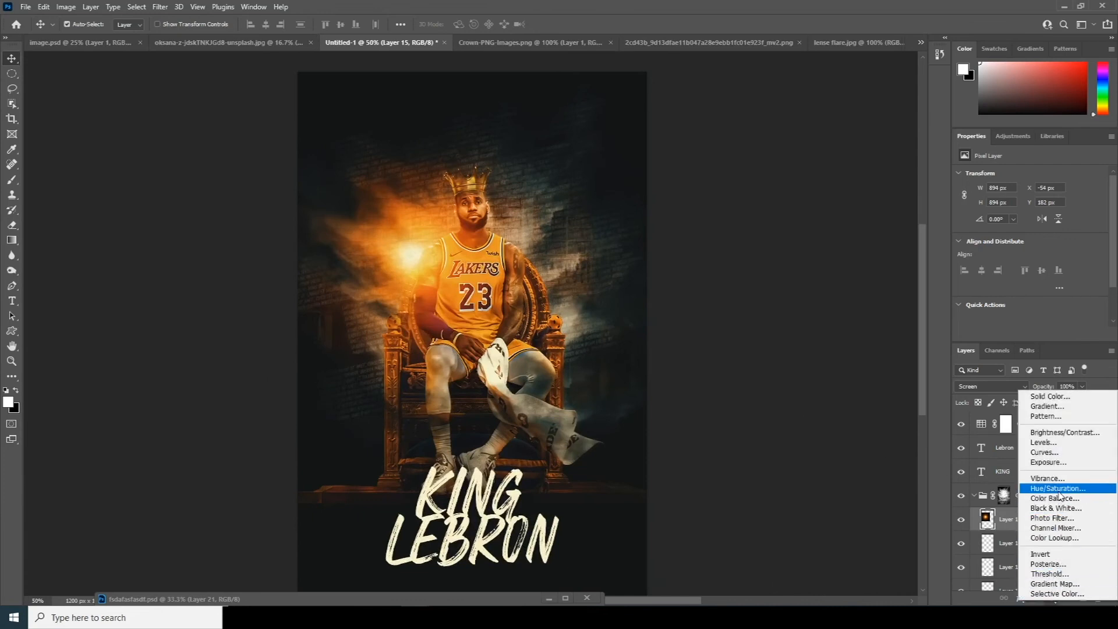
left_click(1042, 491)
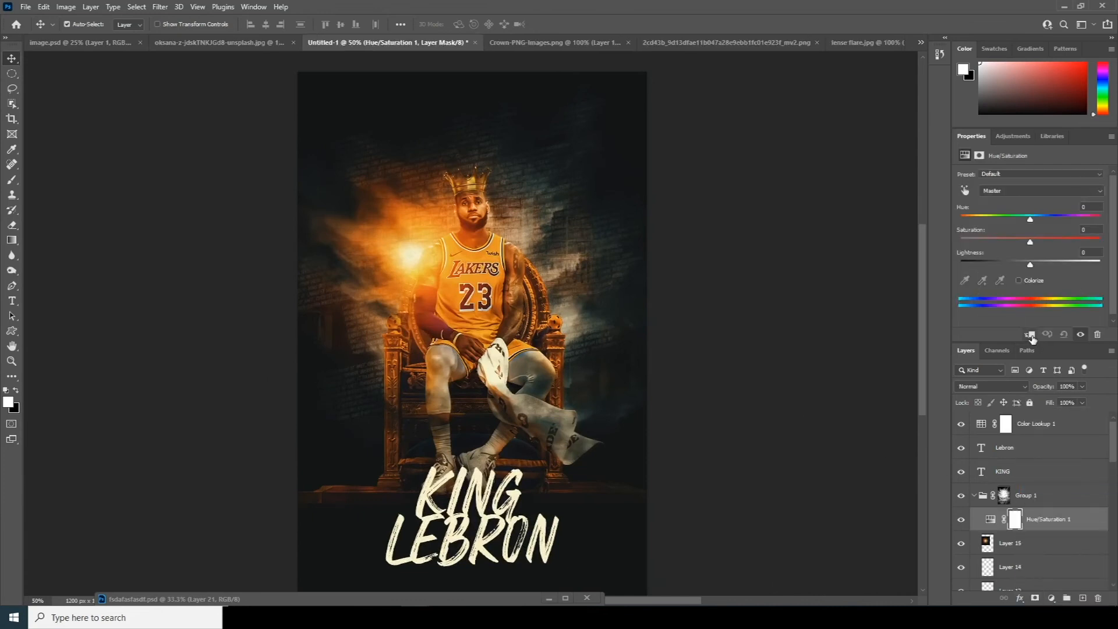
left_click(1030, 335)
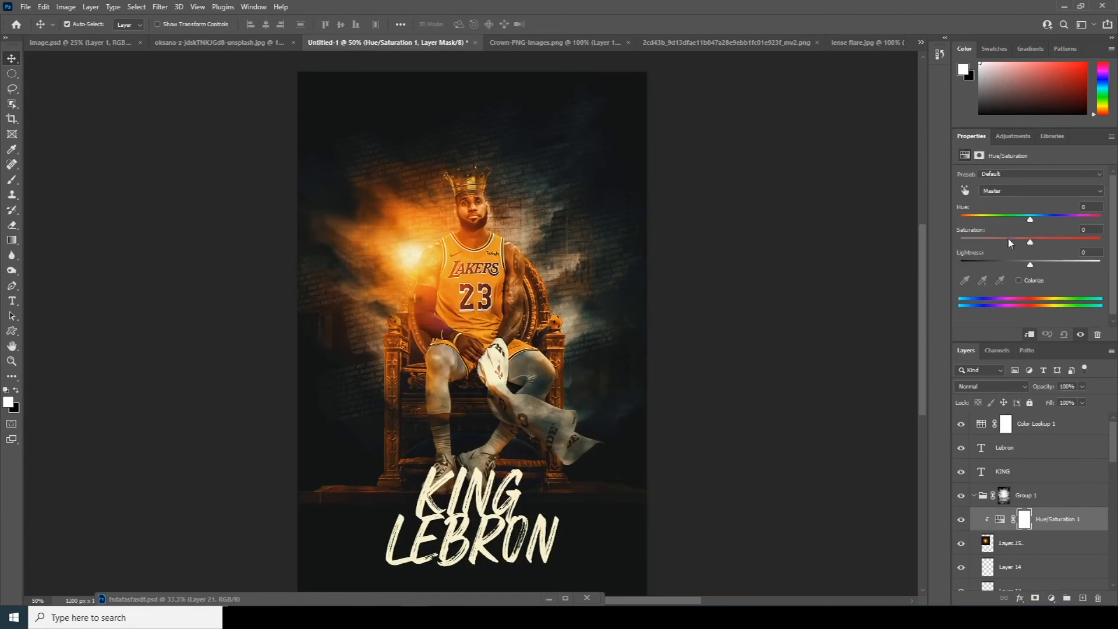
left_click_drag(1008, 242, 1004, 245)
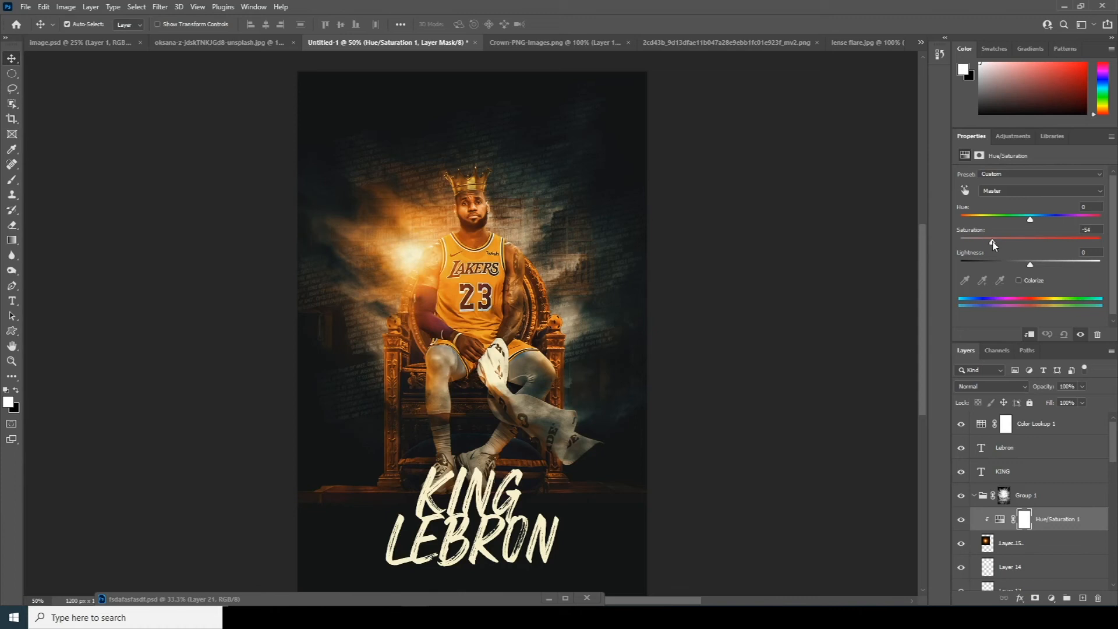
Step: Add a new layer between Layer 5 and Layer 8 and clip it to the player
left_click_drag(1114, 443, 1116, 494)
left_click(998, 474)
left_click(1084, 598)
right_click(1022, 474)
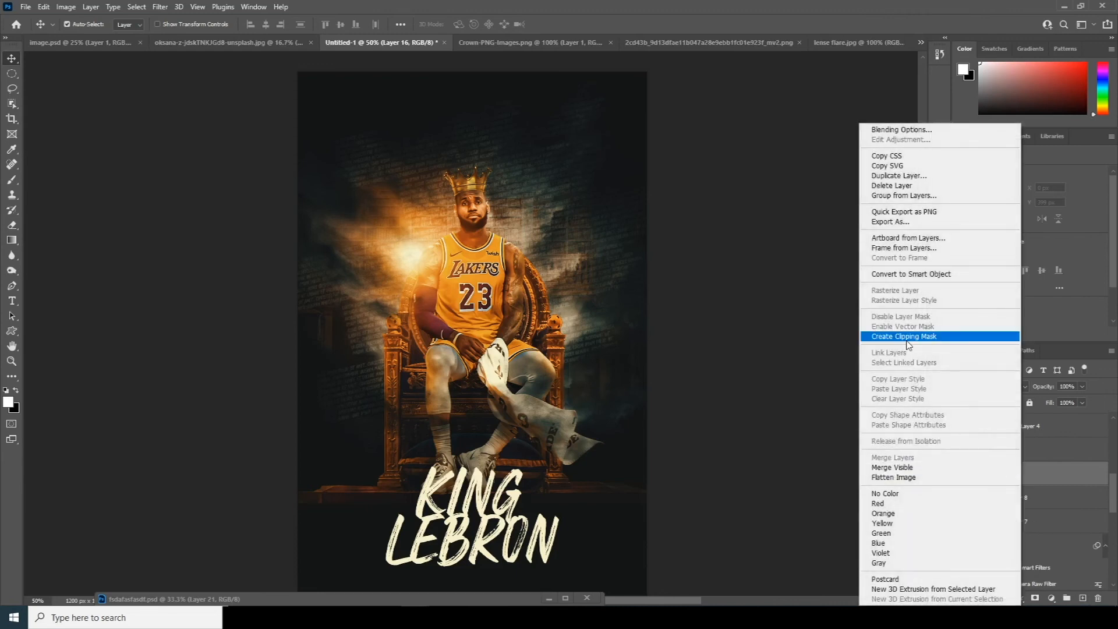
left_click(907, 340)
Step: Set up the Soft Round brush with 0% hardness, reduced to about 80 px, for painting on Layer 16
key("ctrl+plus")
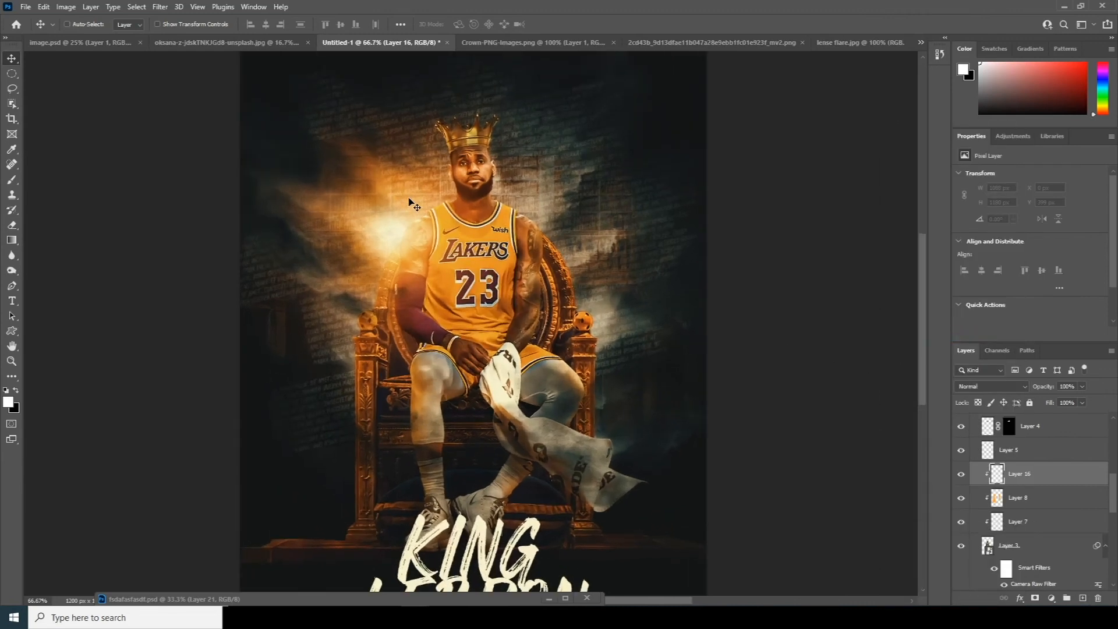
key("ctrl+plus")
key("ctrl+plus")
left_click_drag(513, 145, 590, 330)
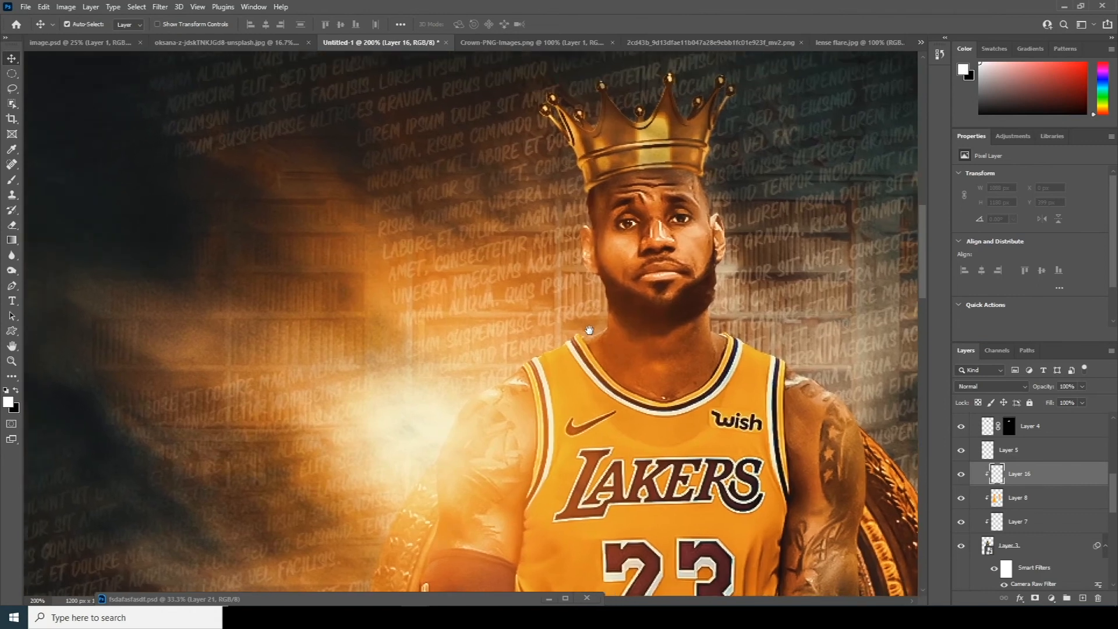
key("b")
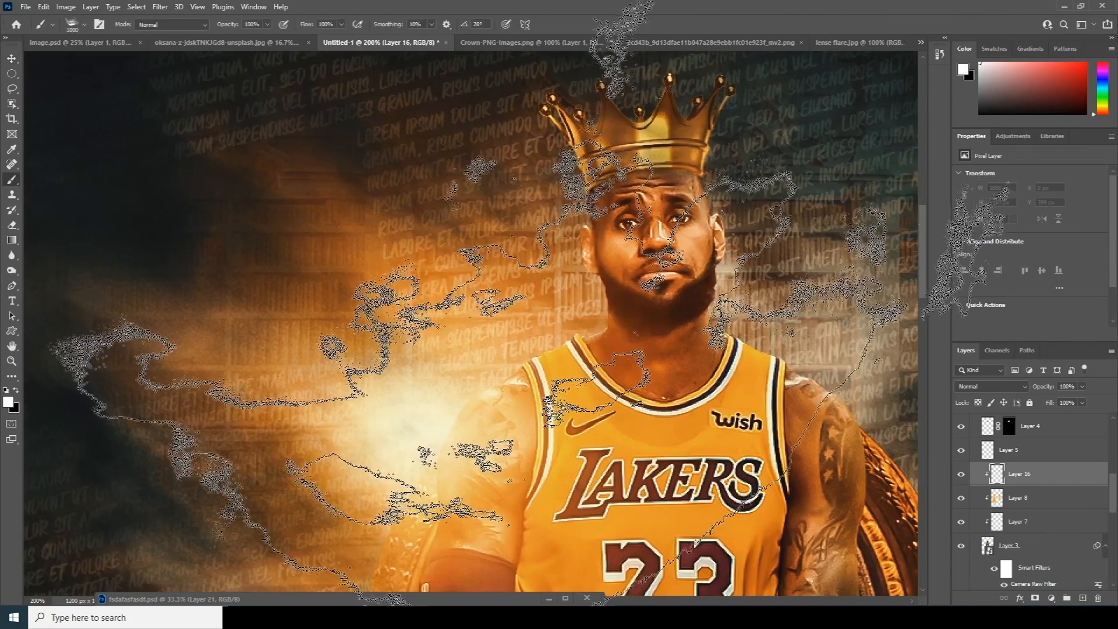
left_click(81, 26)
left_click(119, 173)
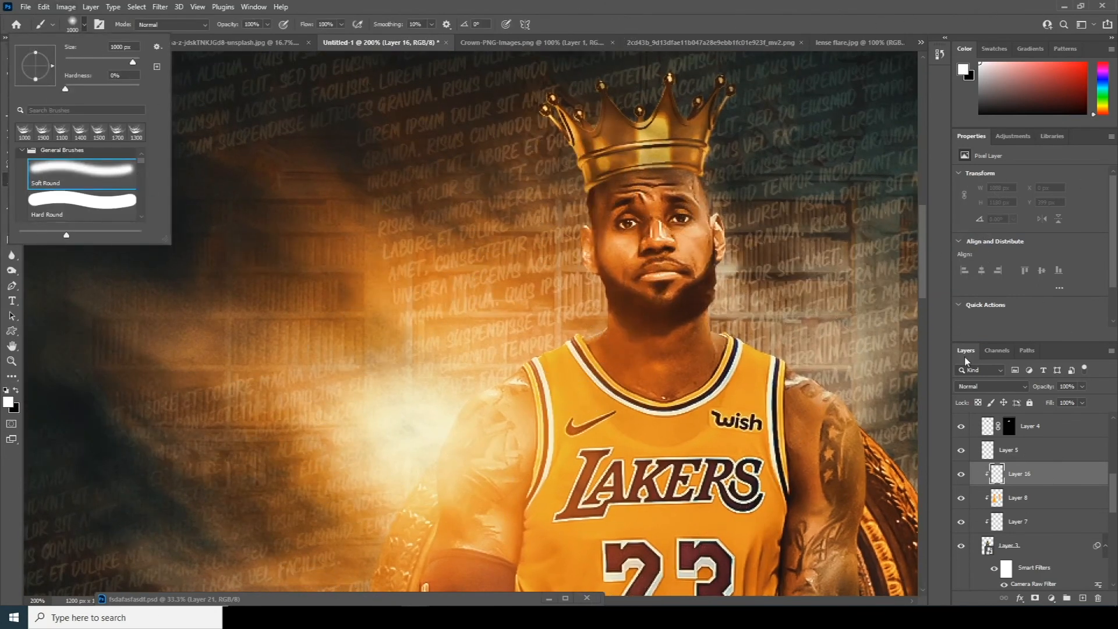
left_click(1002, 480)
key("bracketleft")
key("bracketleft")
key("bracketleft")
key("bracketleft")
key("bracketleft")
key("bracketleft")
key("bracketleft")
key("bracketleft")
key("bracketleft")
key("bracketleft")
key("bracketleft")
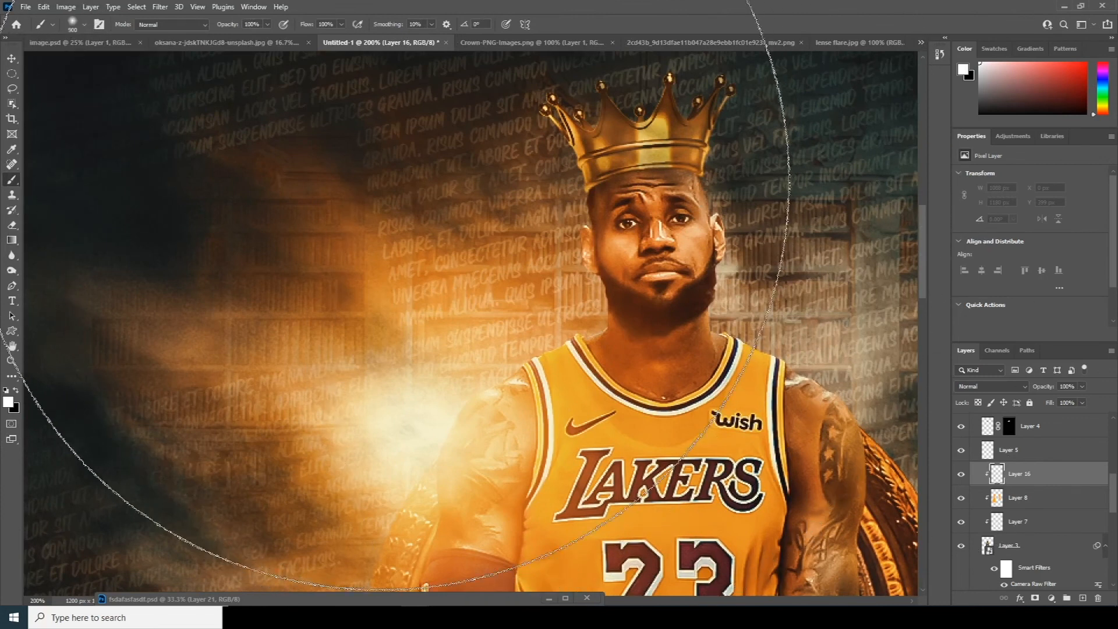
key("bracketleft")
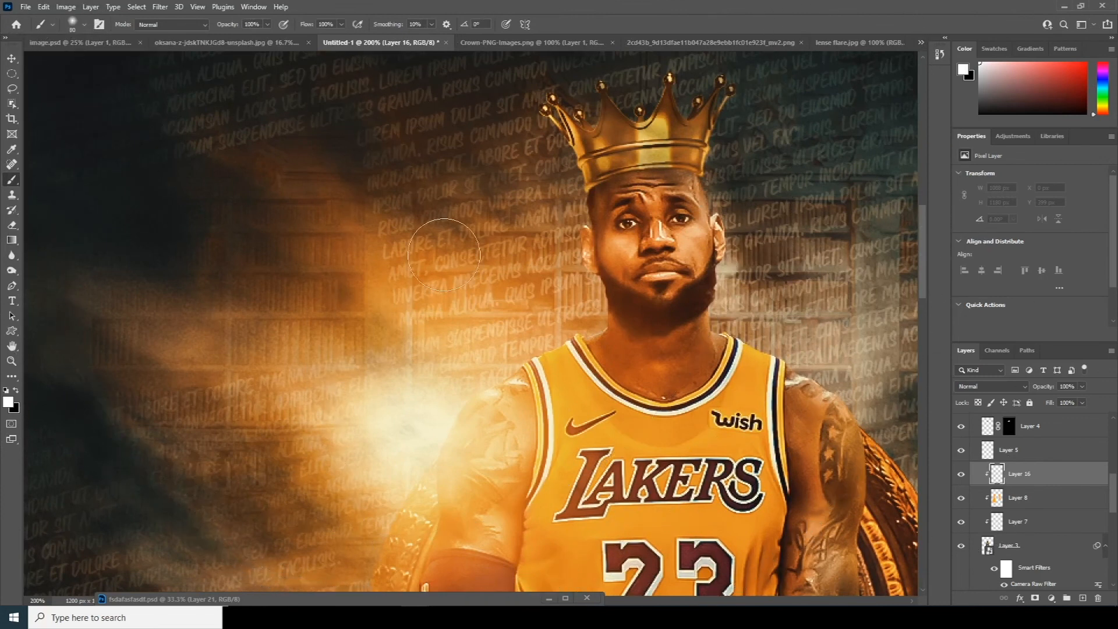
Step: Paint soft white highlights on Layer 16 along the flare-facing side of the player's head and neck, finishing with a 100 px brush
key("bracketright")
left_click_drag(490, 215, 525, 201)
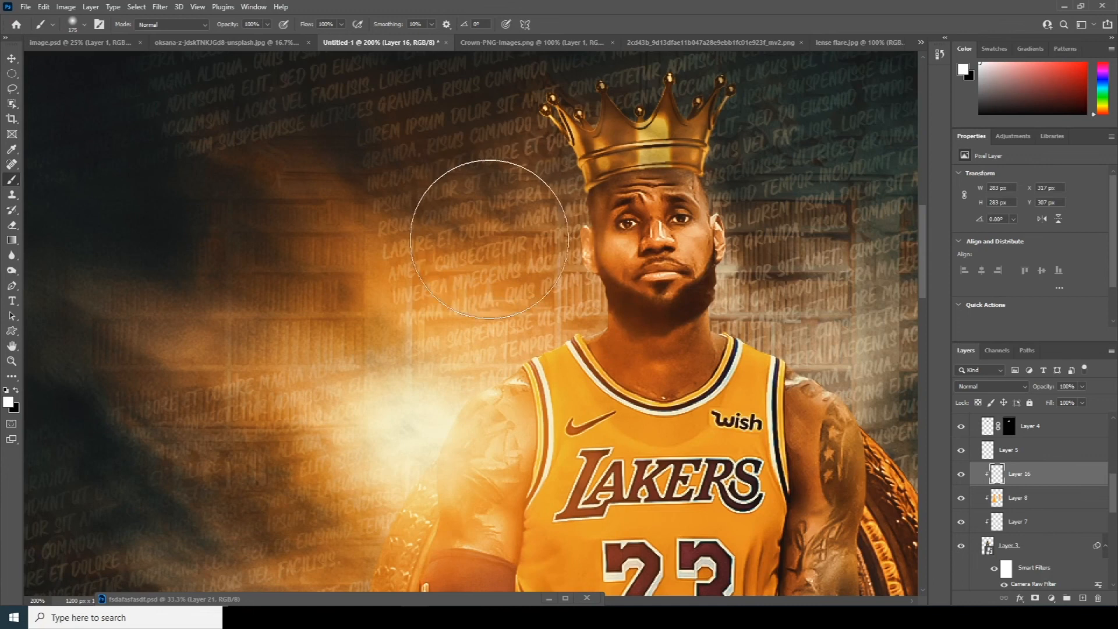
key("bracketleft")
key("bracketleft")
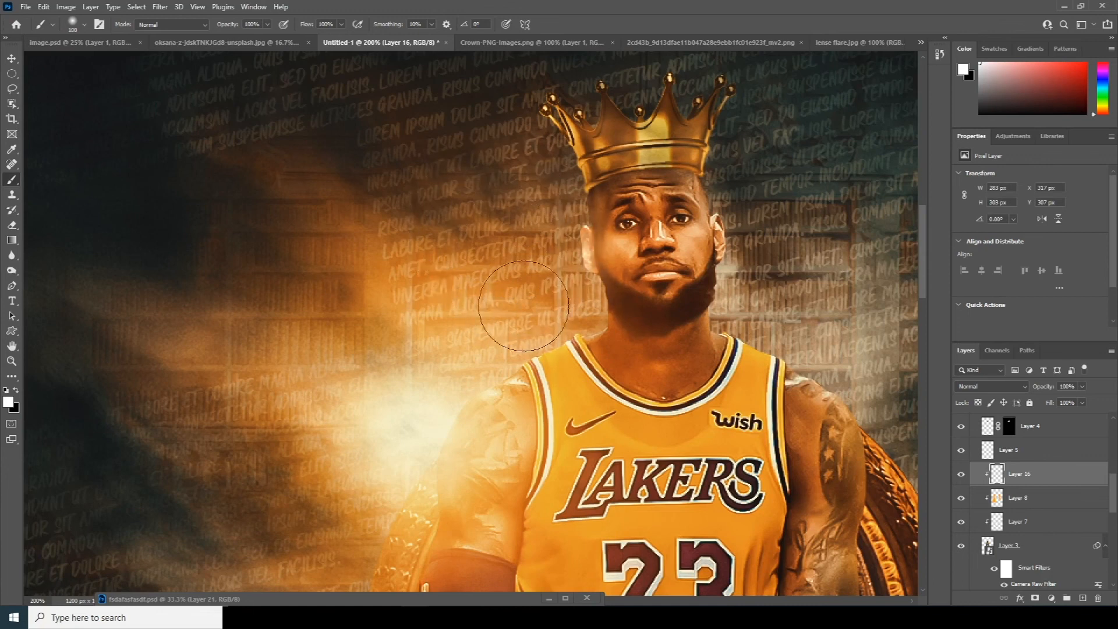
left_click_drag(512, 313, 536, 300)
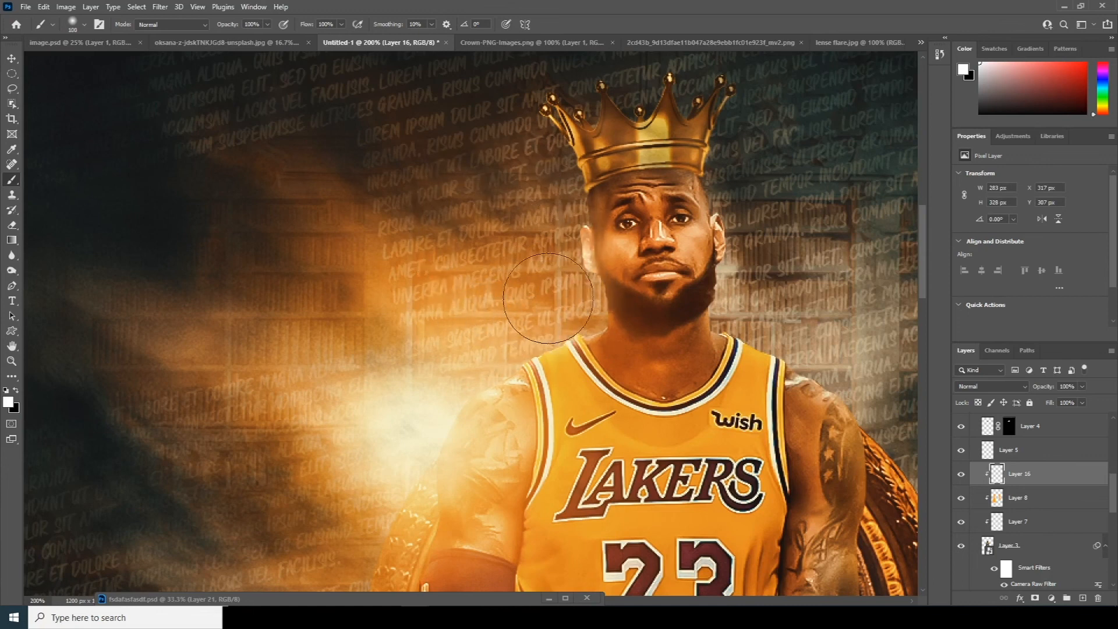
Step: Set Layer 16 to Overlay and brush a white highlight over the player's shoulder beside the flare
left_click(993, 386)
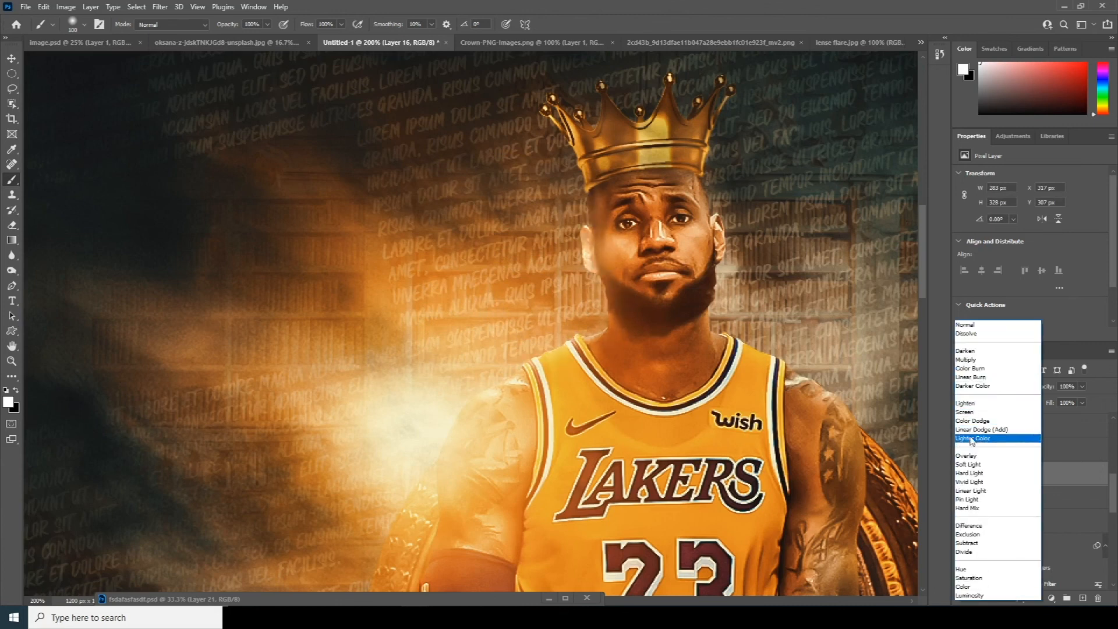
left_click(969, 456)
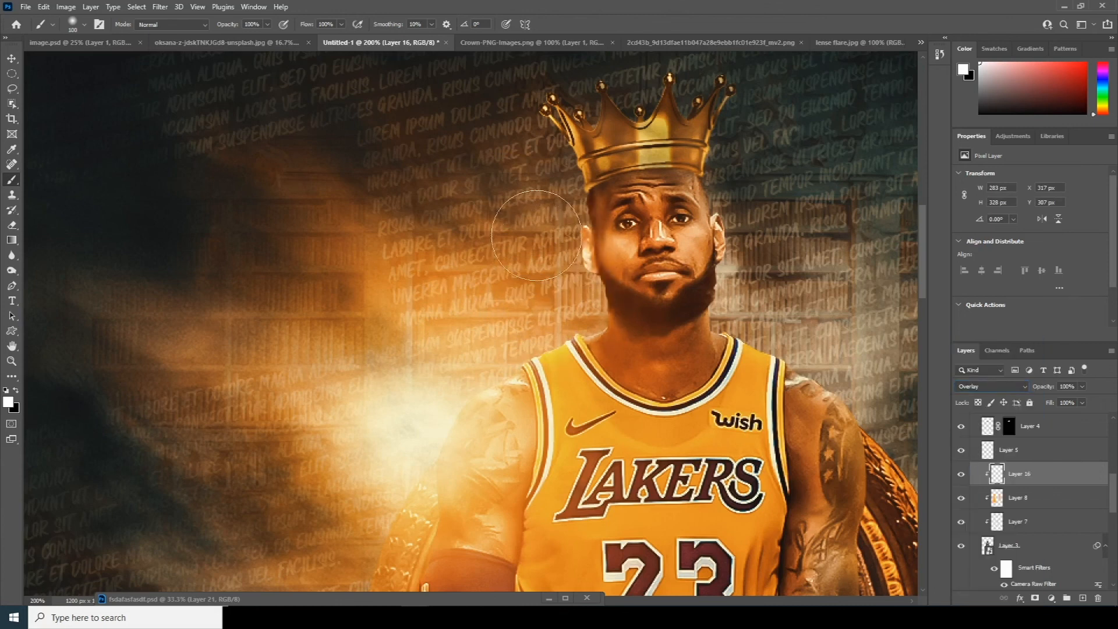
mouse_move(419, 369)
left_mouse_down()
mouse_move(481, 206)
mouse_move(469, 390)
mouse_move(480, 501)
mouse_move(445, 437)
left_mouse_up()
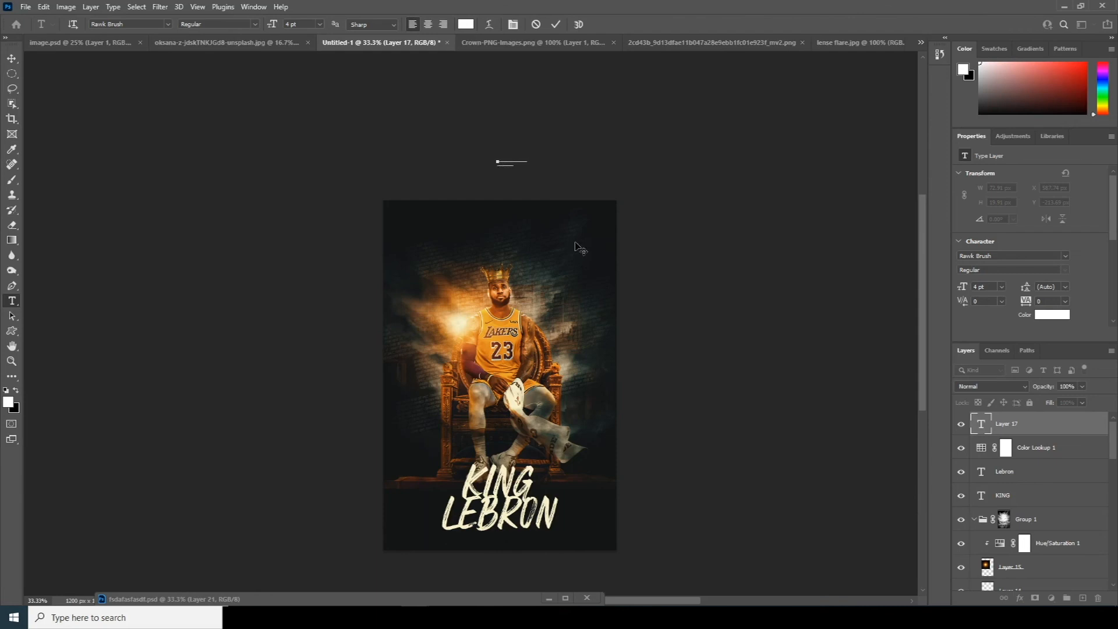
Step: Enter the centred two-line text NEW PHOTOSHOP TUTORIAL / WINDY STUDIO in white 4 pt Rawk Brush above the canvas
type("NEW PHOTOSHOP TUTORIAL WINDY STUDIO")
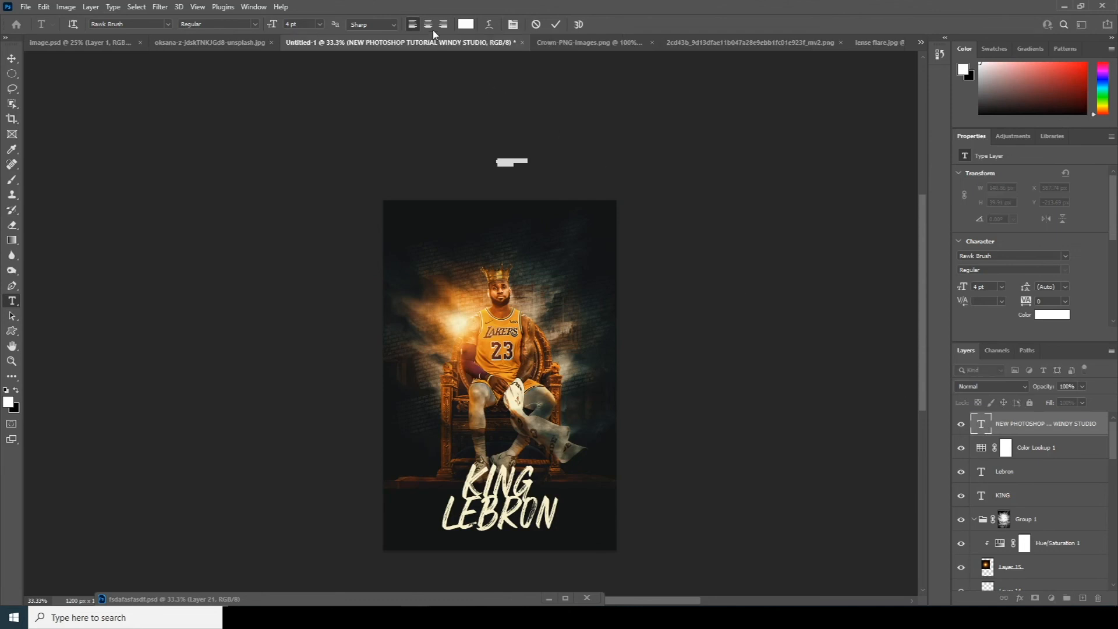
key("ctrl+Return")
key("v")
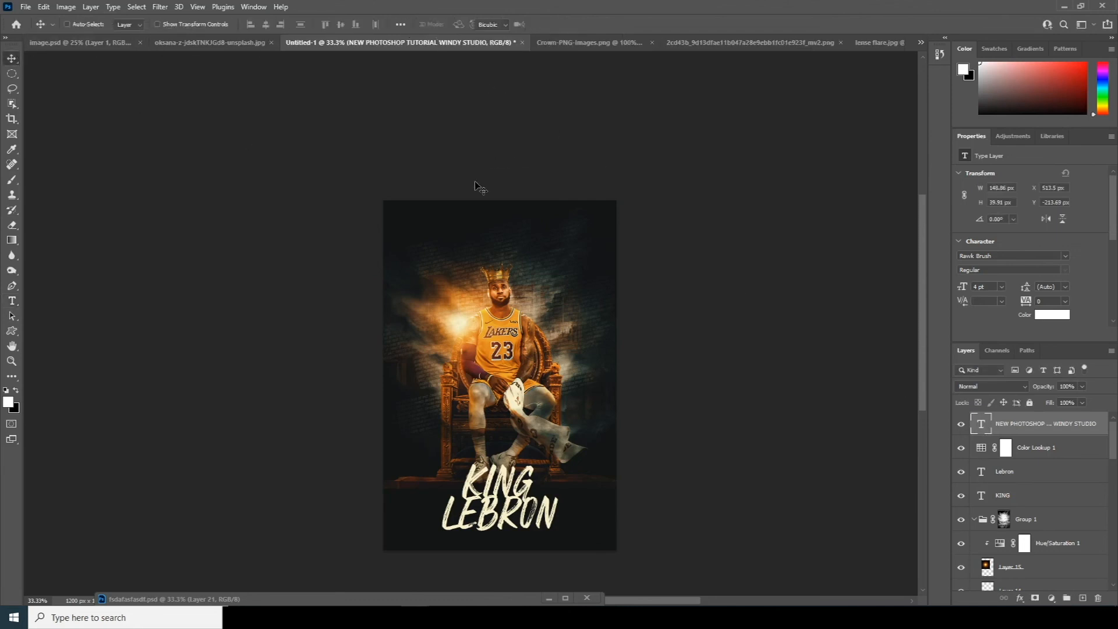
Step: Scale the new text to 167.33% and place it near the poster's top edge, above the crown
key("ctrl+t")
left_click_drag(504, 166, 533, 243)
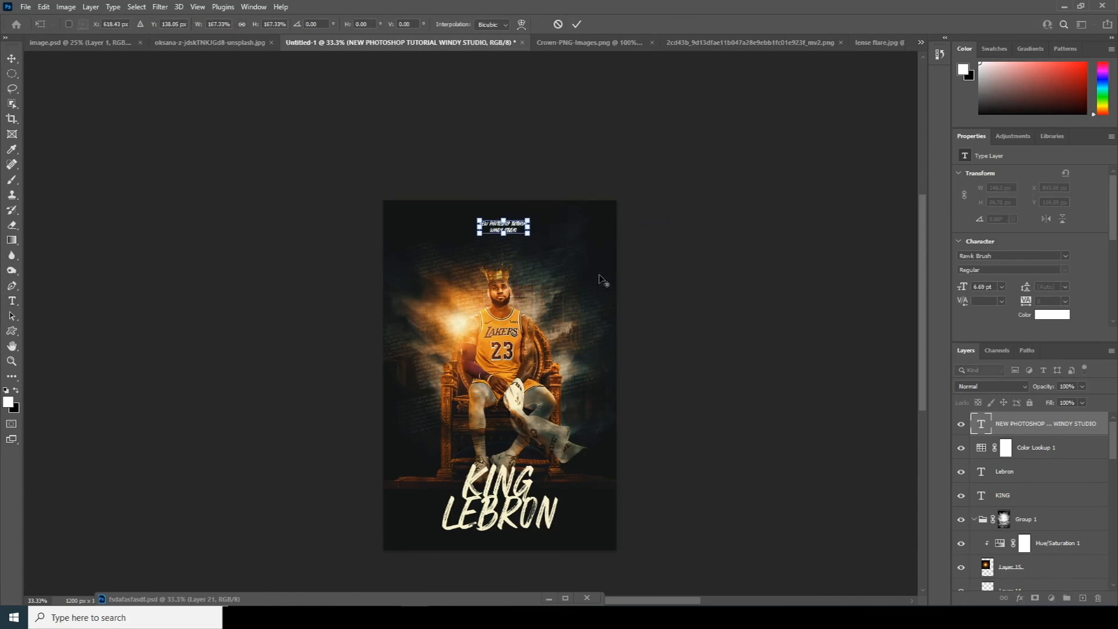
key("Return")
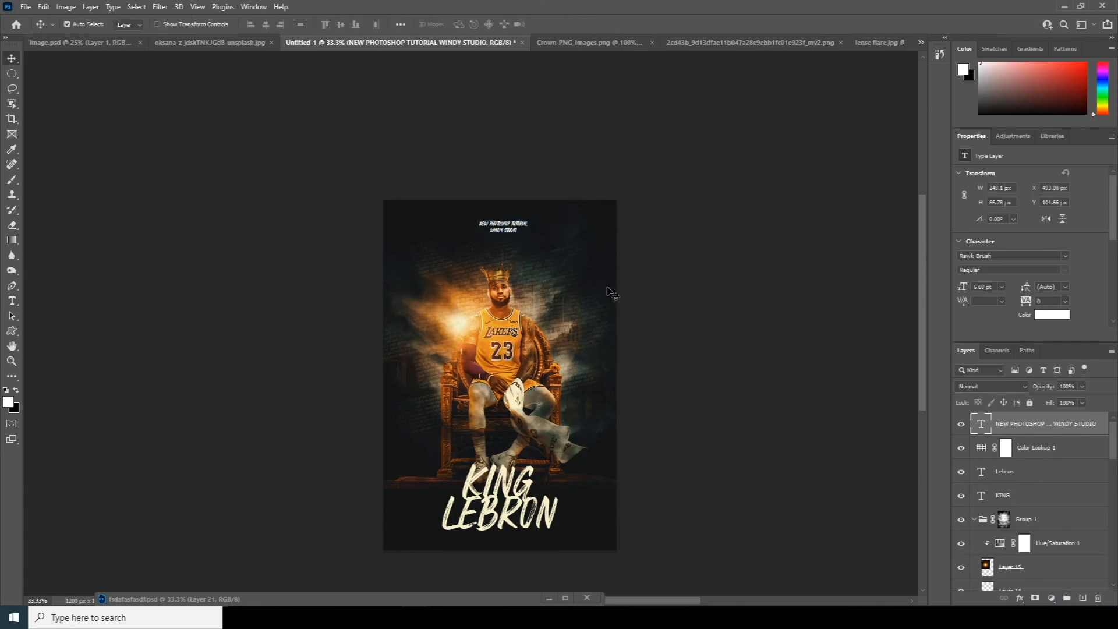
Step: Nudge the small top text 6 px up and 6 px left to X 487.88 px, Y 98.66 px
key("Up")
key("Up")
key("Up")
key("Up")
key("Up")
key("Up")
key("Left")
key("Left")
key("Left")
key("Left")
key("Left")
key("Left")
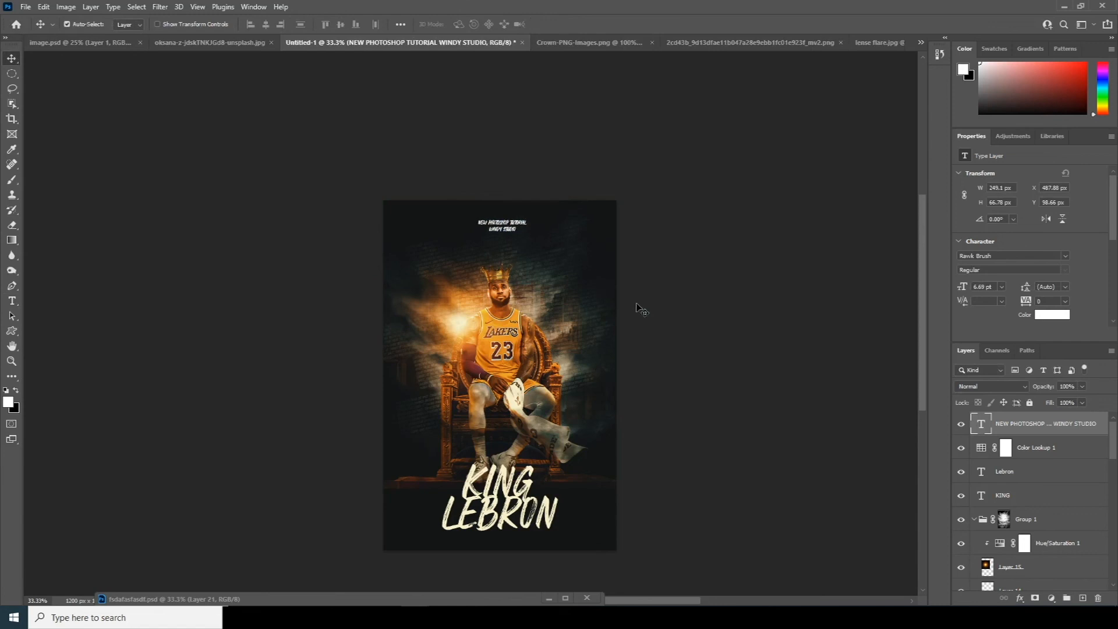
Step: Select all layers from Hue/Saturation 1 down to Layer 2, scale them together to 118.15%, and shift them slightly upward
left_click(992, 550)
left_click_drag(1116, 448, 1113, 582)
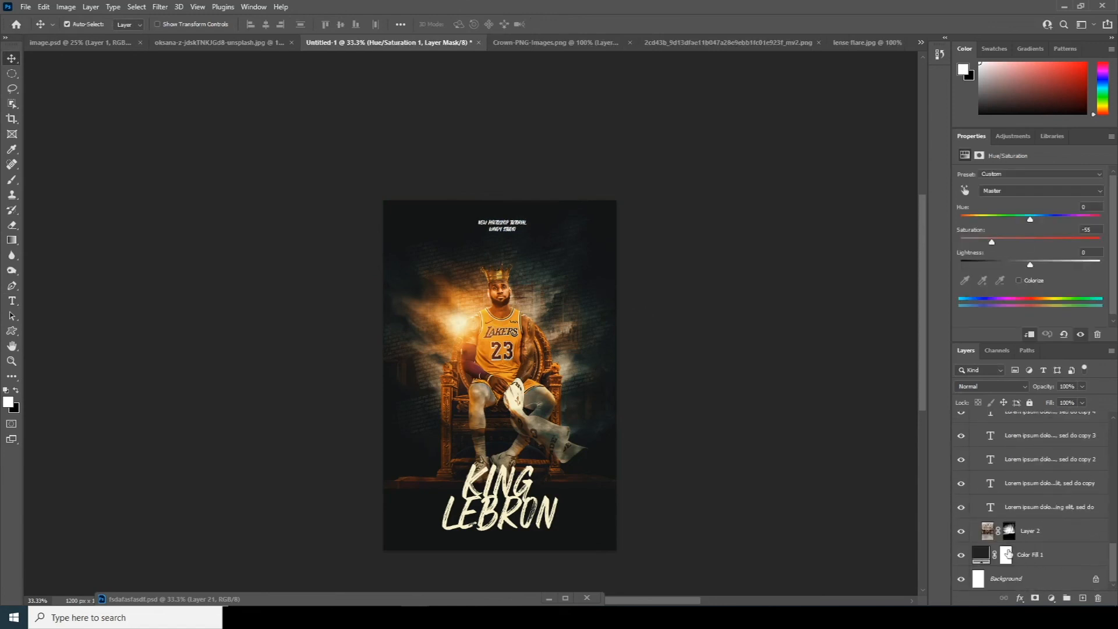
left_click(993, 538, "shift")
key("ctrl+t")
key("Return")
key("ctrl+minus")
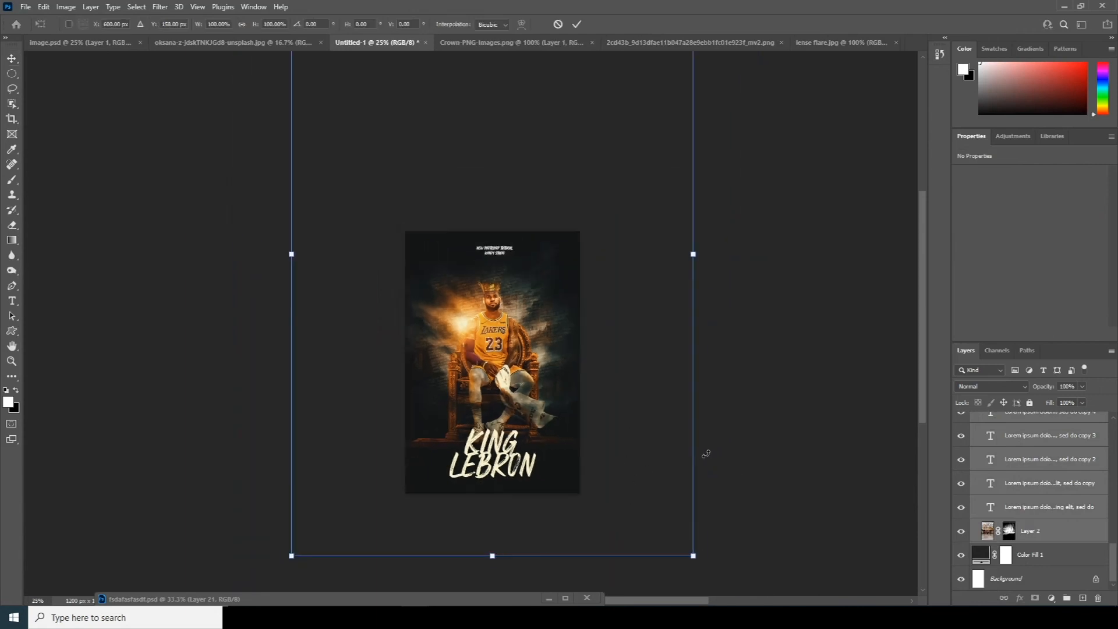
left_click_drag(620, 479, 658, 512)
left_click_drag(588, 419, 590, 406)
key("Return")
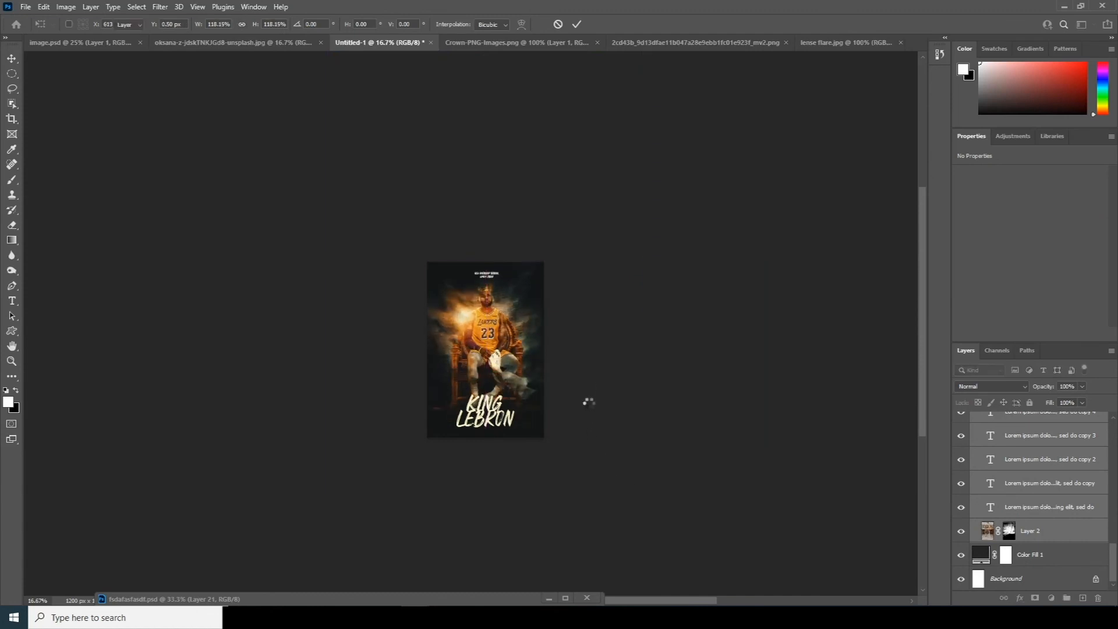